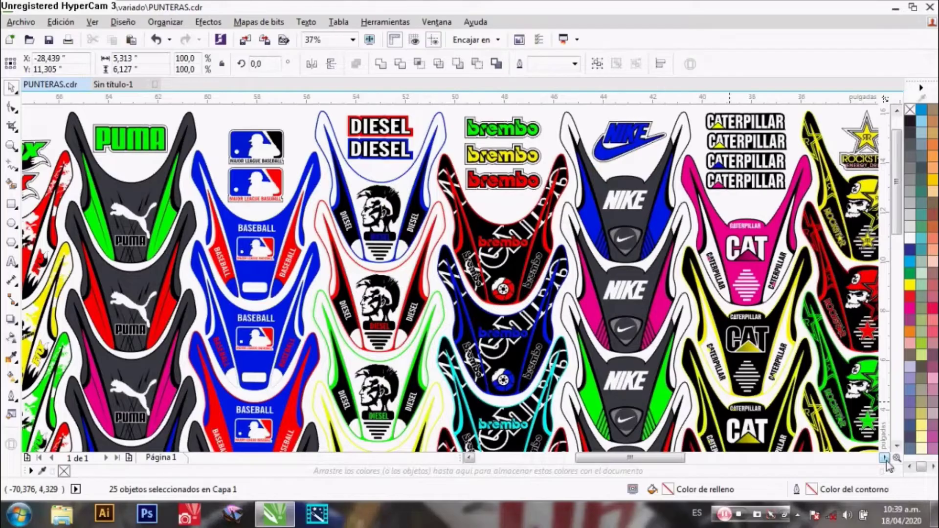
# - Look through the finished sticker designs in PUNTERAS.cdr, from the Puma set to the Yamaha and Suzuki sets
pyautogui.click(885, 458)
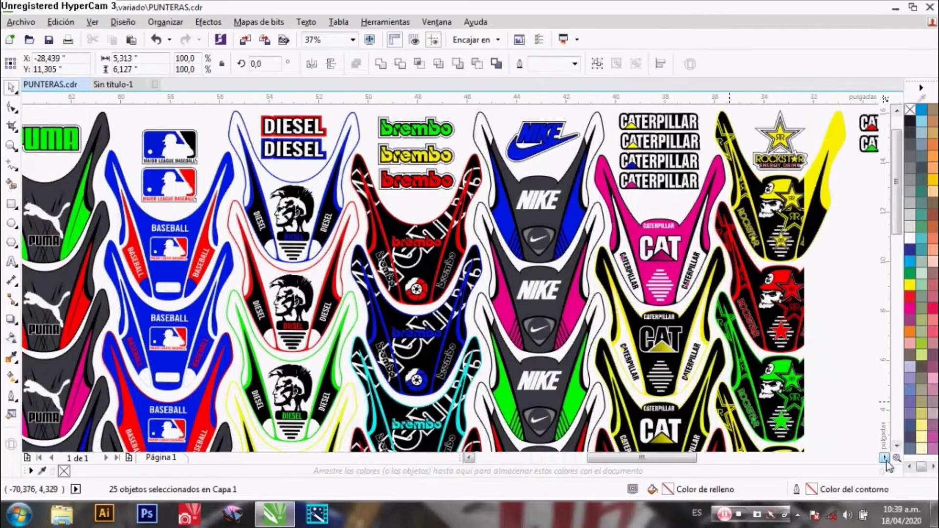
pyautogui.click(886, 458)
pyautogui.click(885, 458)
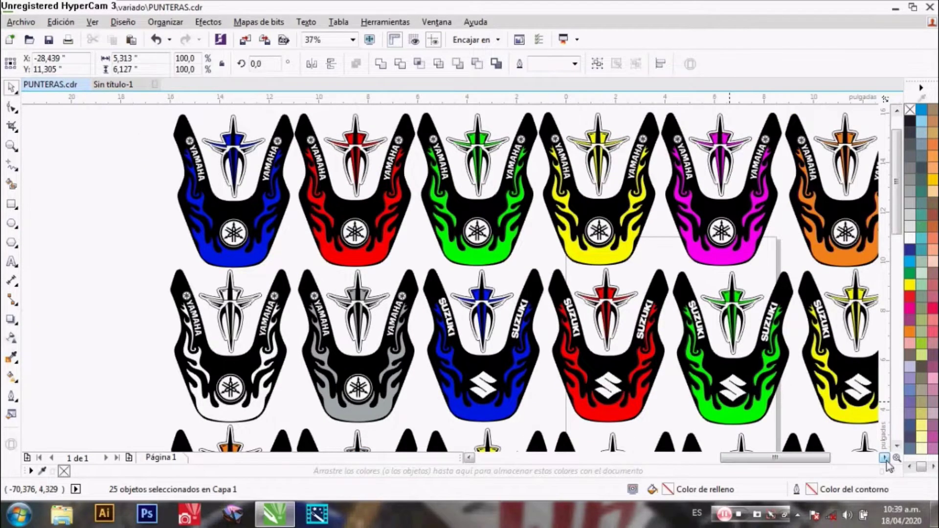
pyautogui.click(886, 459)
pyautogui.click(885, 458)
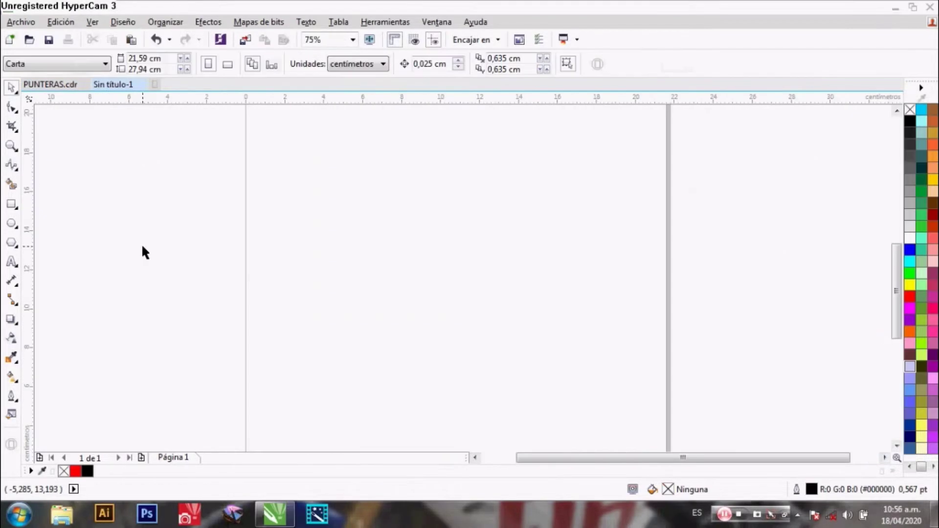
# - Begin a B-Spline outline on the blank page, tracing the wavy left side of the sticker down about 13 cm to the base
pyautogui.click(11, 165)
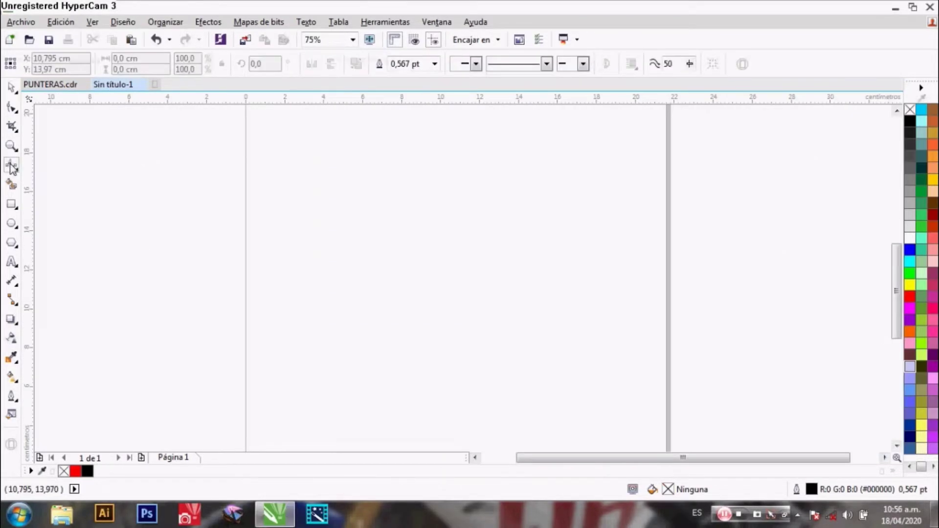
pyautogui.click(16, 168)
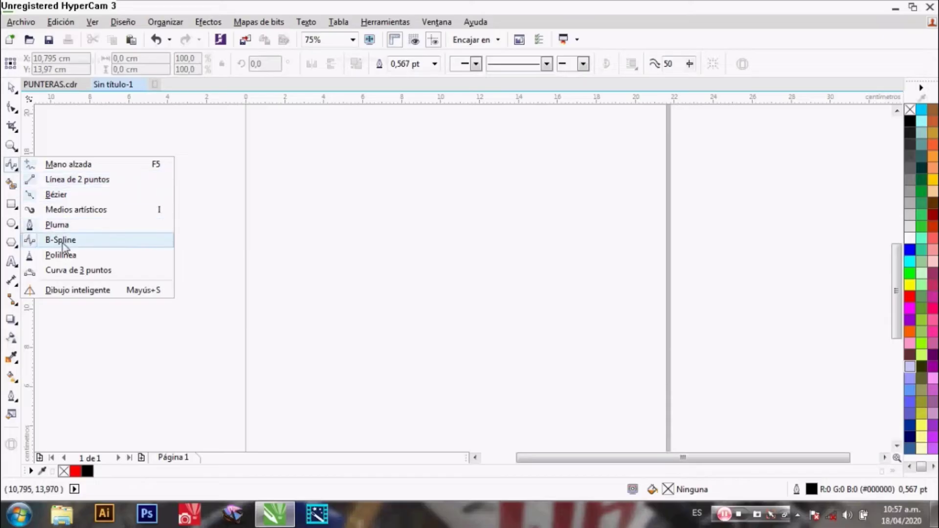
pyautogui.click(62, 241)
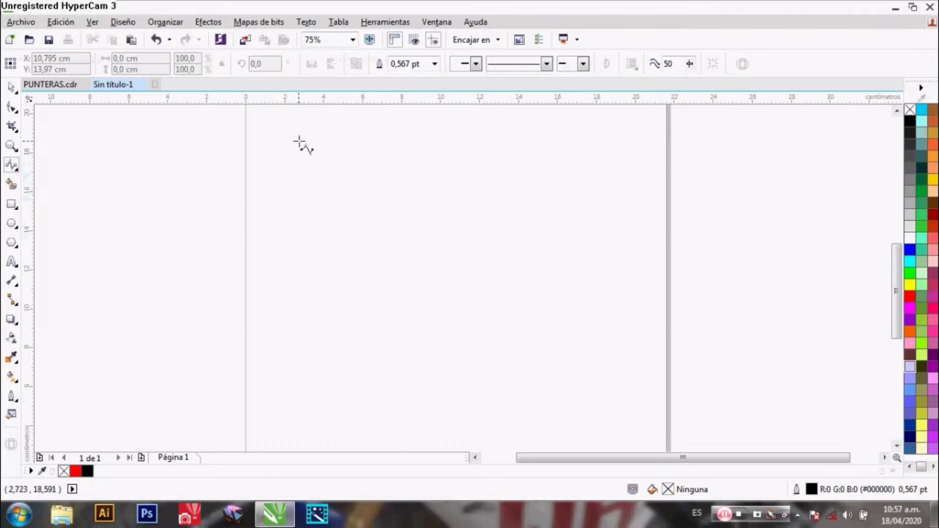
pyautogui.click(325, 141)
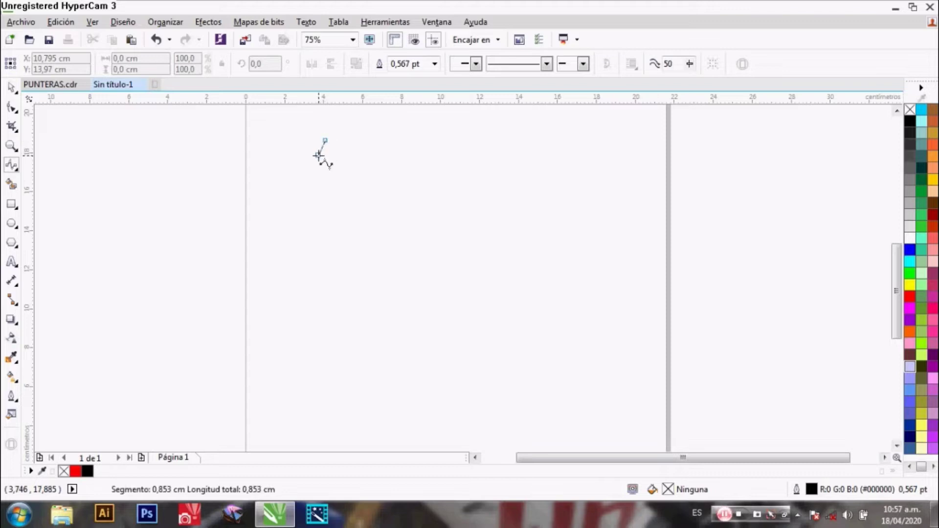
pyautogui.click(318, 160)
pyautogui.click(315, 172)
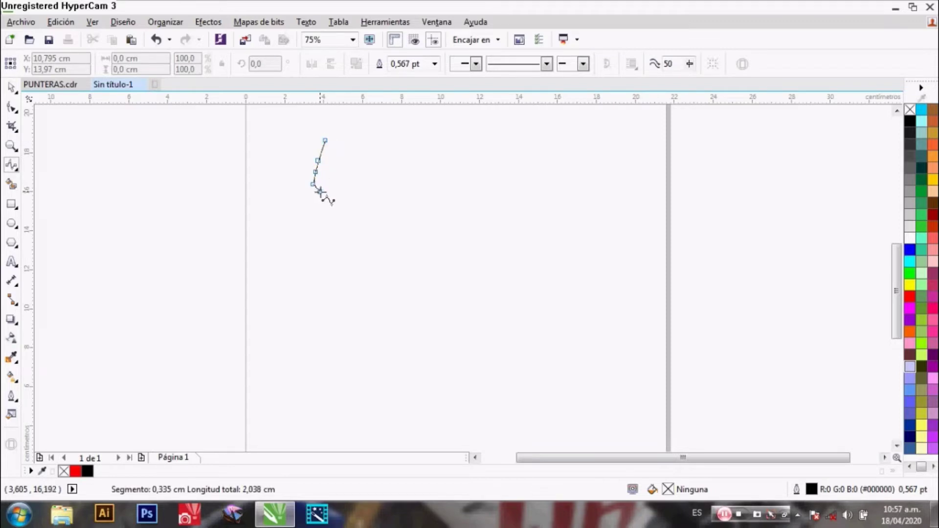
pyautogui.click(318, 193)
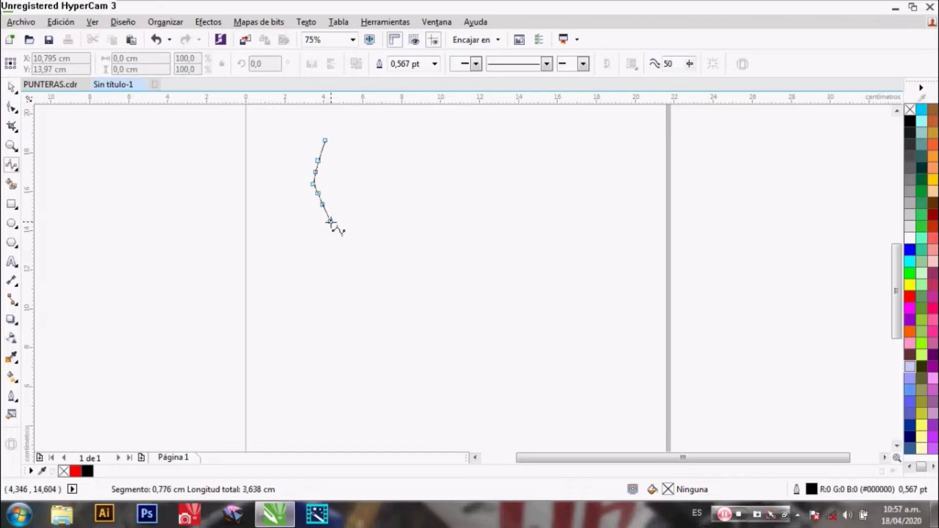
pyautogui.click(336, 230)
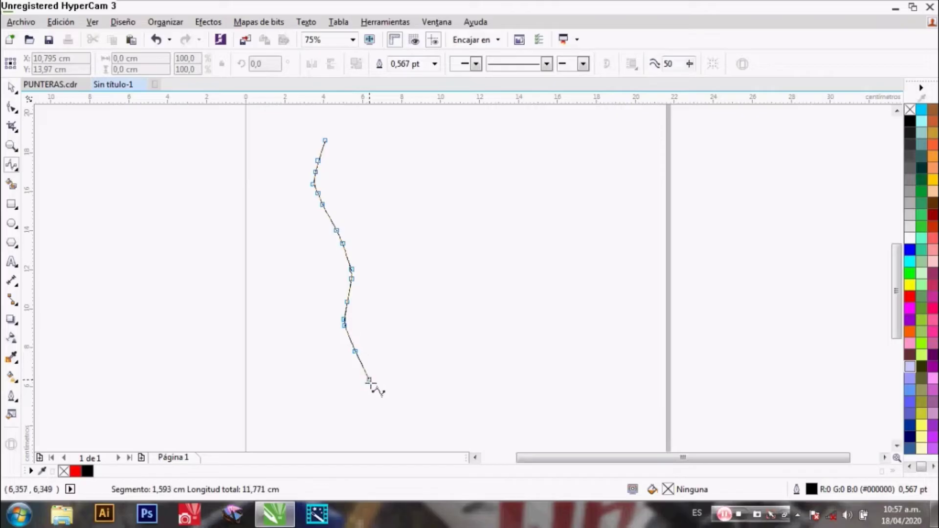
pyautogui.click(388, 412)
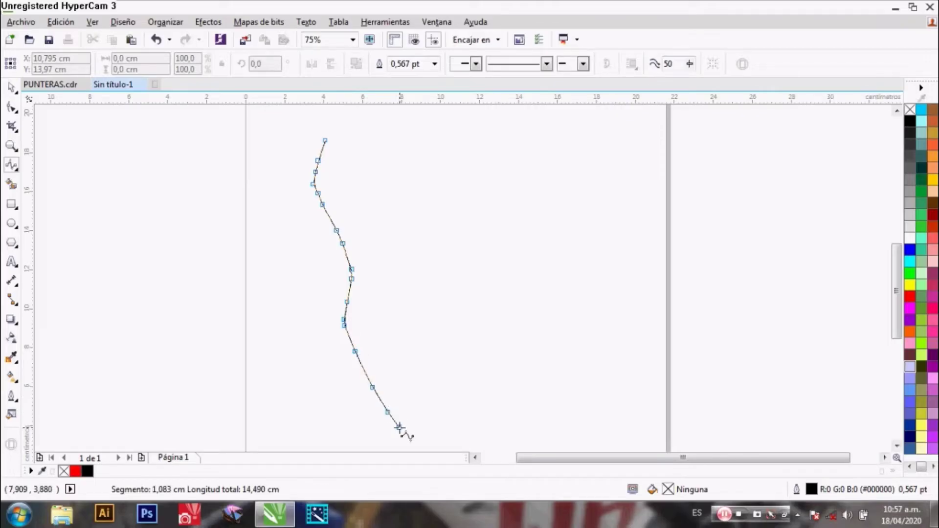
# - Continue the B-Spline through closely spaced points to form the rounded base of the sticker outline
pyautogui.click(413, 433)
pyautogui.click(424, 436)
pyautogui.click(442, 435)
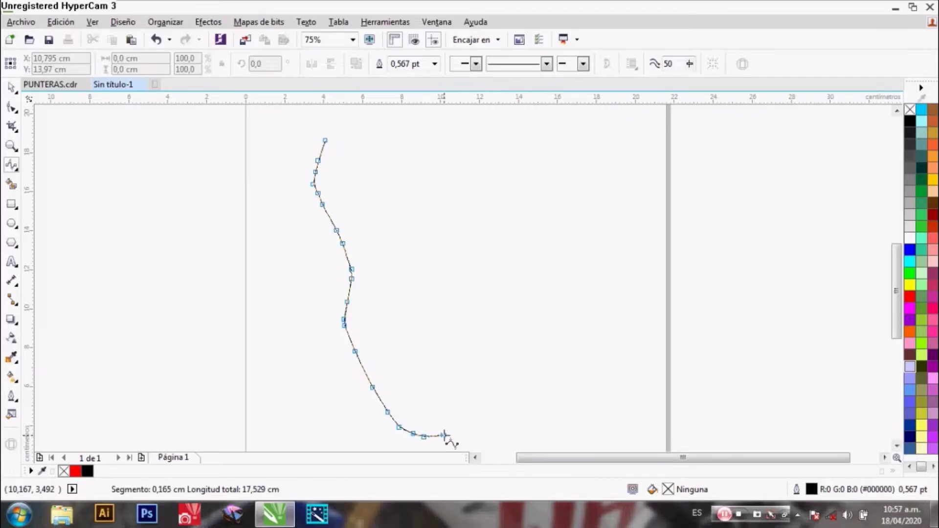
pyautogui.click(456, 436)
pyautogui.click(469, 434)
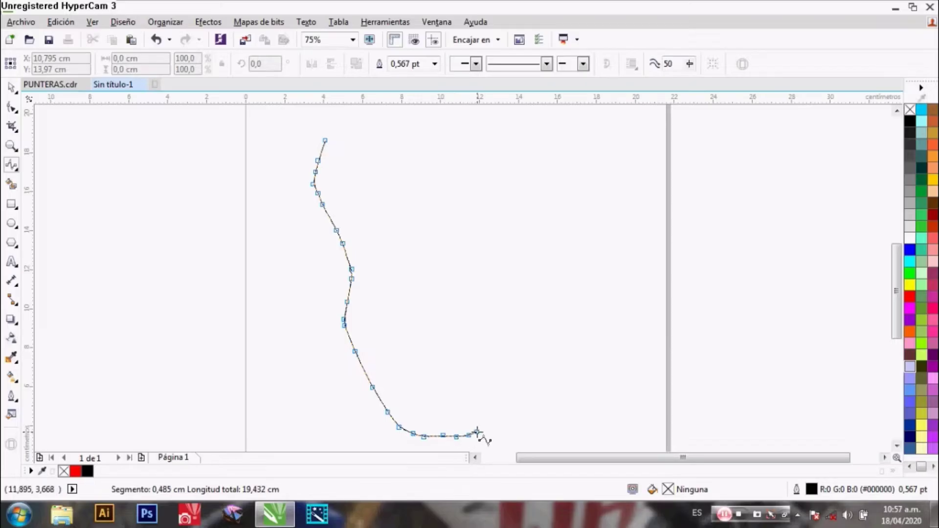
pyautogui.click(487, 427)
pyautogui.click(491, 424)
pyautogui.click(496, 416)
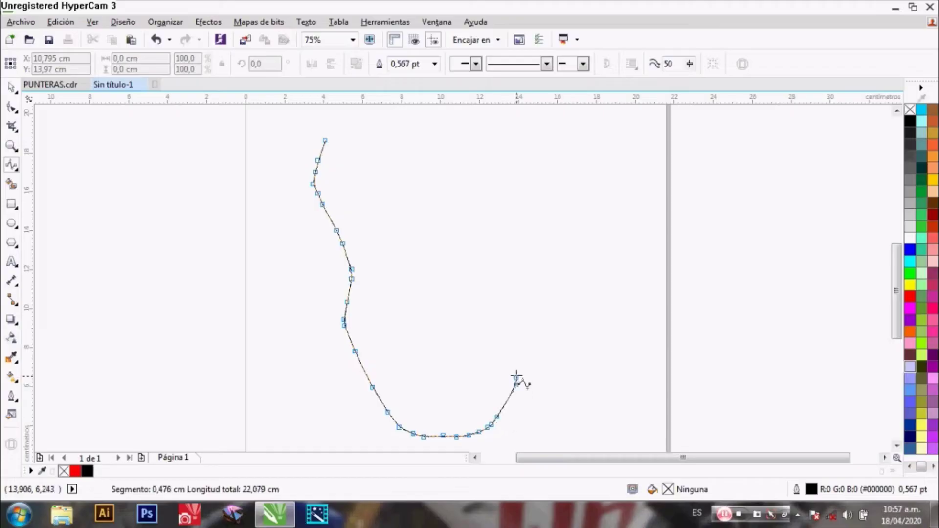
# - Continue the B-Spline up the wavy right side, mirroring the left side's contour, and around the right horn's rounded tip
pyautogui.click(537, 342)
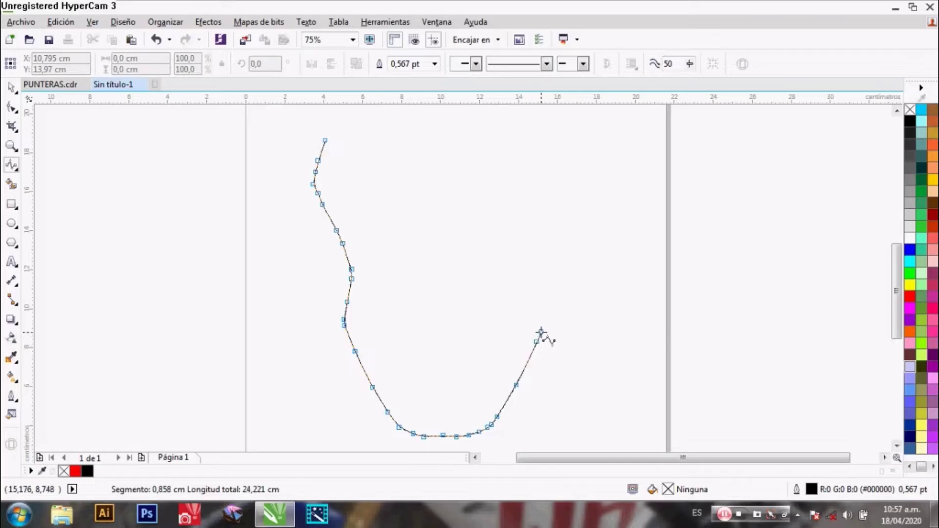
pyautogui.click(541, 332)
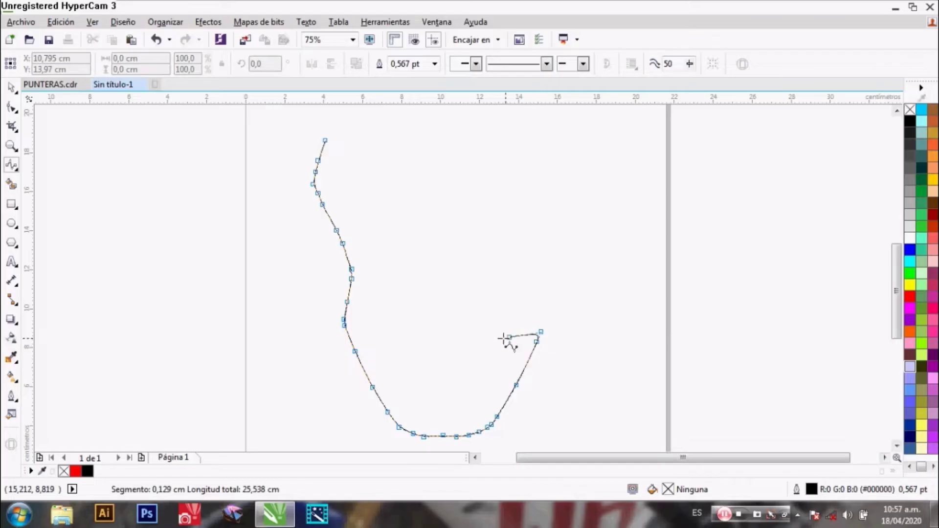
pyautogui.click(544, 318)
pyautogui.click(538, 281)
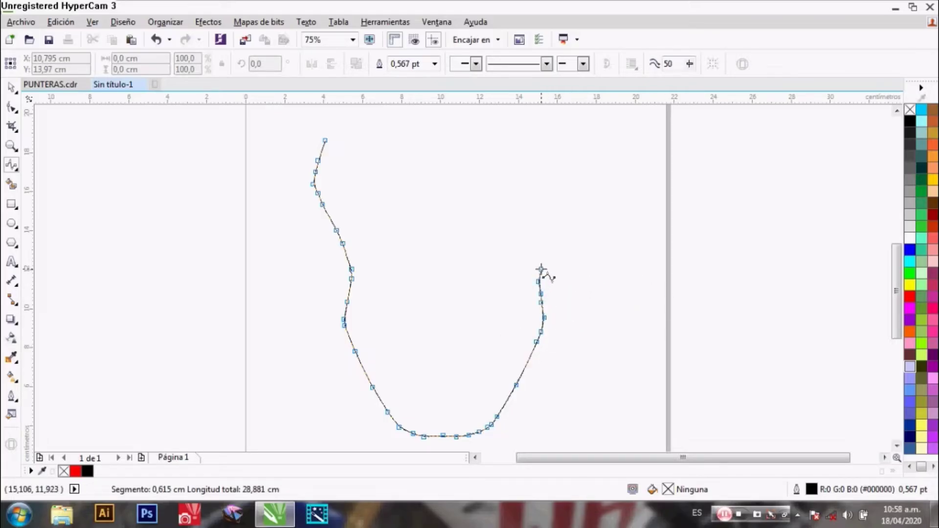
pyautogui.click(549, 240)
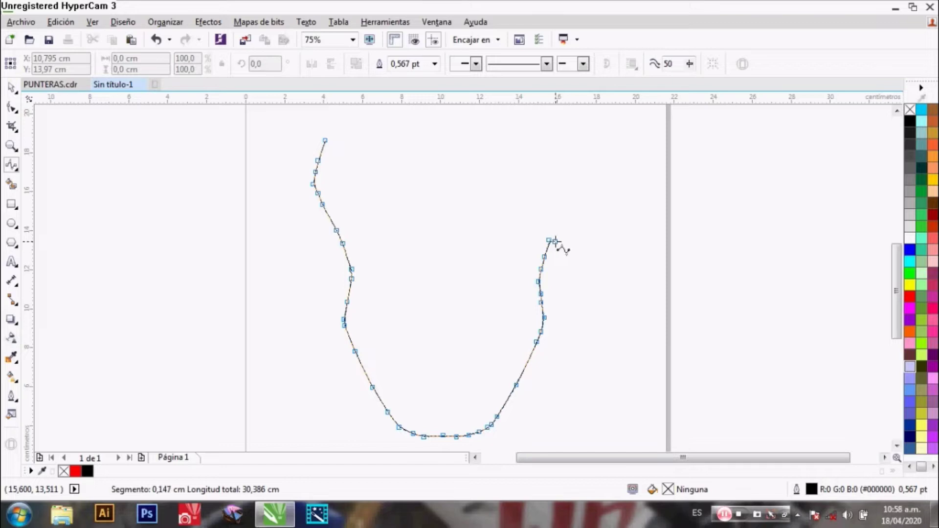
pyautogui.click(570, 206)
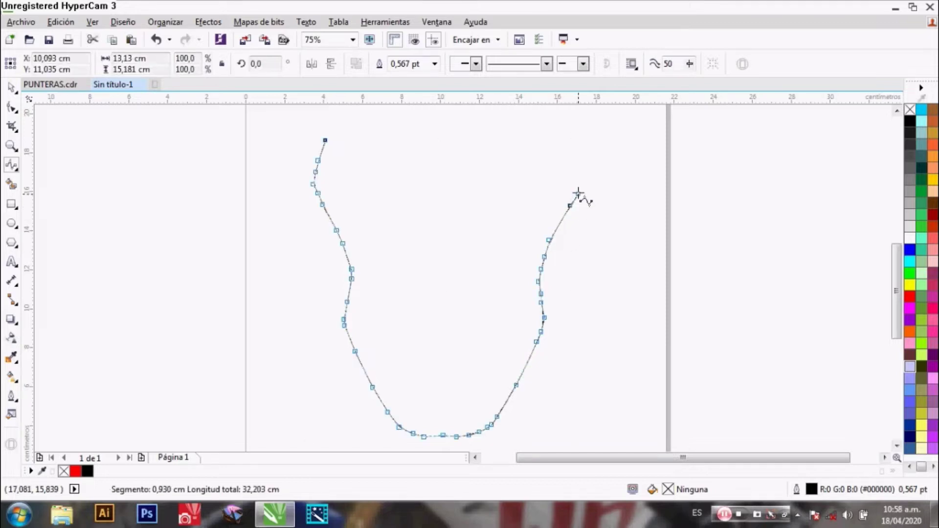
pyautogui.click(577, 183)
pyautogui.click(573, 157)
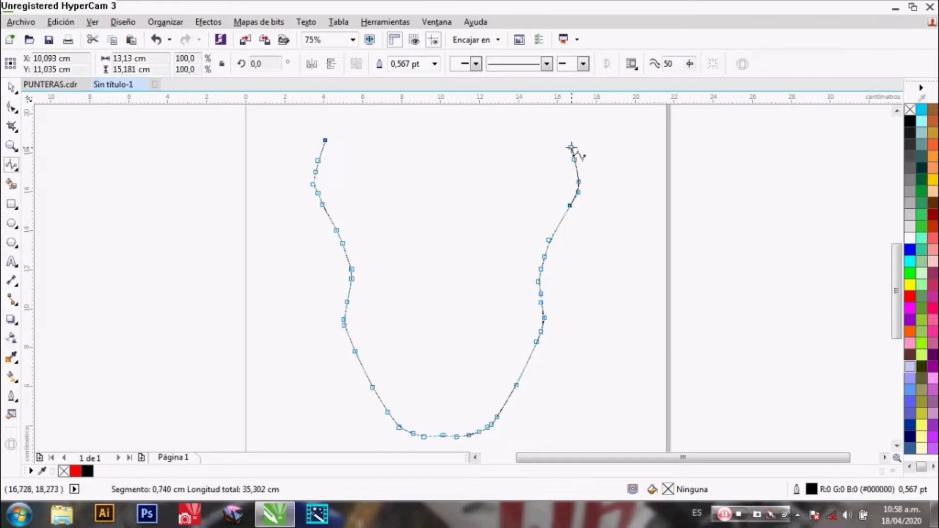
pyautogui.click(557, 140)
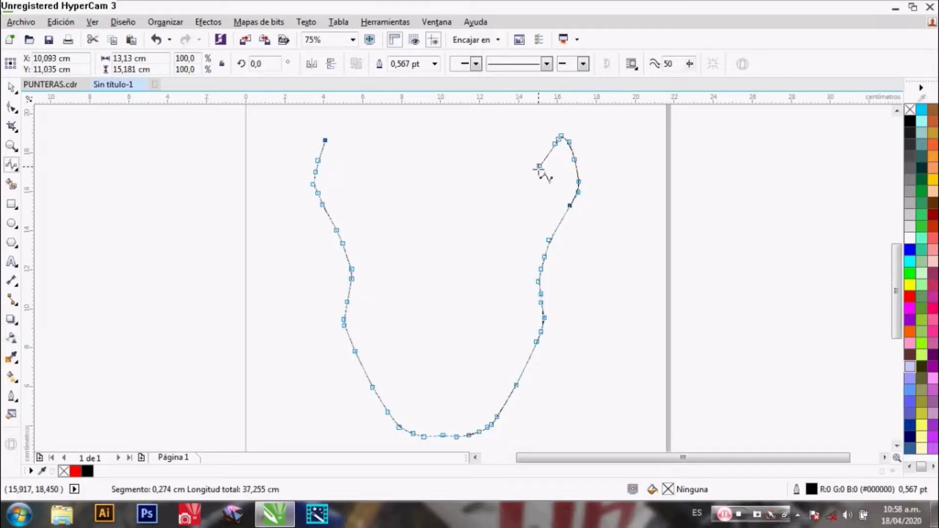
# - Trace the right horn's inner edge down to a sharp corner and arch the B-Spline across to a matching corner at the left horn
pyautogui.click(541, 177)
pyautogui.click(527, 215)
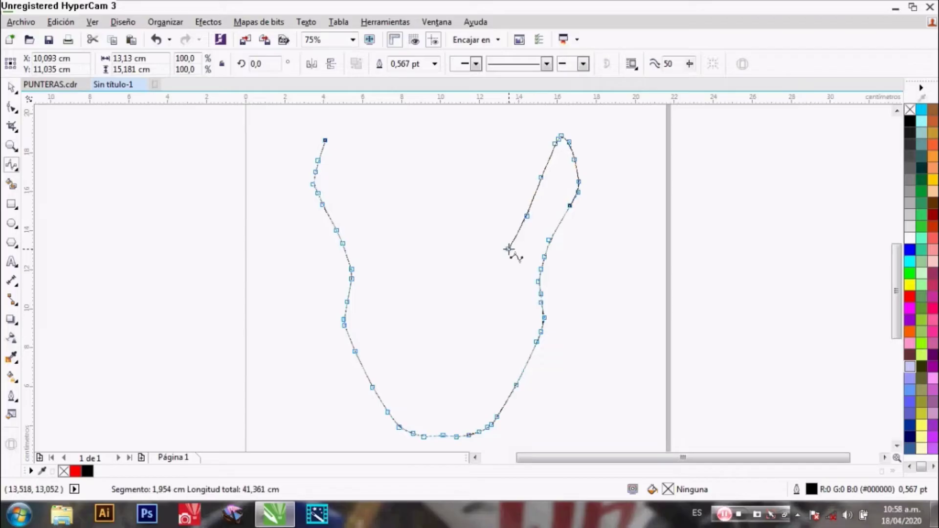
pyautogui.doubleClick(490, 277)
pyautogui.click(490, 278)
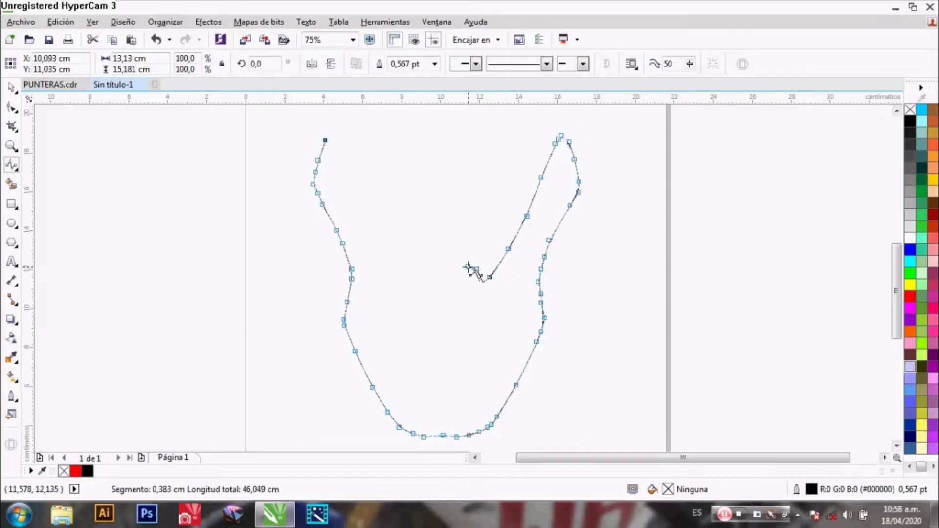
pyautogui.click(447, 265)
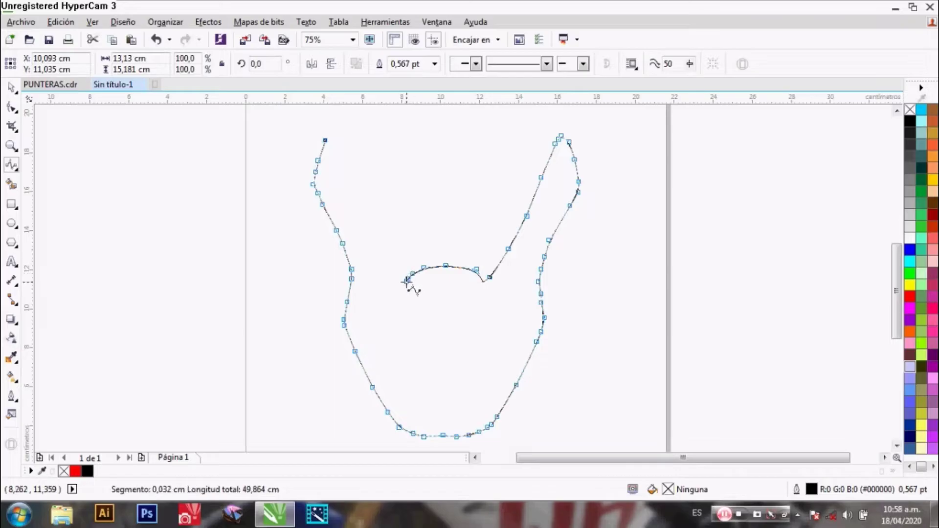
pyautogui.doubleClick(391, 267)
pyautogui.click(393, 267)
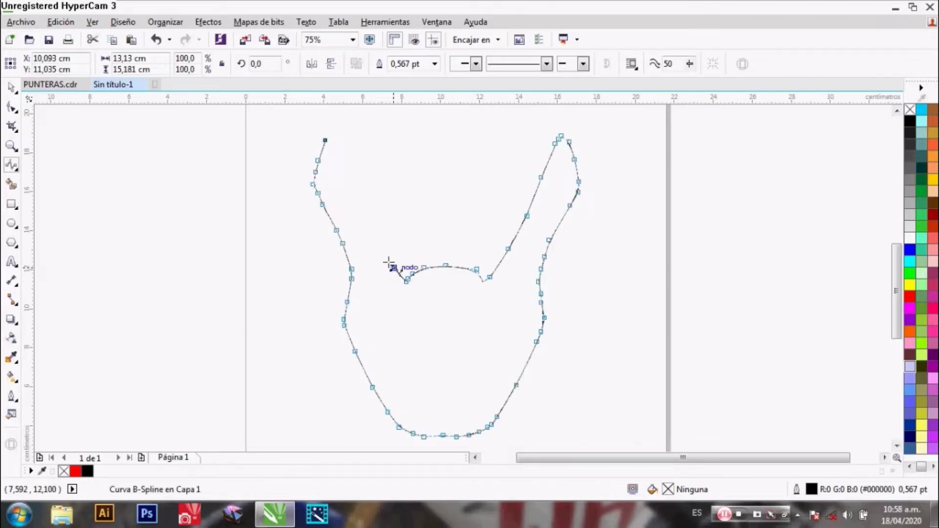
# - Trace the left horn's inner edge and close the B-Spline at its start, giving an outline about 13.6 by 15.4 cm, then deselect it
pyautogui.click(387, 255)
pyautogui.click(381, 248)
pyautogui.click(374, 239)
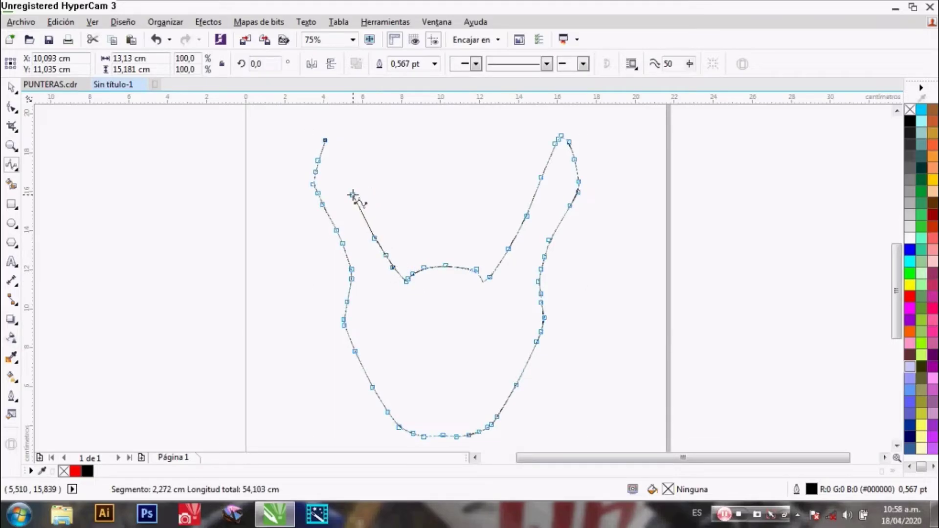
pyautogui.click(352, 195)
pyautogui.click(343, 169)
pyautogui.click(343, 156)
pyautogui.click(325, 140)
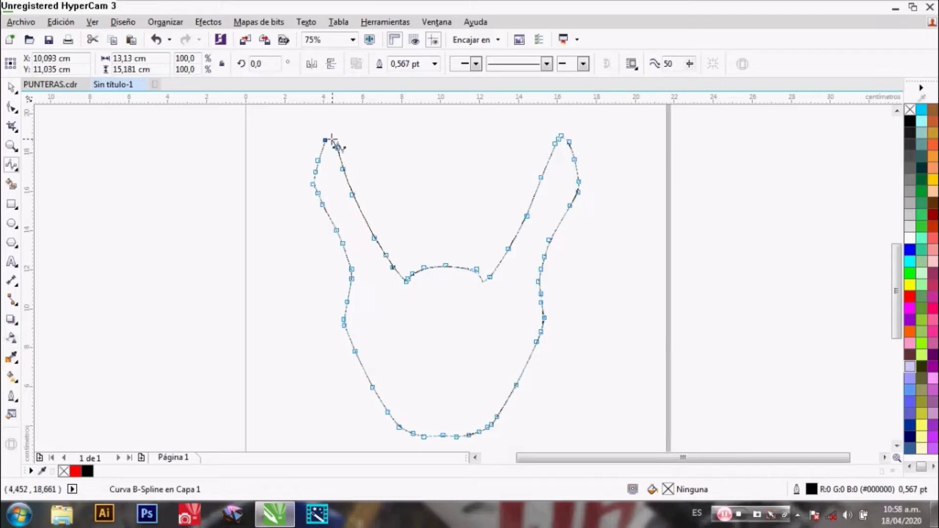
pyautogui.click(11, 87)
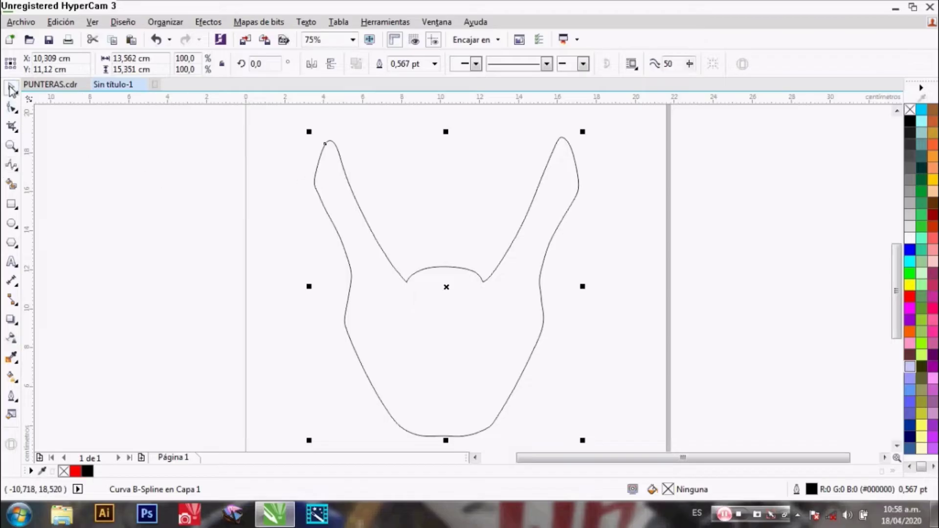
pyautogui.click(189, 180)
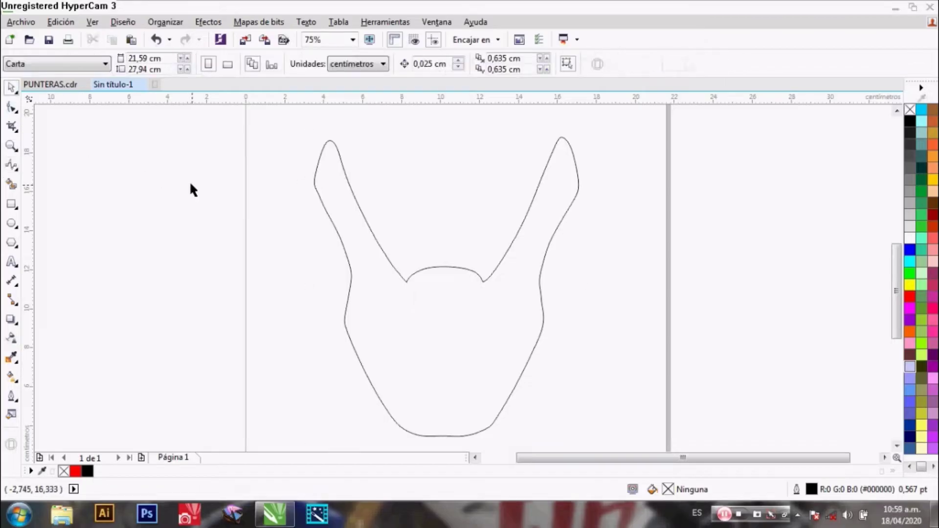
# - With the Shape tool, round the outline's base by lowering its middle control node and adjusting the two nodes to its right
pyautogui.click(15, 113)
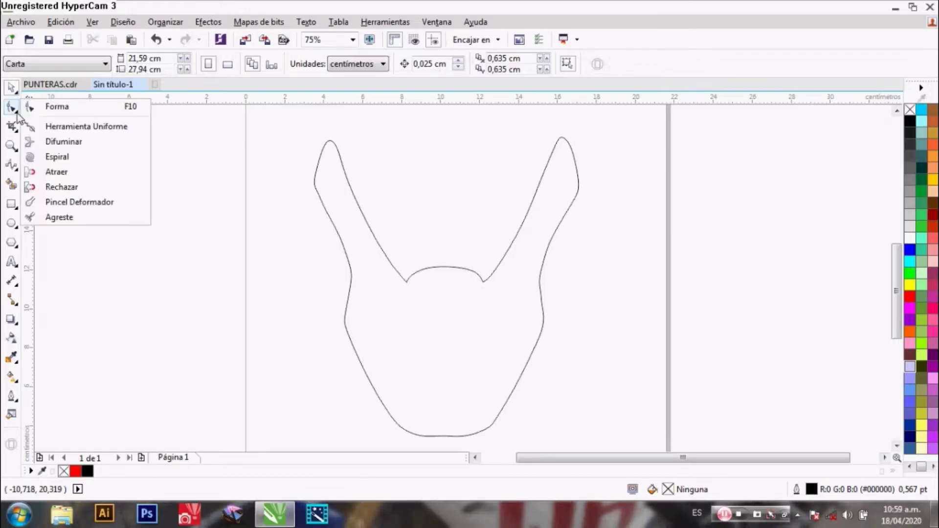
pyautogui.click(67, 110)
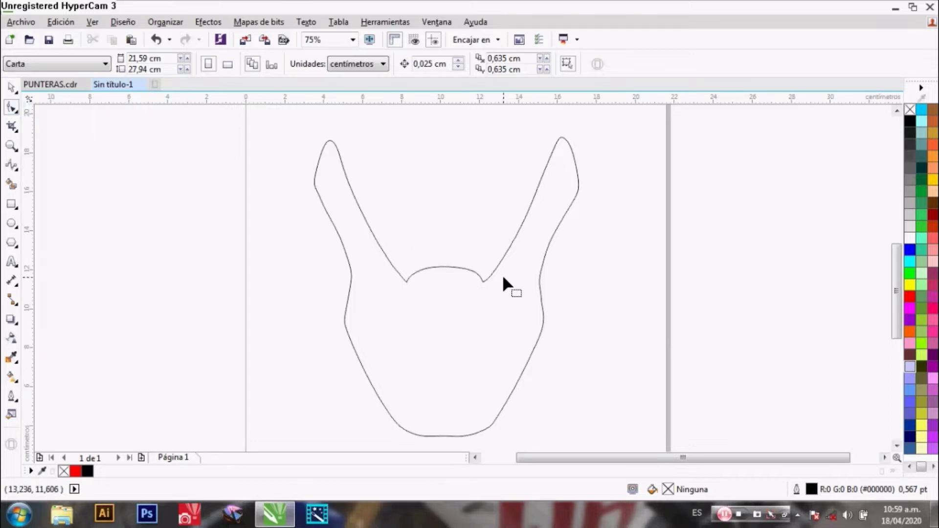
pyautogui.click(442, 435)
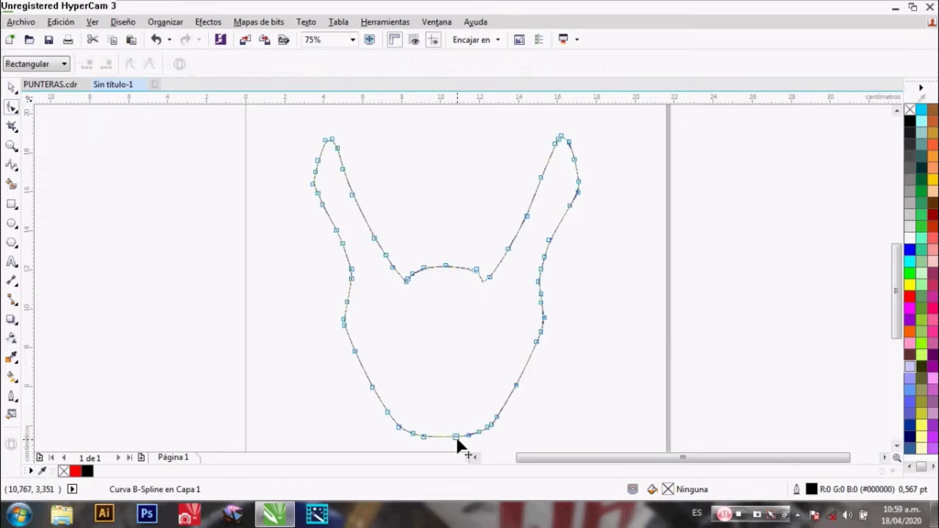
pyautogui.click(441, 435)
pyautogui.scroll(2, 438, 445)
pyautogui.scroll(1, 437, 440)
pyautogui.moveTo(431, 424); pyautogui.dragTo(443, 435)
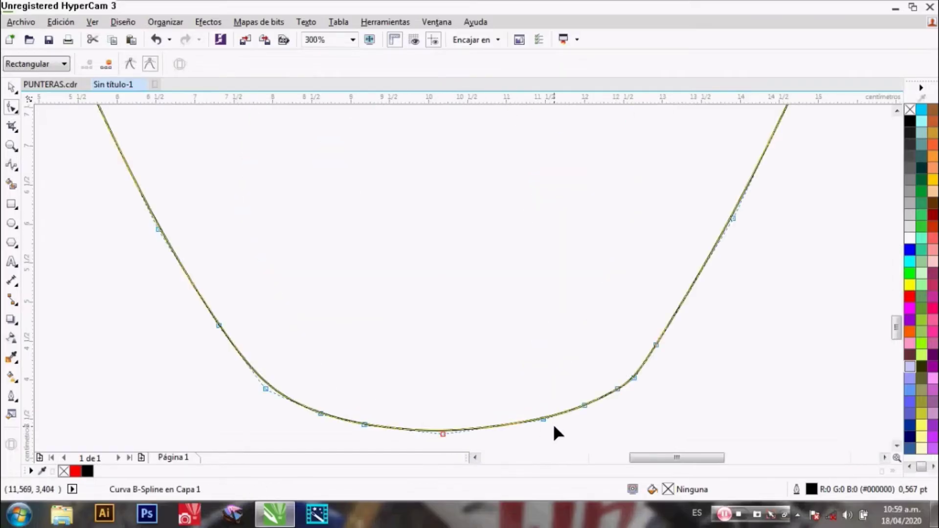
pyautogui.moveTo(544, 420); pyautogui.dragTo(551, 421)
pyautogui.moveTo(585, 405); pyautogui.dragTo(589, 402)
# - Move the control nodes on the outline's lower right side outward to give it a fuller curve
pyautogui.scroll(-2, 590, 401)
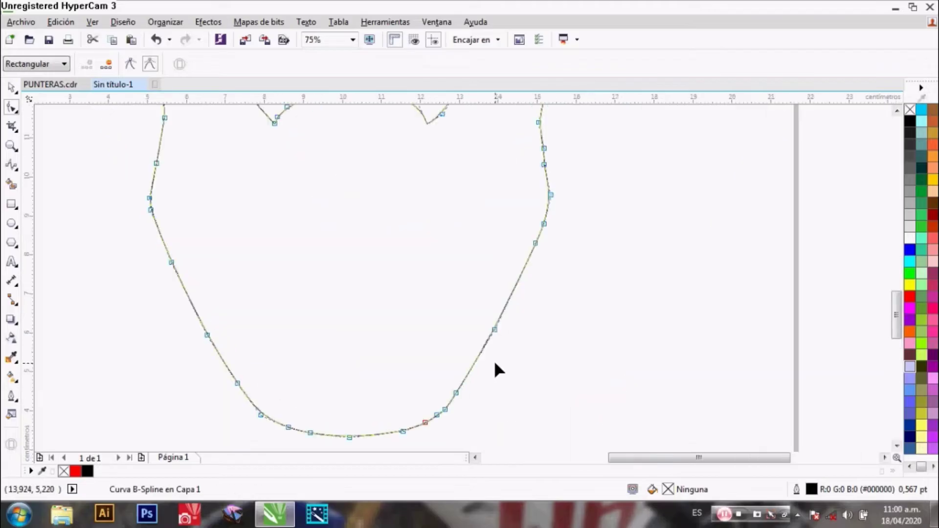
pyautogui.moveTo(457, 392); pyautogui.dragTo(471, 375)
pyautogui.moveTo(494, 329); pyautogui.dragTo(511, 309)
pyautogui.moveTo(472, 376); pyautogui.dragTo(509, 323)
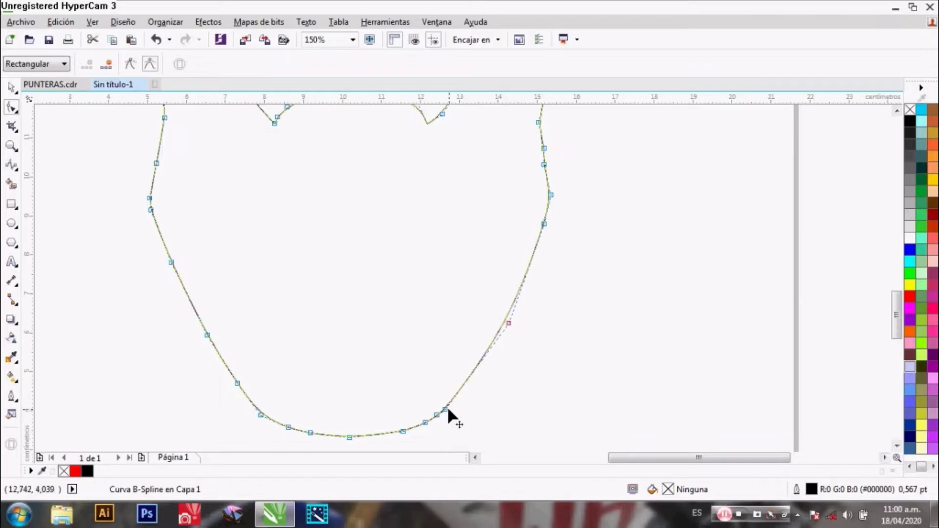
# - Move the control node at the base's lower right bend slightly outward to round the transition into the outline's right side
pyautogui.moveTo(444, 409); pyautogui.dragTo(459, 400)
pyautogui.scroll(2, 452, 391)
pyautogui.scroll(-3, 426, 399)
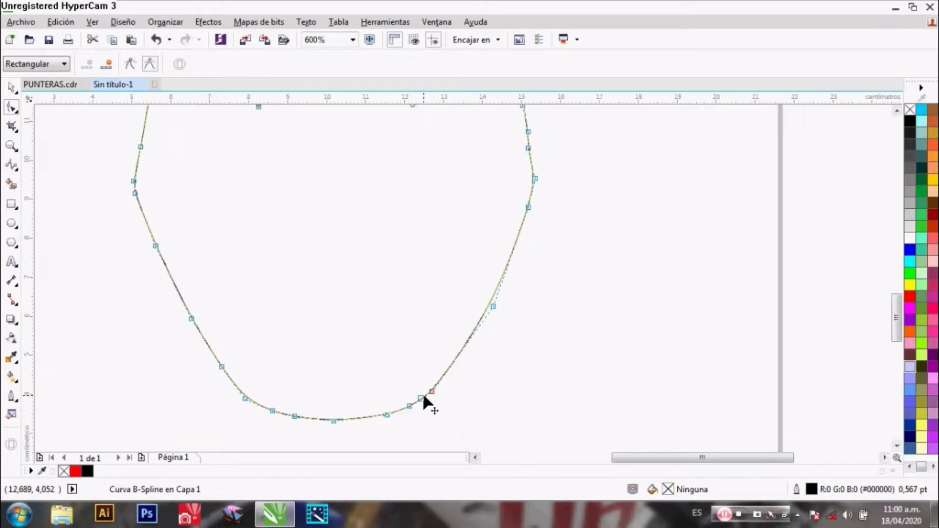
pyautogui.scroll(4, 384, 171)
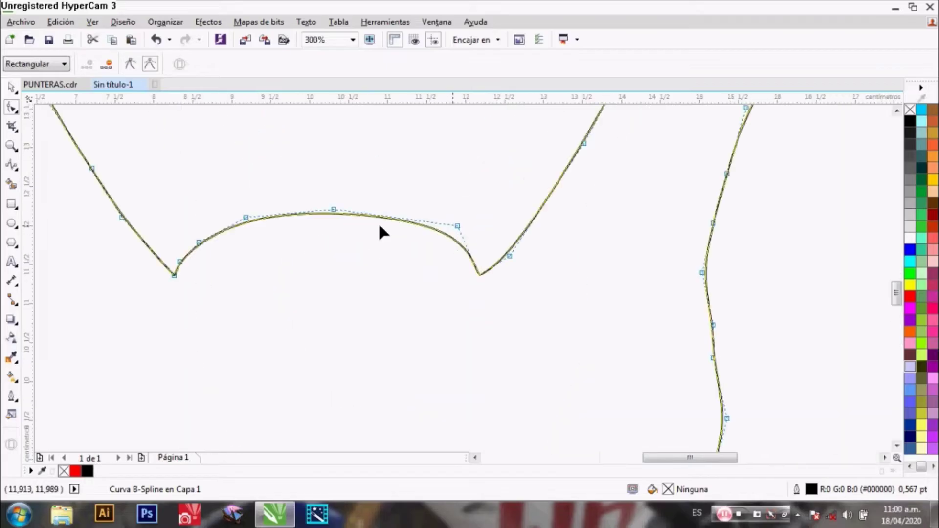
pyautogui.scroll(-3, 383, 233)
pyautogui.press('space')
pyautogui.scroll(-1, 350, 231)
pyautogui.scroll(1, 276, 195)
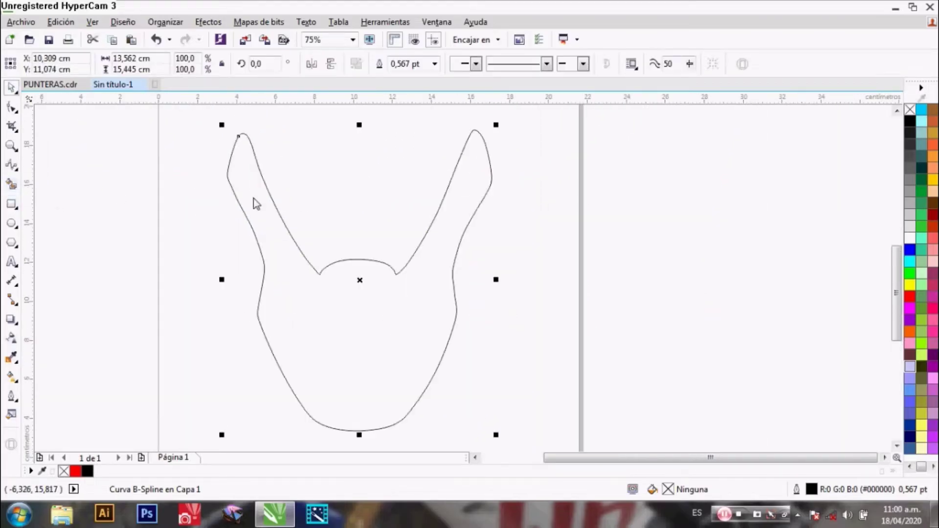
pyautogui.press('F6')
pyautogui.press('Escape')
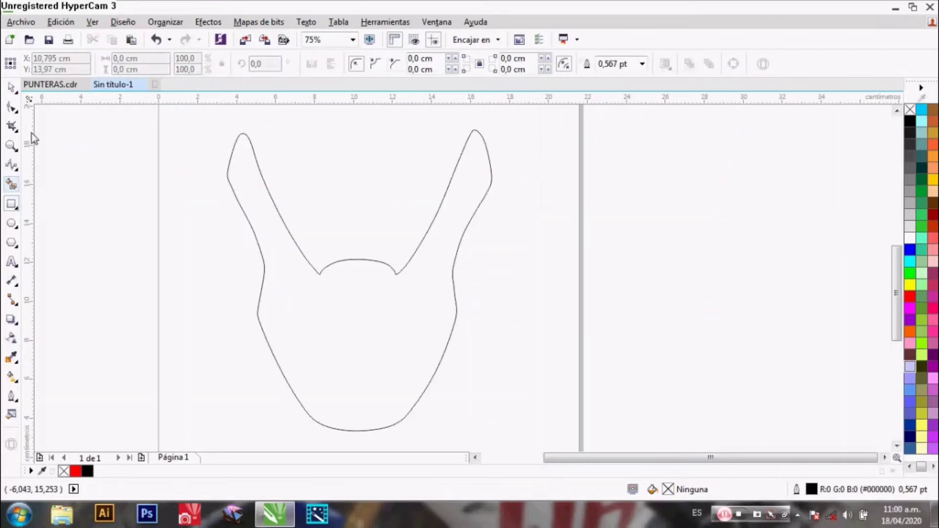
pyautogui.press('space')
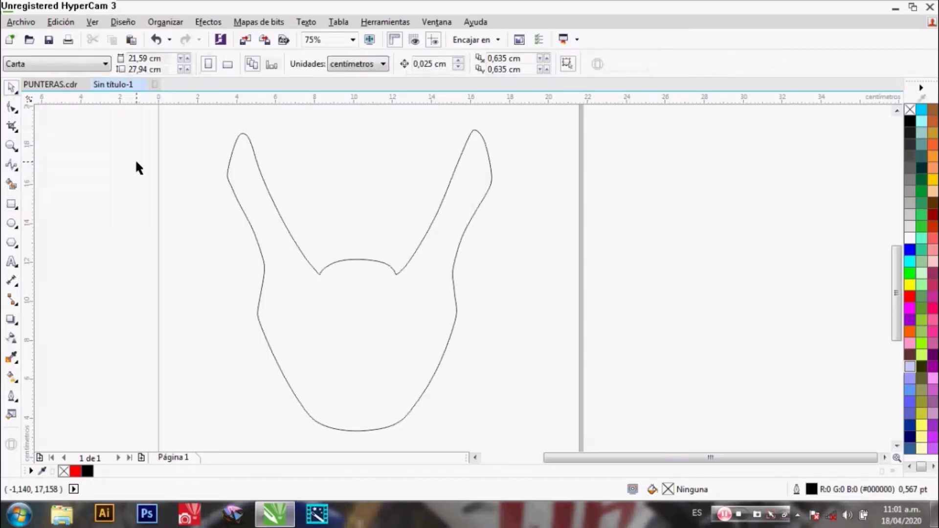
# - Reopen the outline for node editing and adjust the control nodes on the left horn's upper inner edge to straighten it
pyautogui.scroll(1, 251, 169)
pyautogui.doubleClick(266, 178)
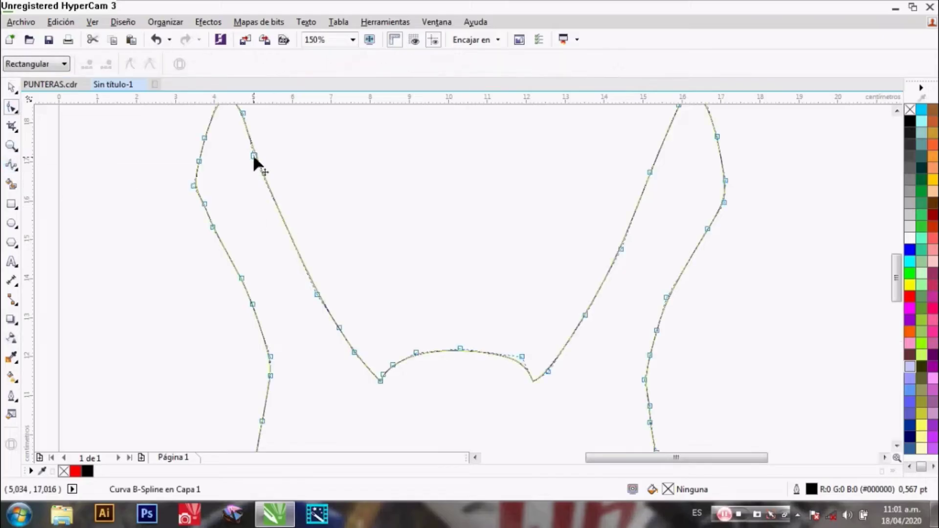
pyautogui.scroll(-1, 254, 161)
pyautogui.scroll(1, 274, 210)
pyautogui.click(282, 229)
pyautogui.scroll(-1, 282, 231)
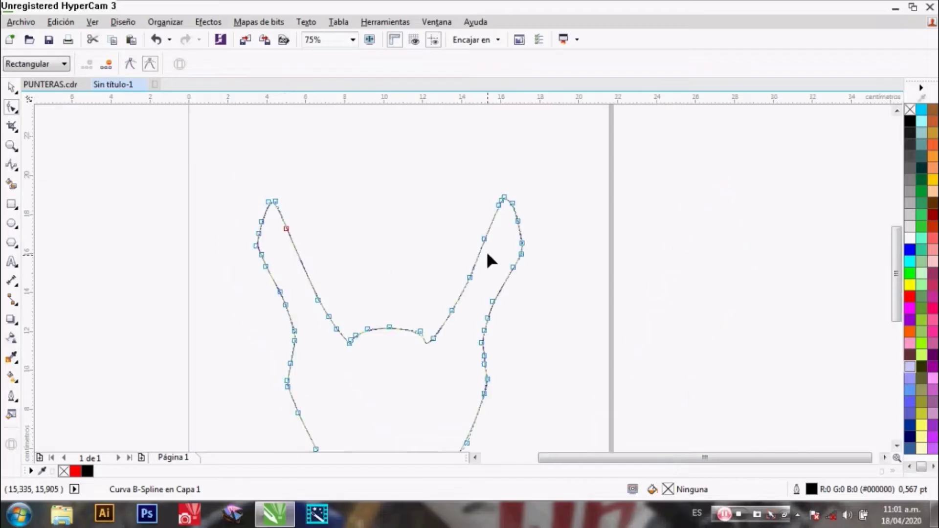
# - Adjust the right horn's tip node and space the control nodes further down its upper inner edge
pyautogui.scroll(2, 490, 250)
pyautogui.click(505, 199)
pyautogui.moveTo(517, 174); pyautogui.dragTo(514, 177)
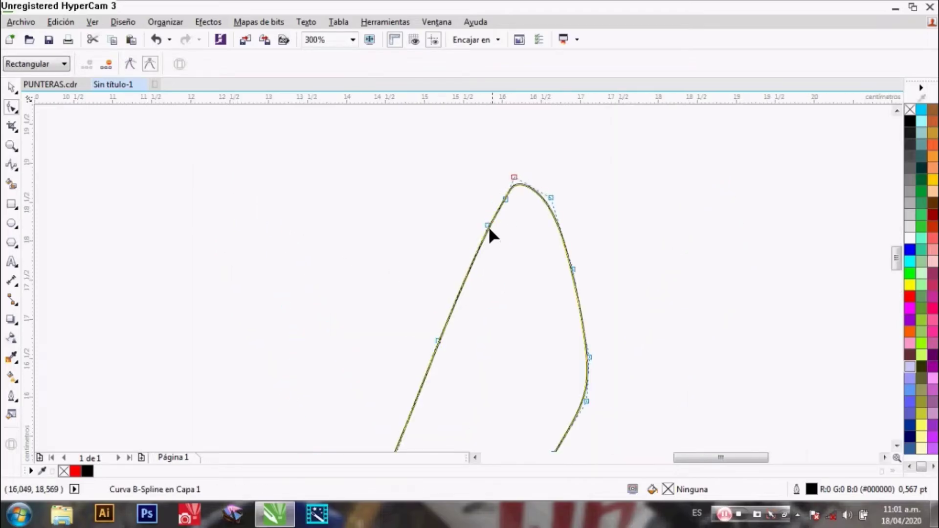
pyautogui.moveTo(488, 226); pyautogui.dragTo(475, 269)
pyautogui.moveTo(438, 341); pyautogui.dragTo(434, 370)
pyautogui.scroll(-1, 432, 372)
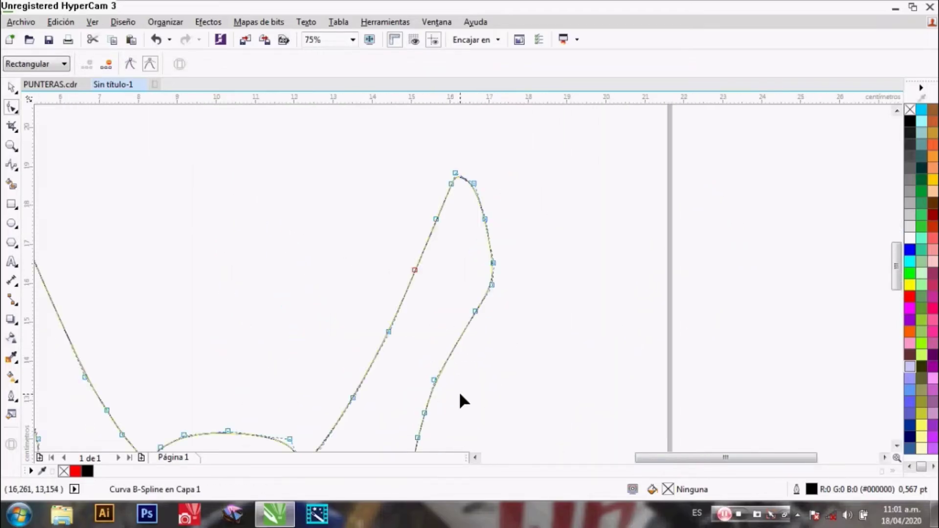
# - Adjust the control nodes along the right horn and at the corner where its inner edge meets the central arch
pyautogui.scroll(2, 459, 391)
pyautogui.click(491, 257)
pyautogui.moveTo(467, 254); pyautogui.dragTo(491, 229)
pyautogui.scroll(-1, 485, 235)
pyautogui.scroll(2, 331, 430)
pyautogui.moveTo(323, 434); pyautogui.dragTo(316, 440)
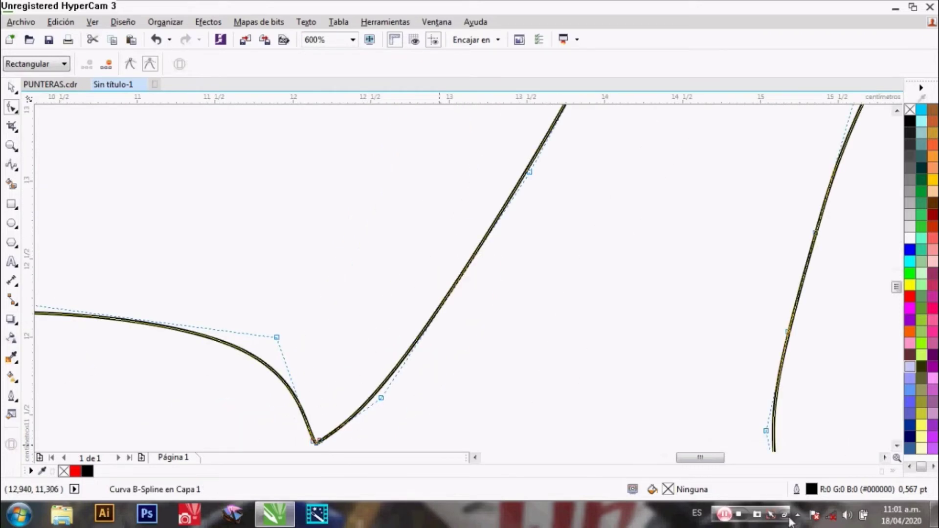
pyautogui.click(788, 333)
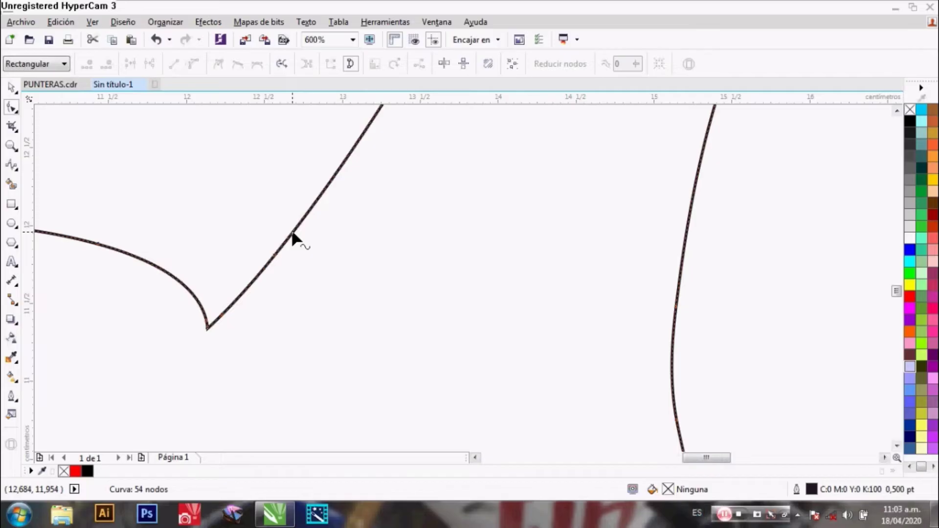
# - Smooth the lower inner edge of the right horn with the Smooth tool (Herramienta Uniforme)
pyautogui.click(12, 89)
pyautogui.scroll(-2, 171, 174)
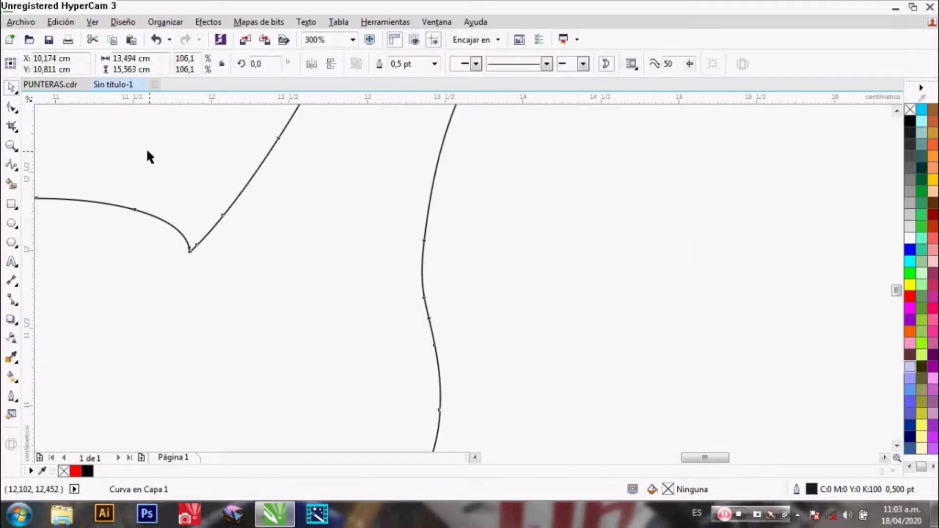
pyautogui.scroll(2, 147, 152)
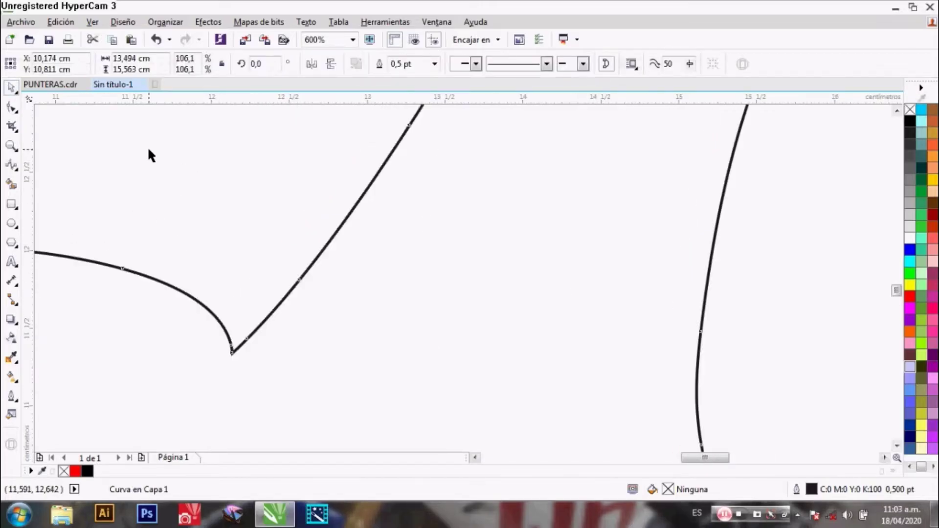
pyautogui.click(18, 114)
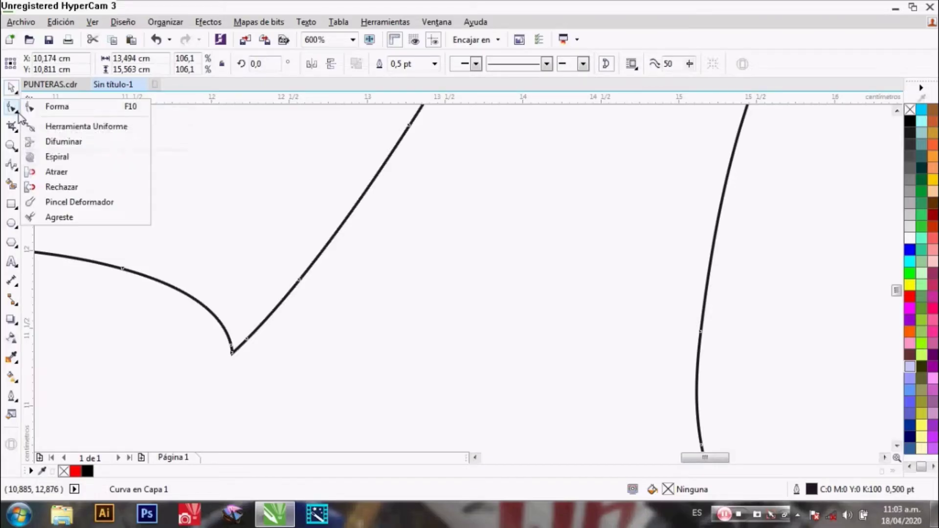
pyautogui.click(91, 131)
pyautogui.scroll(-1, 335, 232)
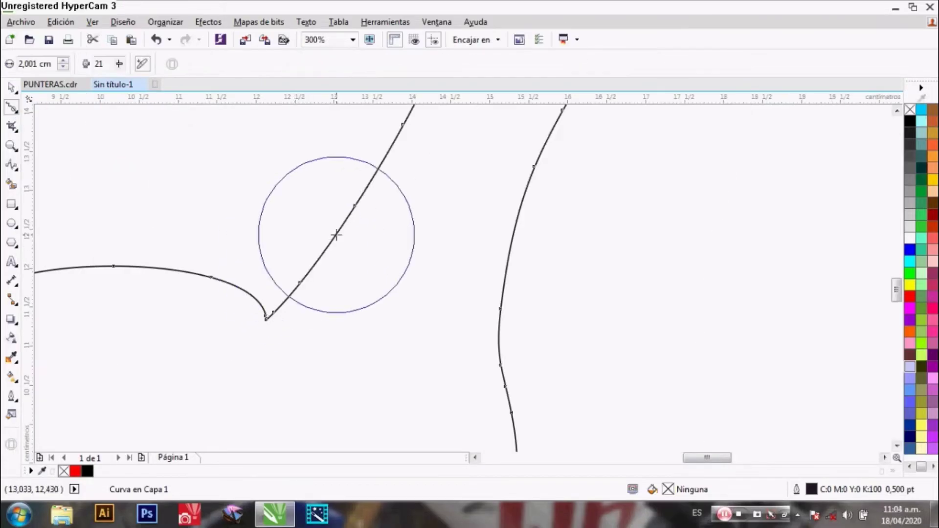
pyautogui.scroll(1, 372, 218)
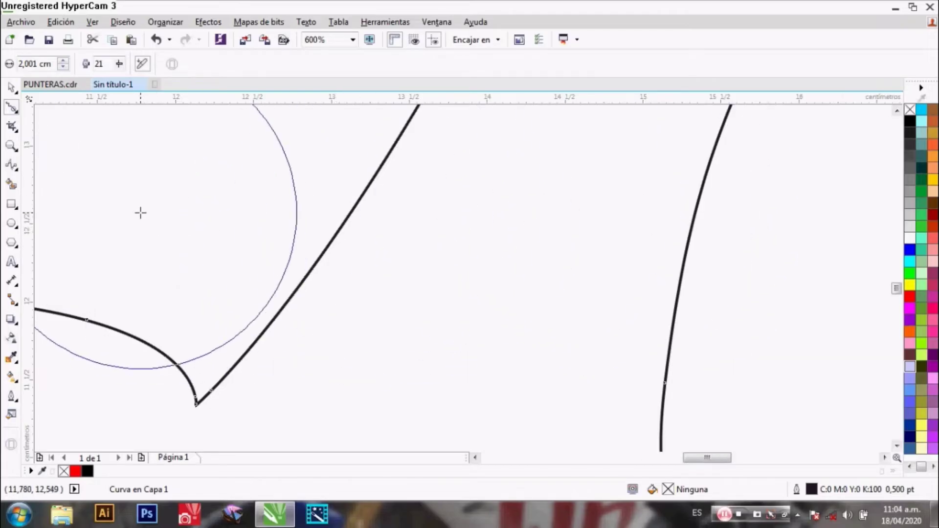
# - Smooth the outline's right side from below the horn down through the bulge and lower flank
pyautogui.scroll(-2, 627, 207)
pyautogui.scroll(1, 643, 194)
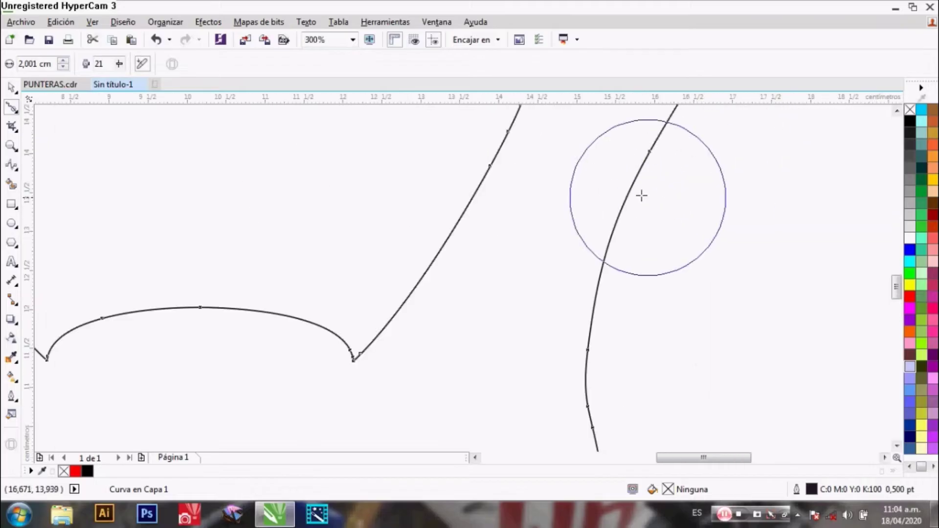
pyautogui.scroll(-1, 673, 419)
pyautogui.scroll(2, 415, 367)
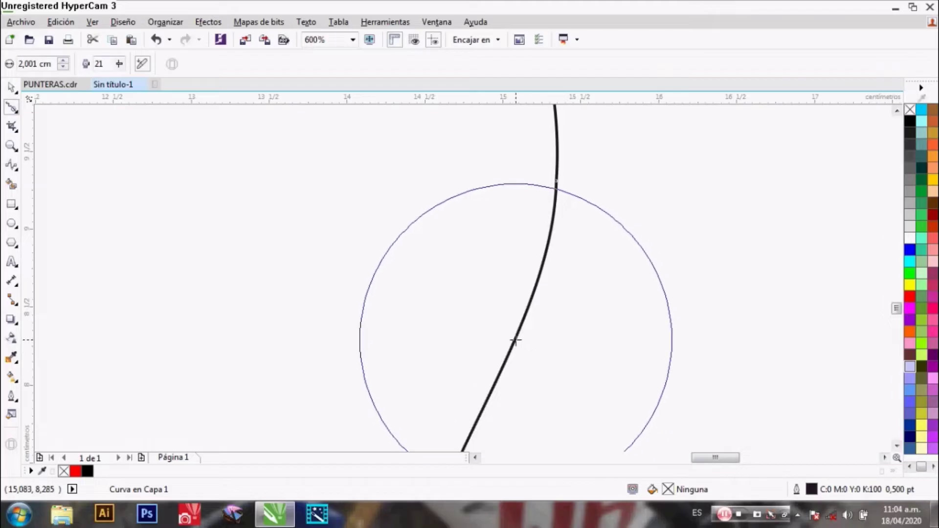
pyautogui.scroll(-1, 529, 294)
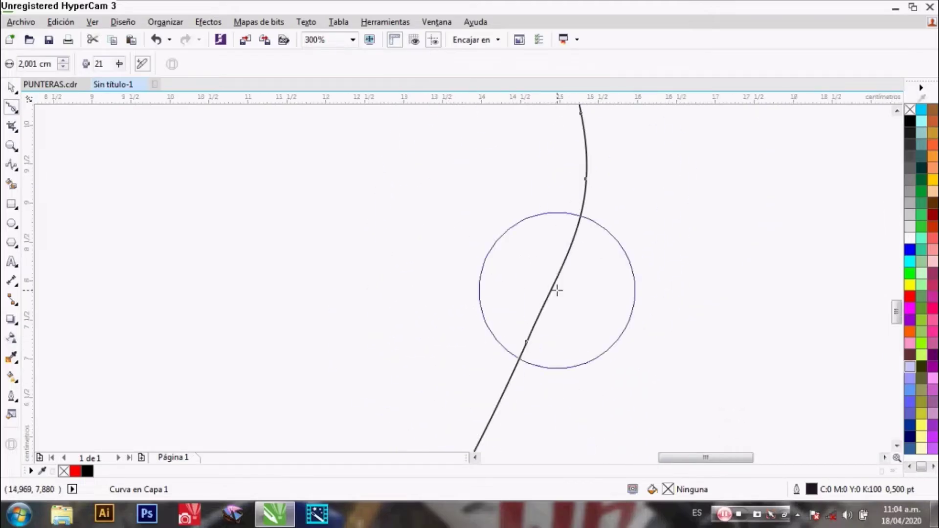
# - Smooth the outline's lower left side and its rounded base
pyautogui.hscroll(-3, 342, 318)
pyautogui.scroll(-1, 205, 229)
pyautogui.scroll(-1, 287, 245)
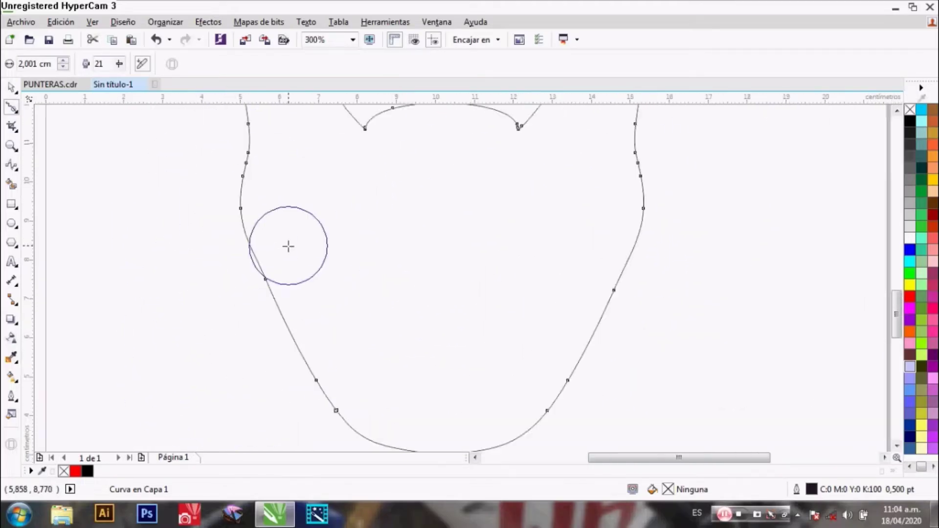
pyautogui.scroll(2, 308, 274)
pyautogui.moveTo(412, 232)
pyautogui.mouseDown()
pyautogui.moveTo(491, 208)
pyautogui.moveTo(464, 235)
pyautogui.mouseUp()
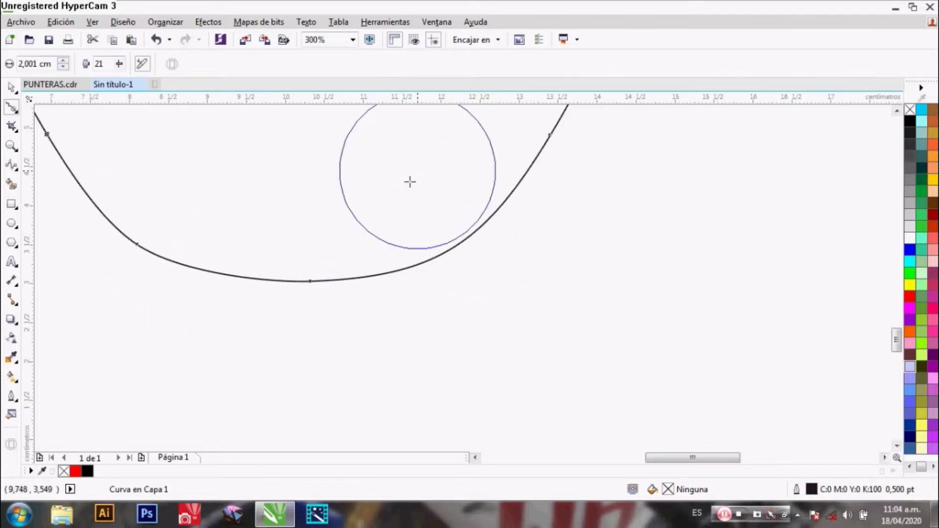
# - Smooth the inner edge of the left horn
pyautogui.scroll(-4, 441, 251)
pyautogui.scroll(2, 329, 133)
pyautogui.scroll(2, 328, 133)
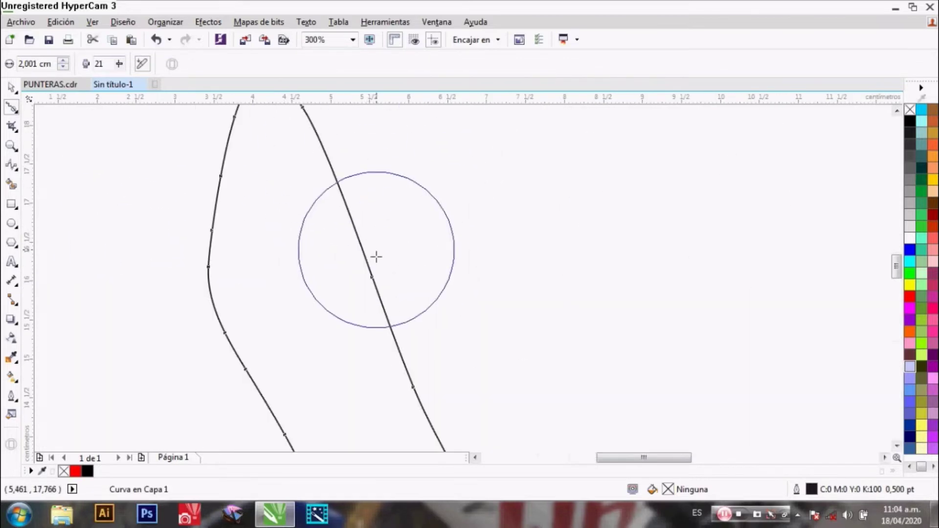
# - Smooth the right horn's upper inner edge and its outer edge
pyautogui.scroll(-2, 375, 256)
pyautogui.scroll(2, 757, 207)
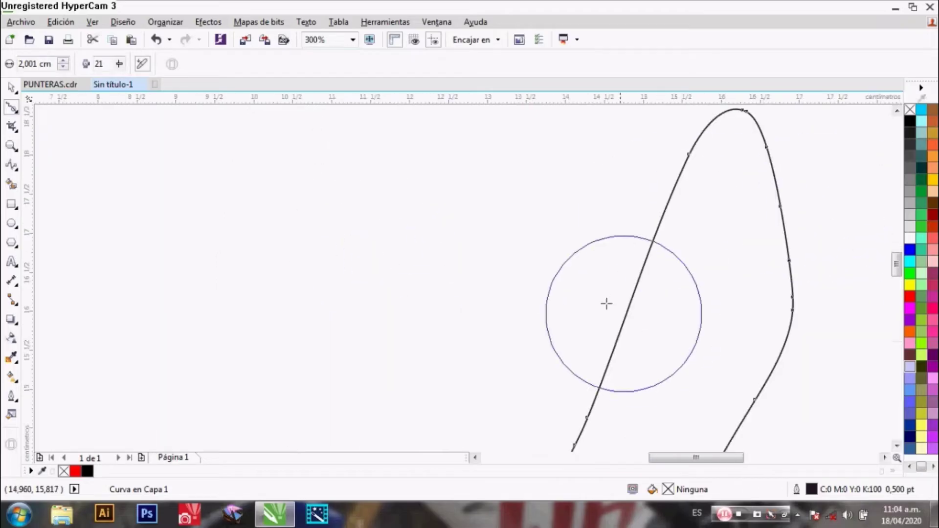
pyautogui.scroll(1, 635, 353)
pyautogui.scroll(-3, 636, 352)
pyautogui.scroll(3, 704, 202)
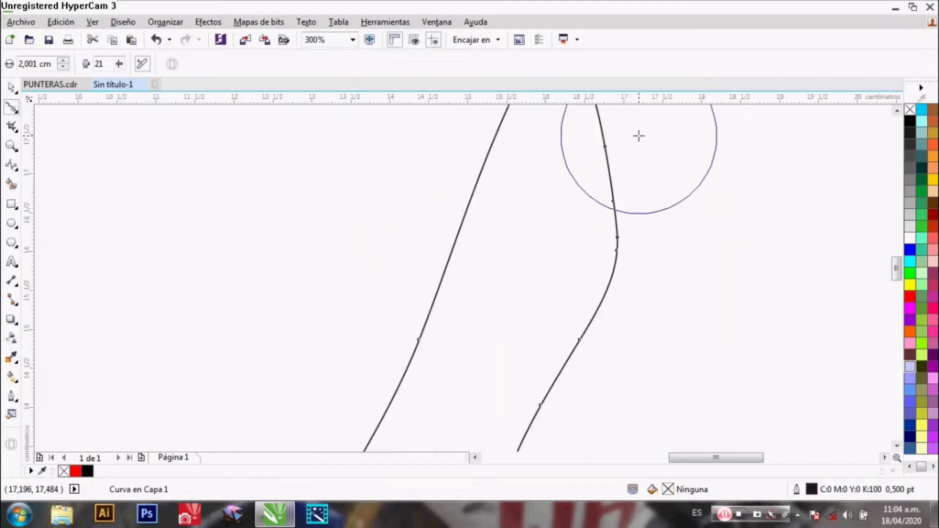
# - With the Shape tool, shift the node near the central arch's right end outward and remove the extra node just above the corner
pyautogui.click(17, 113)
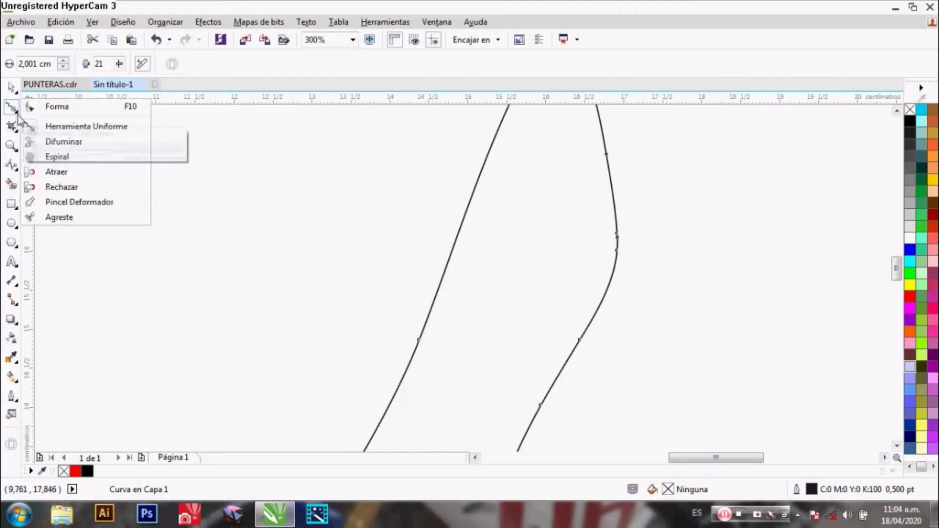
pyautogui.click(93, 111)
pyautogui.scroll(-2, 448, 426)
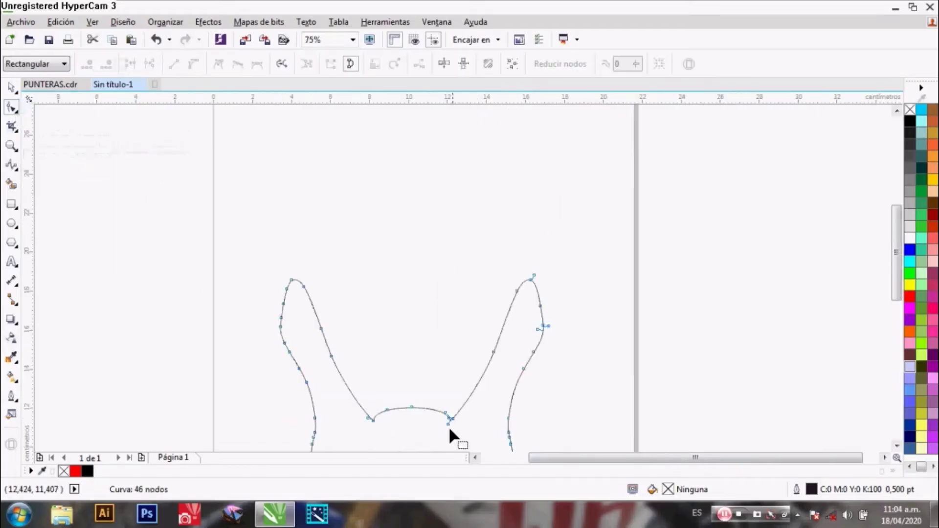
pyautogui.scroll(6, 448, 426)
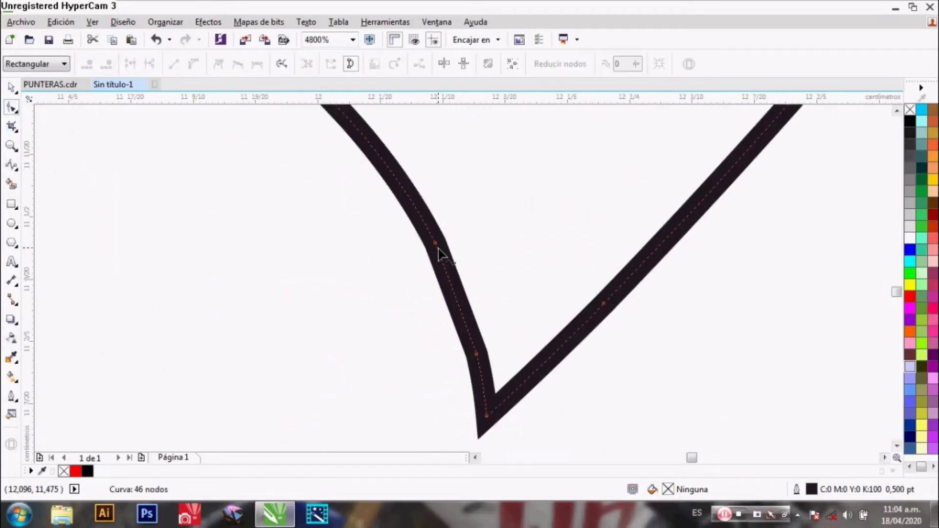
pyautogui.moveTo(435, 243); pyautogui.dragTo(446, 255)
pyautogui.click(477, 346)
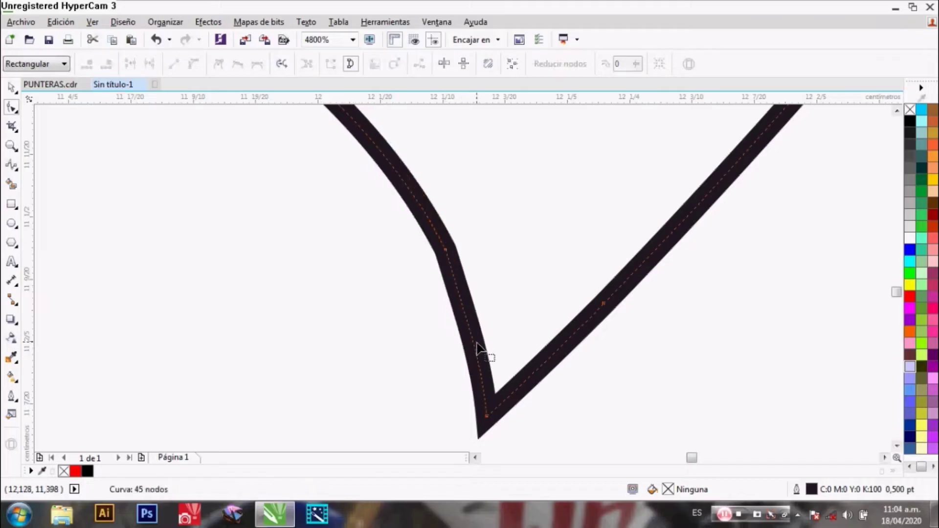
# - Refine the arch's curve into its right corner with the node handles, then finish node editing and deselect the outline
pyautogui.click(487, 416)
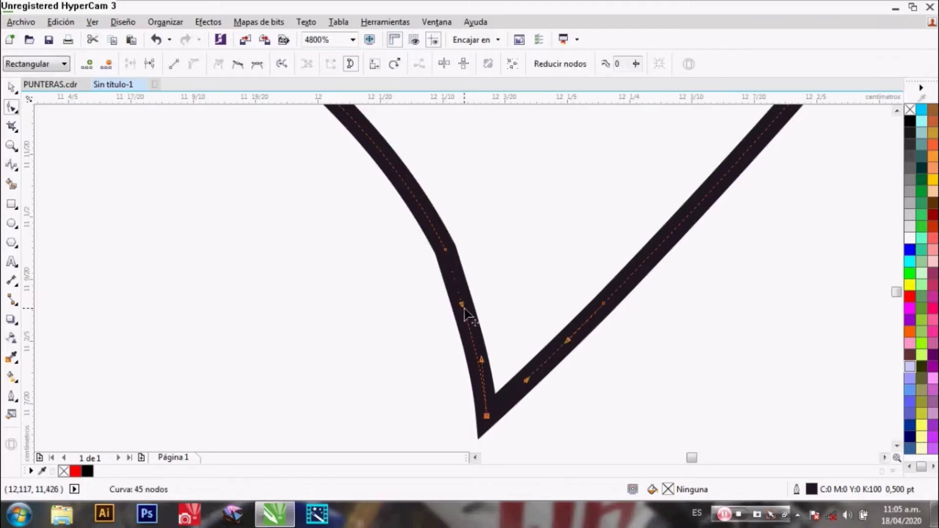
pyautogui.moveTo(464, 309)
pyautogui.mouseDown()
pyautogui.moveTo(475, 304)
pyautogui.moveTo(465, 292)
pyautogui.mouseUp()
pyautogui.scroll(2, 467, 294)
pyautogui.scroll(-6, 464, 293)
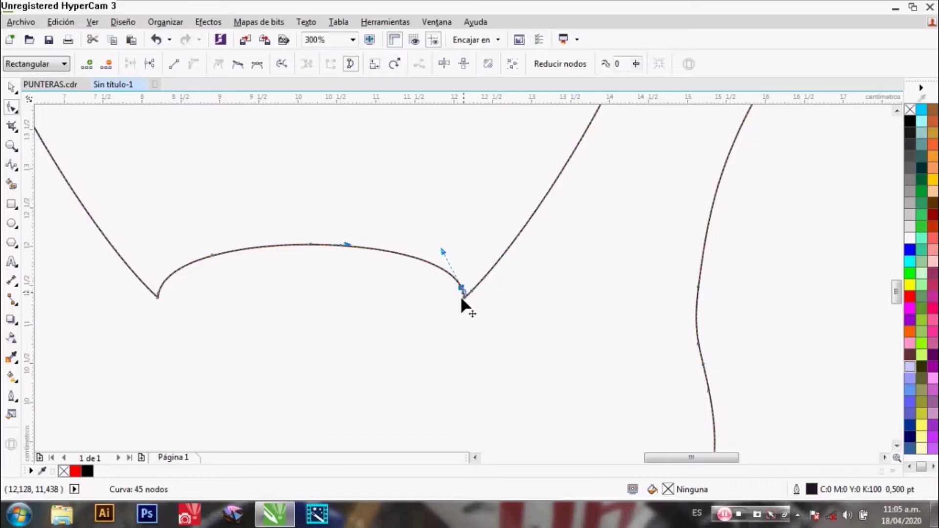
pyautogui.scroll(-3, 462, 299)
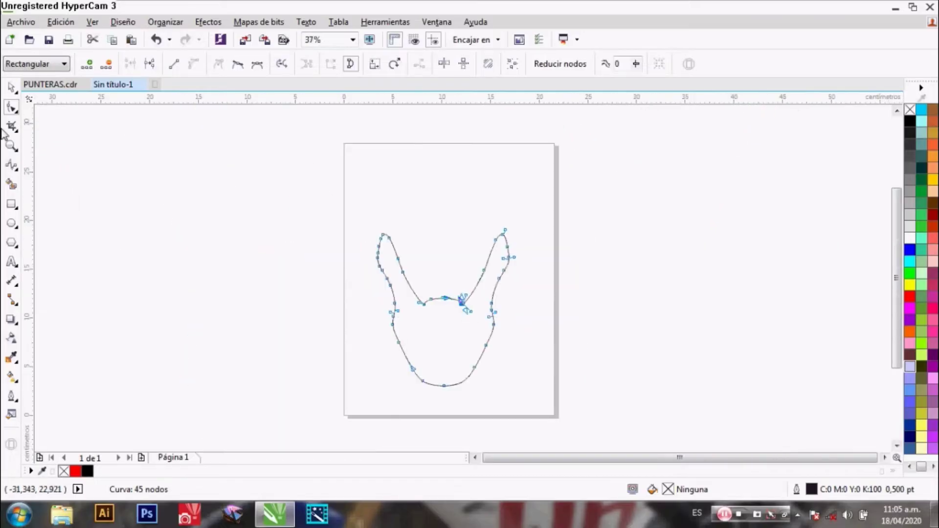
pyautogui.click(12, 88)
pyautogui.click(649, 336)
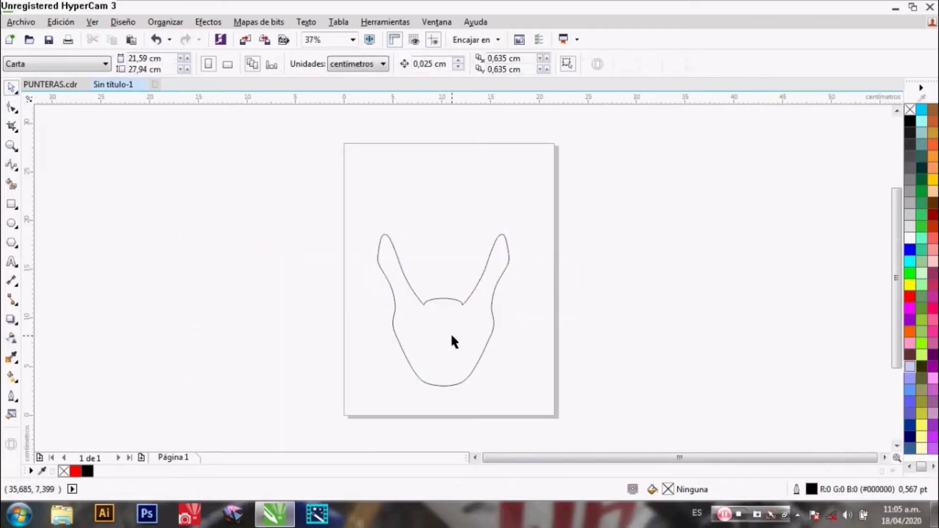
# - Fill the fender outline with black and deselect it
pyautogui.scroll(1, 451, 332)
pyautogui.click(354, 359)
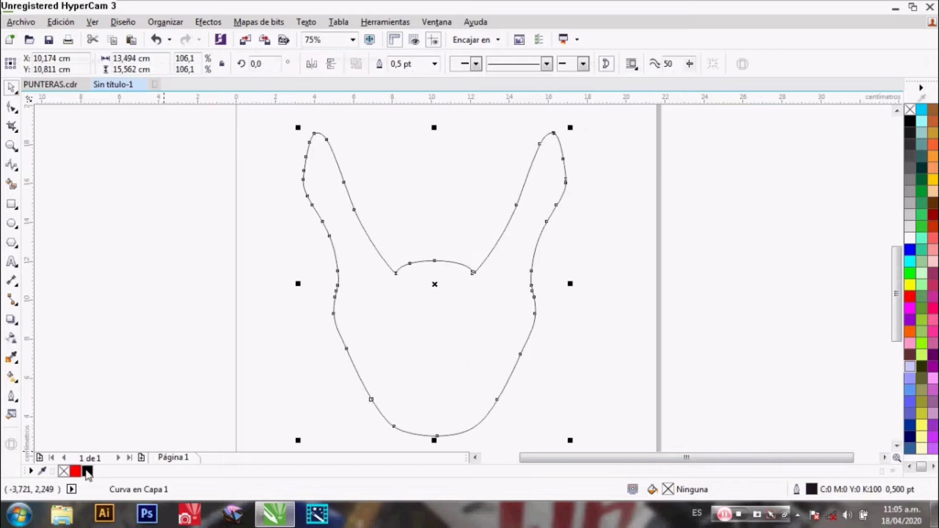
pyautogui.click(88, 472)
pyautogui.click(393, 282)
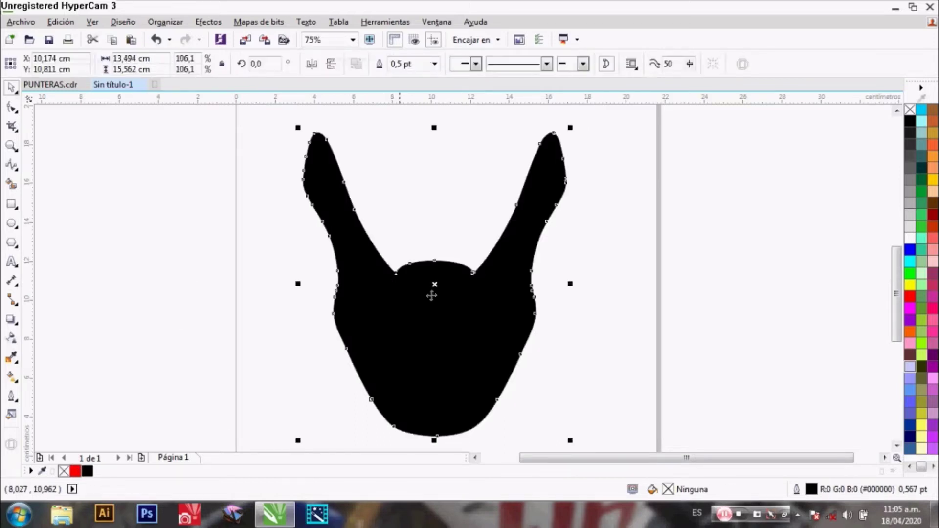
pyautogui.click(703, 287)
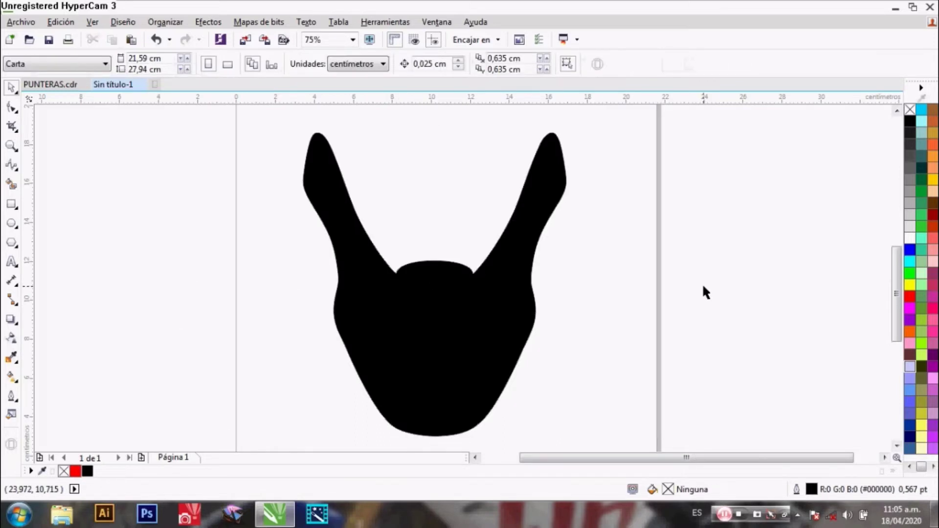
# - Check the fender shape's overall width and height and keep the drawing units set to centimetres
pyautogui.click(476, 300)
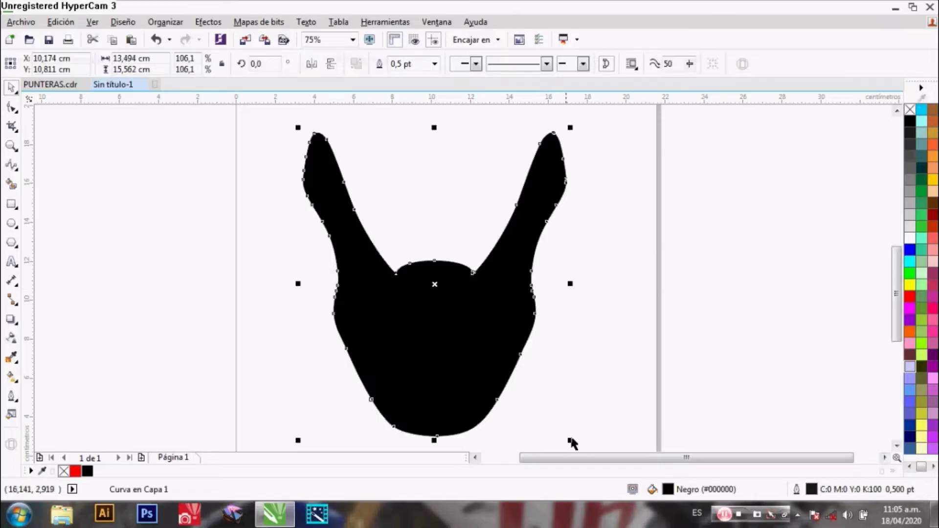
pyautogui.click(265, 162)
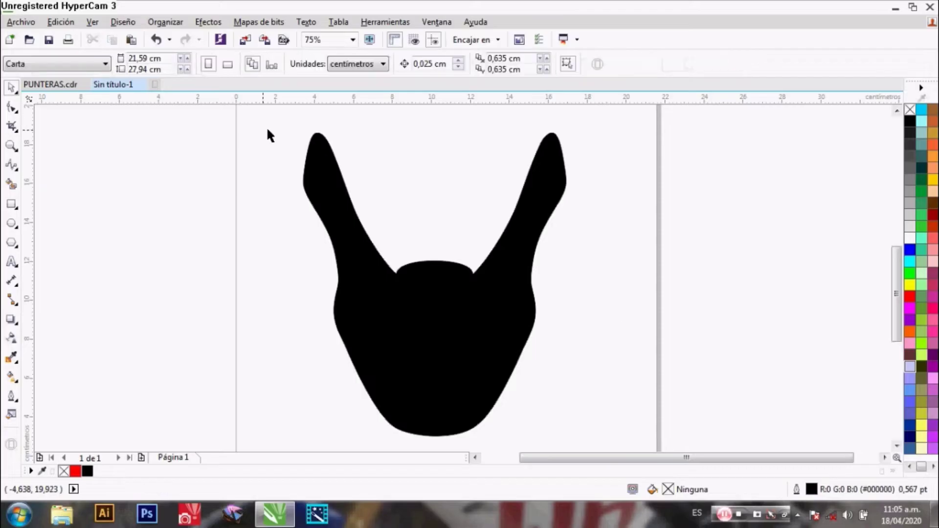
pyautogui.click(311, 157)
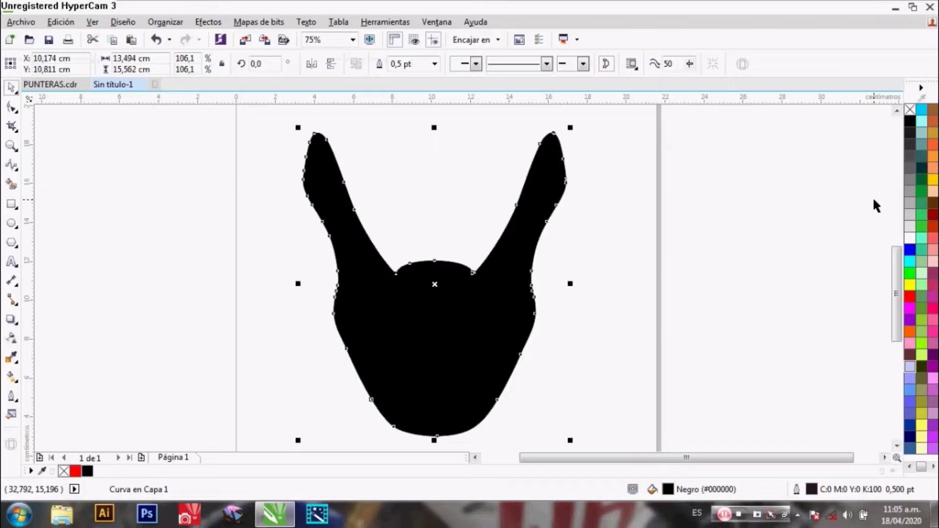
pyautogui.click(827, 196)
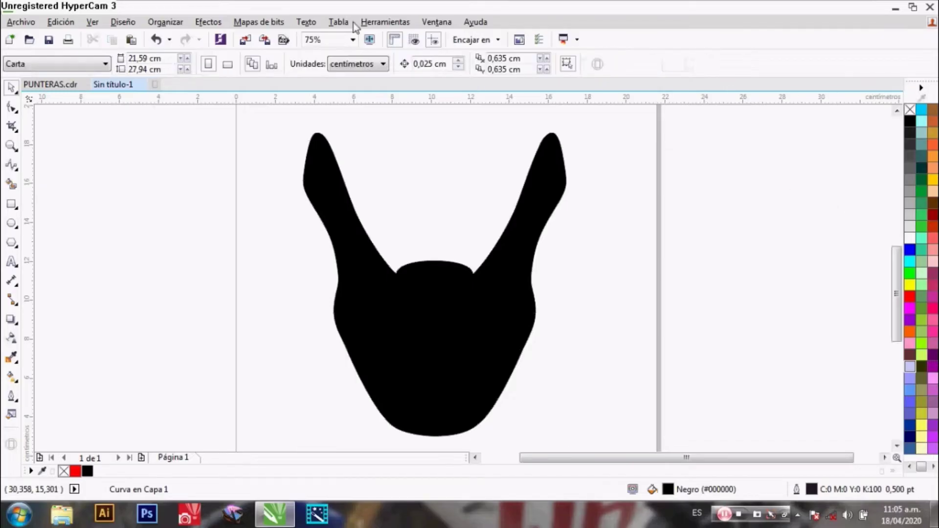
pyautogui.click(384, 63)
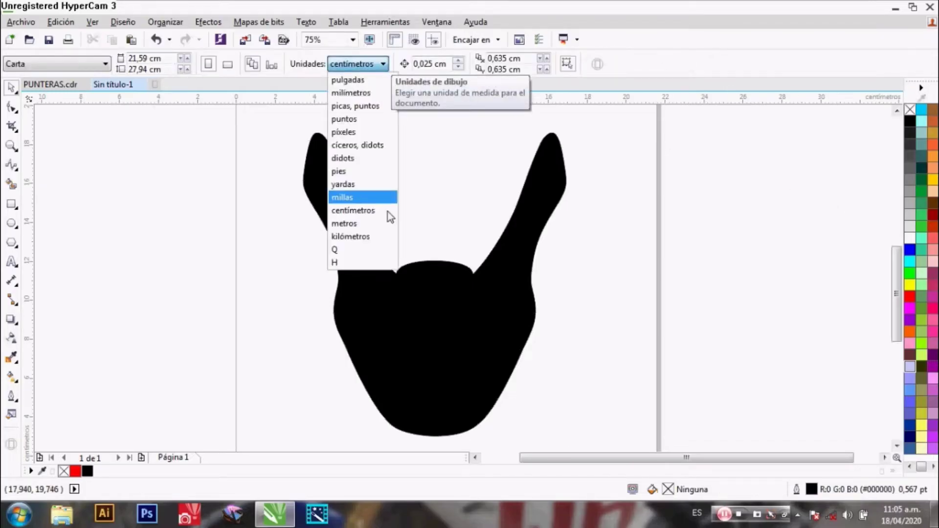
pyautogui.click(377, 210)
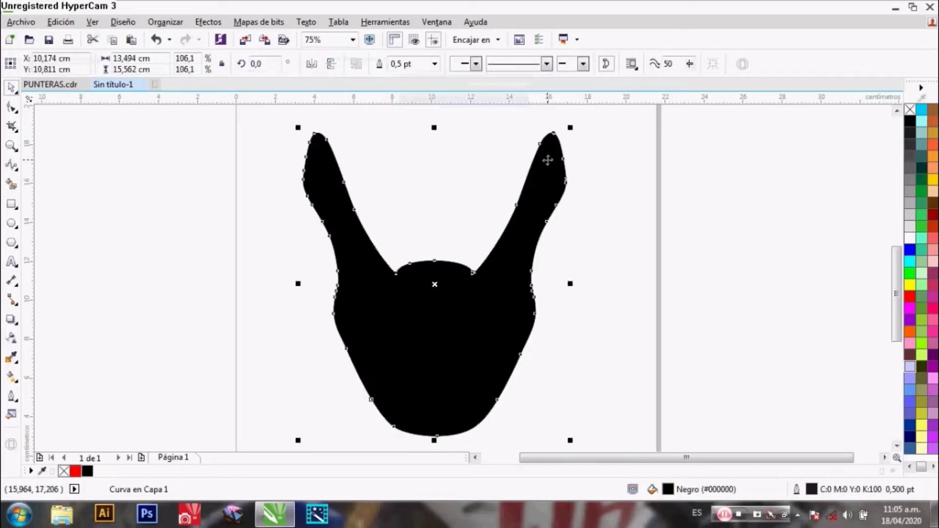
# - Select the black fender shape and change its fill to yellow
pyautogui.click(691, 190)
pyautogui.press('Tab')
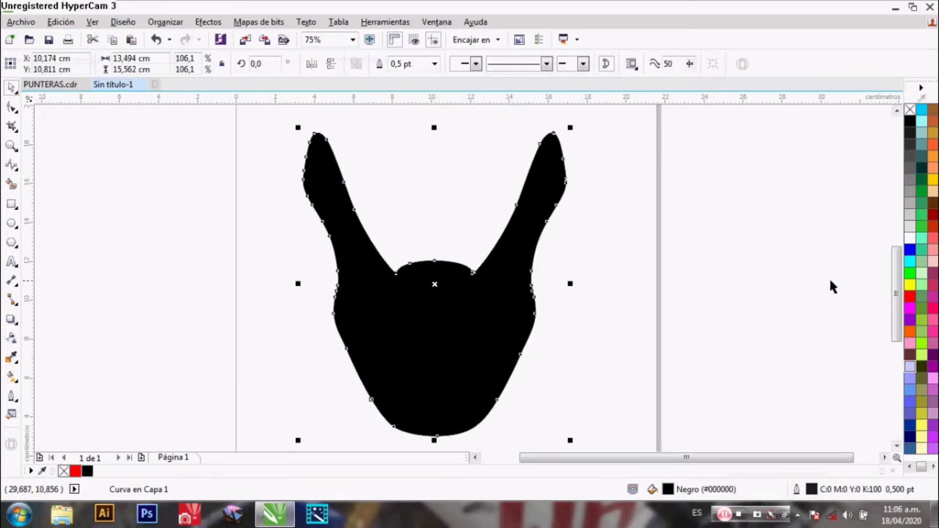
pyautogui.click(911, 286)
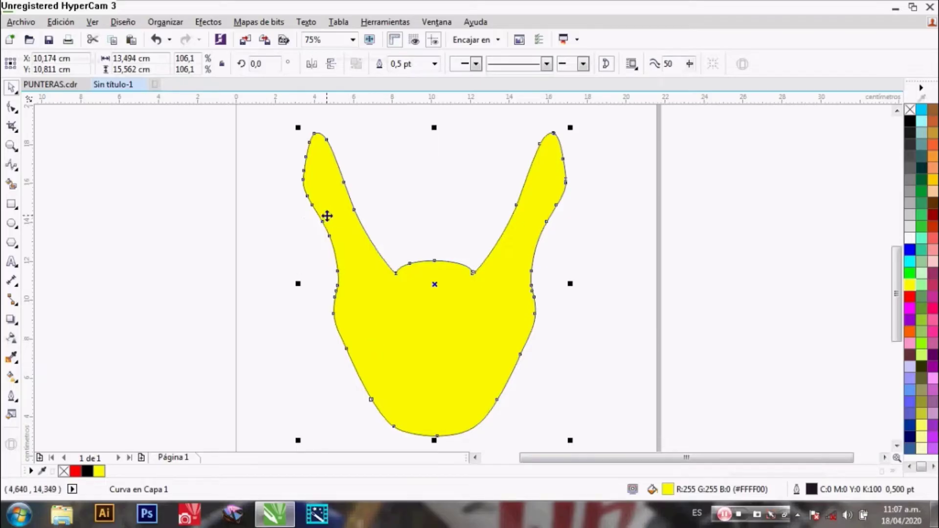
# - Start a B-Spline curve outside the fender's left edge, bending it inside the body and up to near the left horn's tip
pyautogui.click(9, 166)
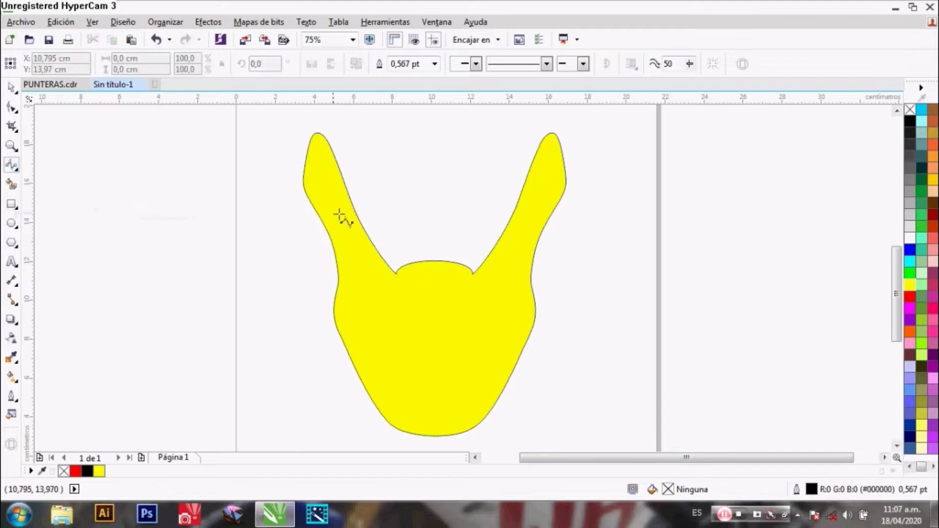
pyautogui.click(270, 351)
pyautogui.click(323, 331)
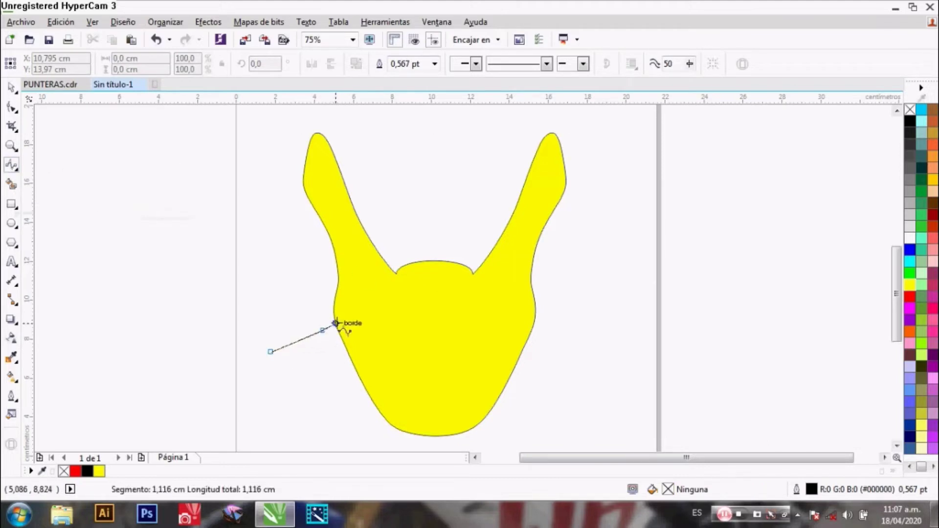
pyautogui.click(334, 323)
pyautogui.click(346, 315)
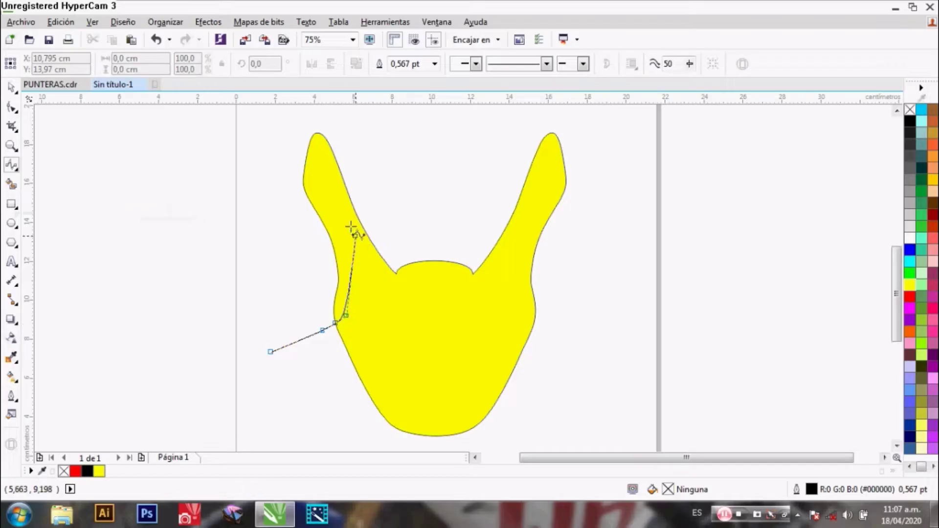
pyautogui.click(348, 286)
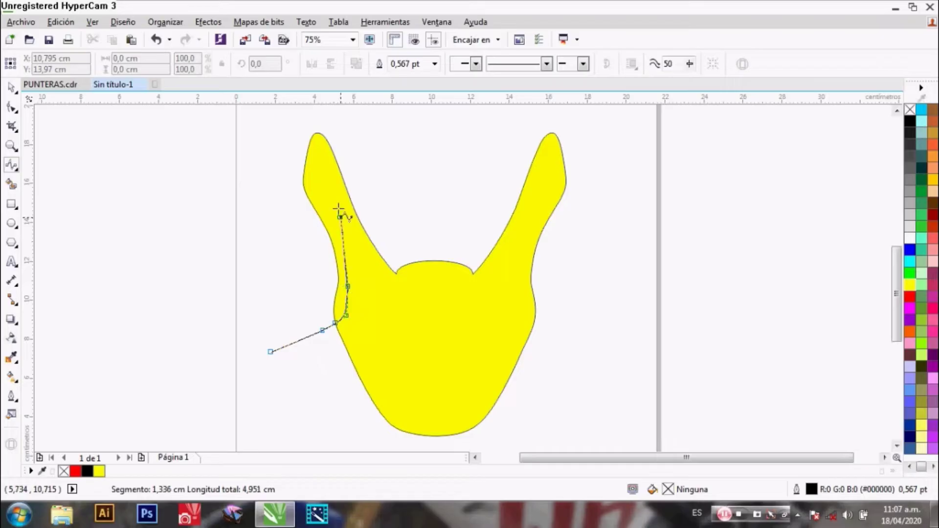
pyautogui.click(323, 160)
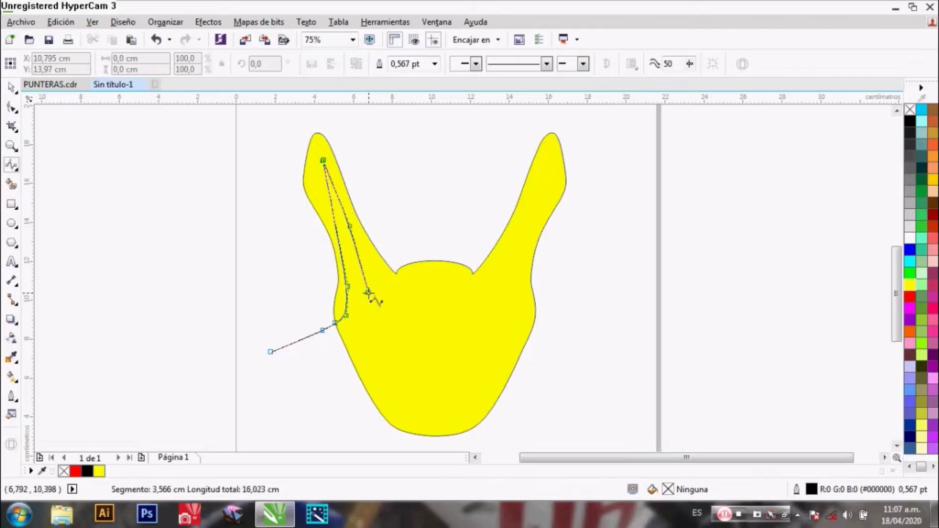
# - Continue the B-Spline from the left horn down through the body, end it below the bottom edge, and deselect it
pyautogui.click(375, 294)
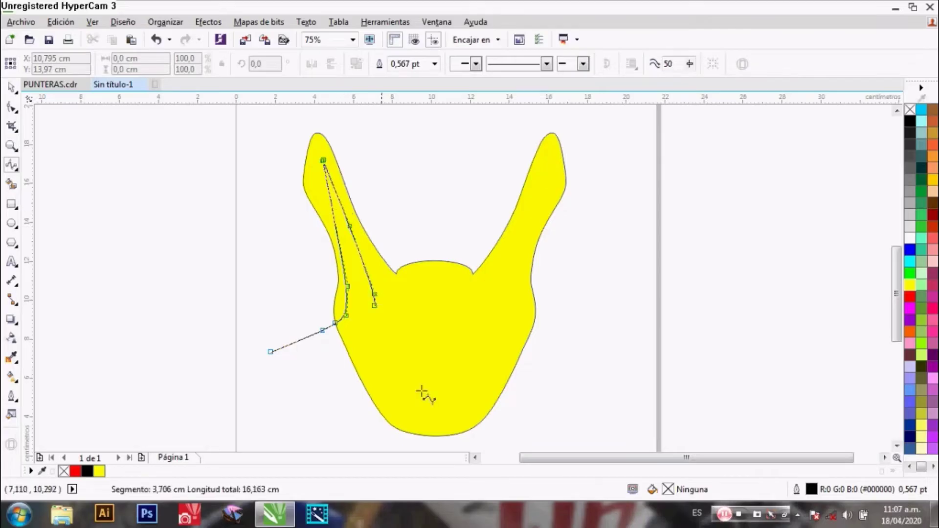
pyautogui.click(387, 358)
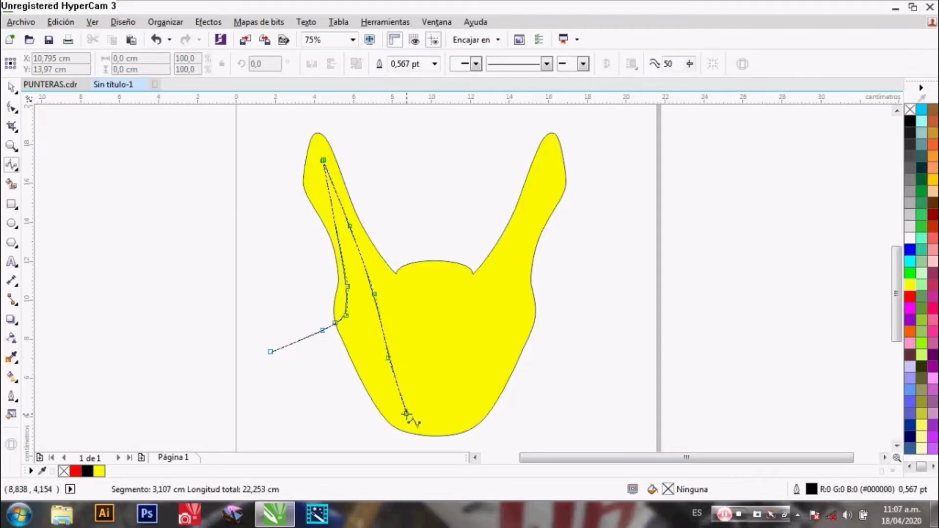
pyautogui.click(404, 413)
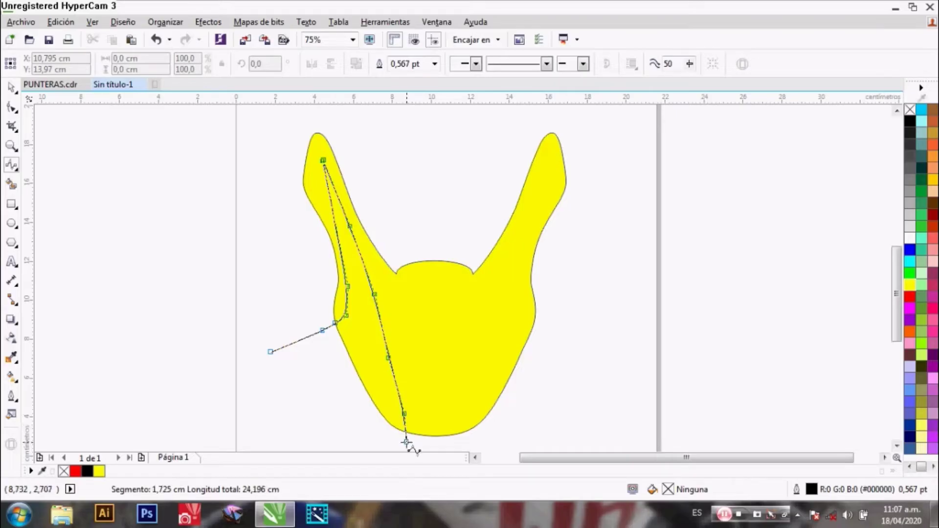
pyautogui.click(406, 441)
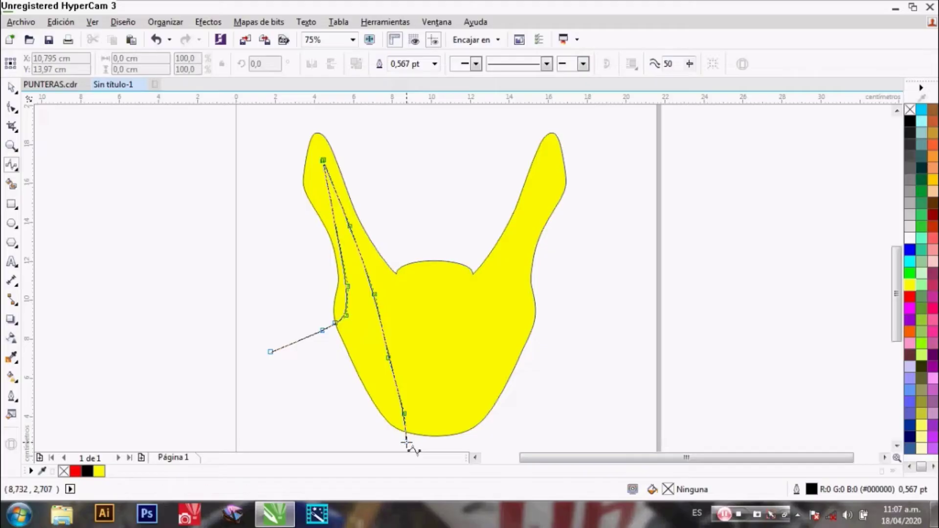
pyautogui.click(405, 442)
pyautogui.scroll(-3, 405, 443)
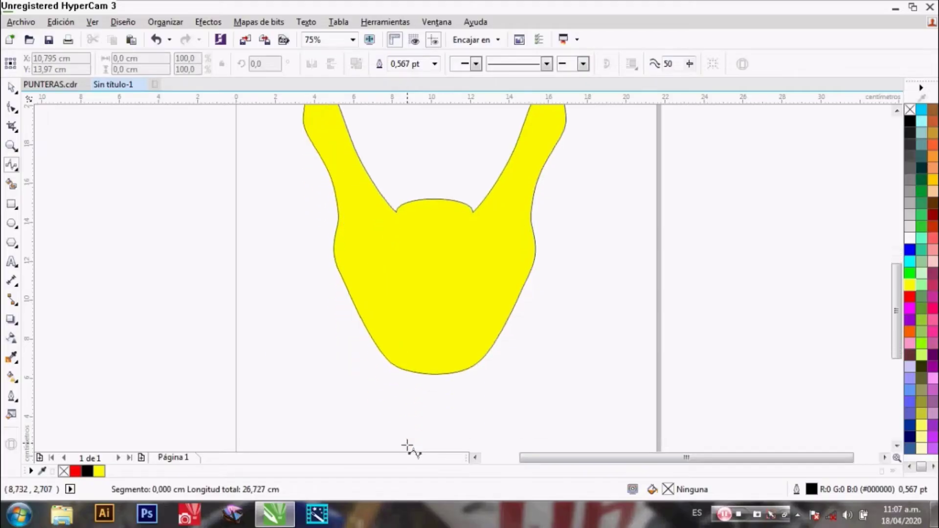
pyautogui.doubleClick(404, 389)
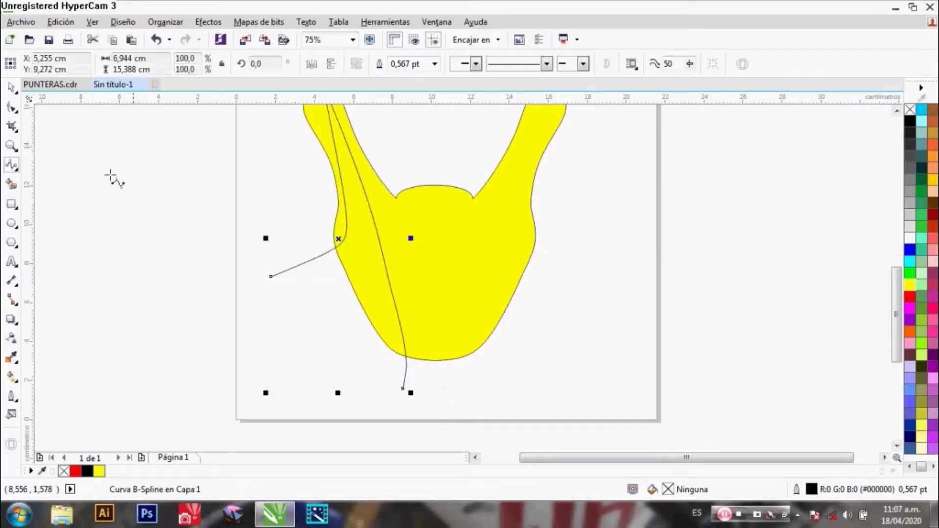
pyautogui.click(12, 89)
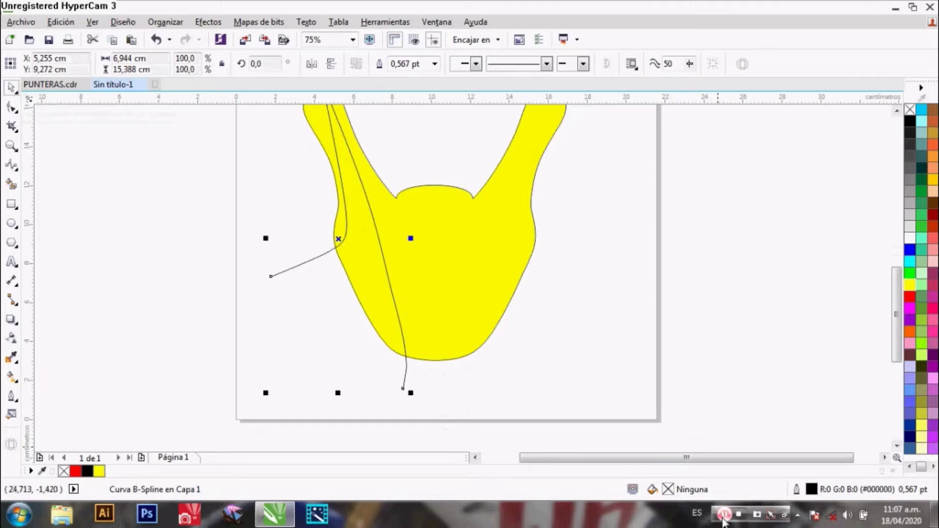
pyautogui.scroll(1, 703, 327)
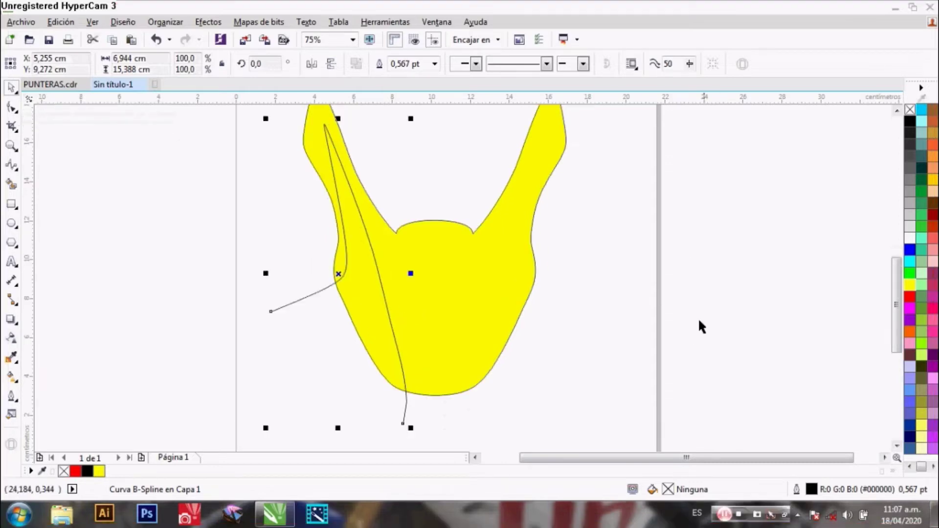
pyautogui.click(665, 194)
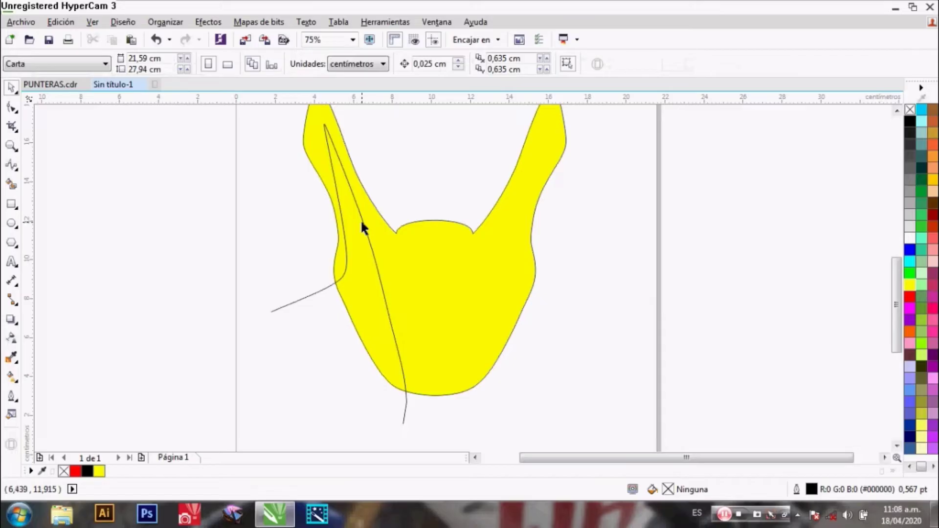
# - Copy the B-Spline curve, mirror the copy horizontally, and position it over the fender's right half to match the left one
pyautogui.click(362, 223)
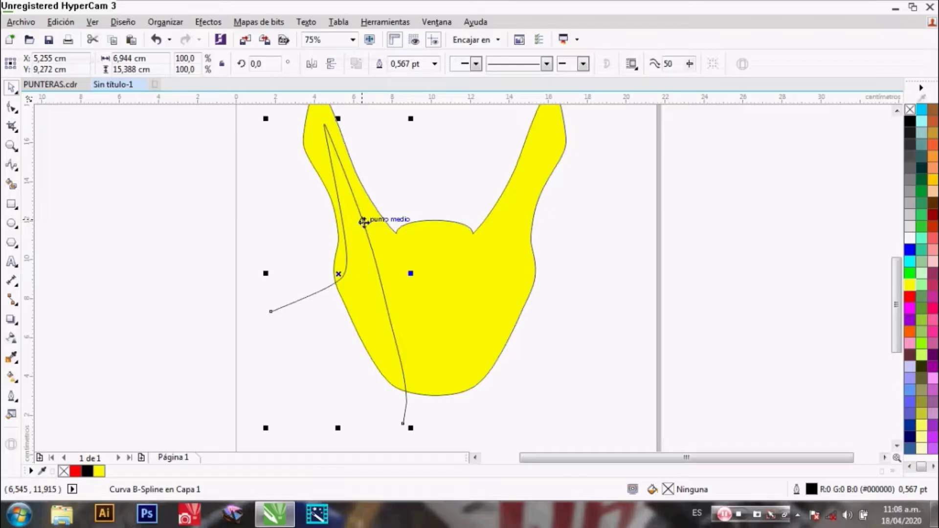
pyautogui.moveTo(364, 221); pyautogui.dragTo(615, 216)
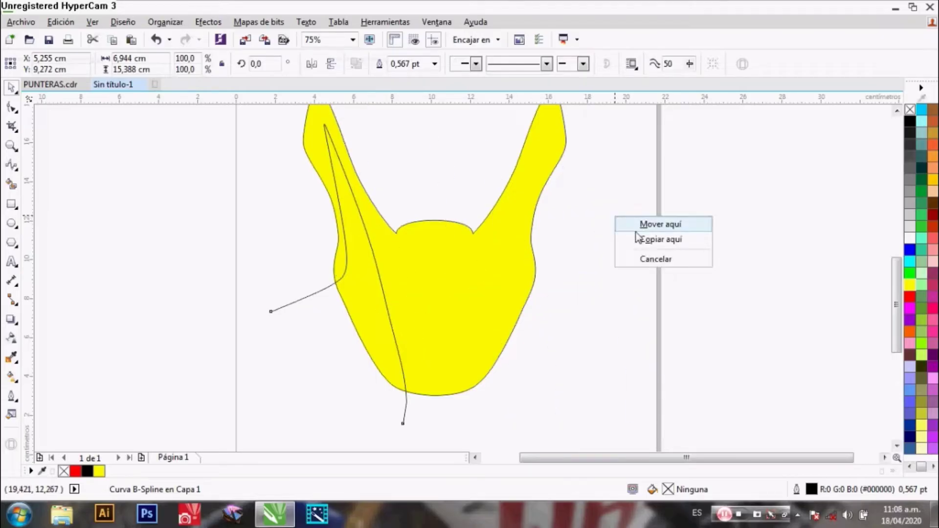
pyautogui.click(640, 240)
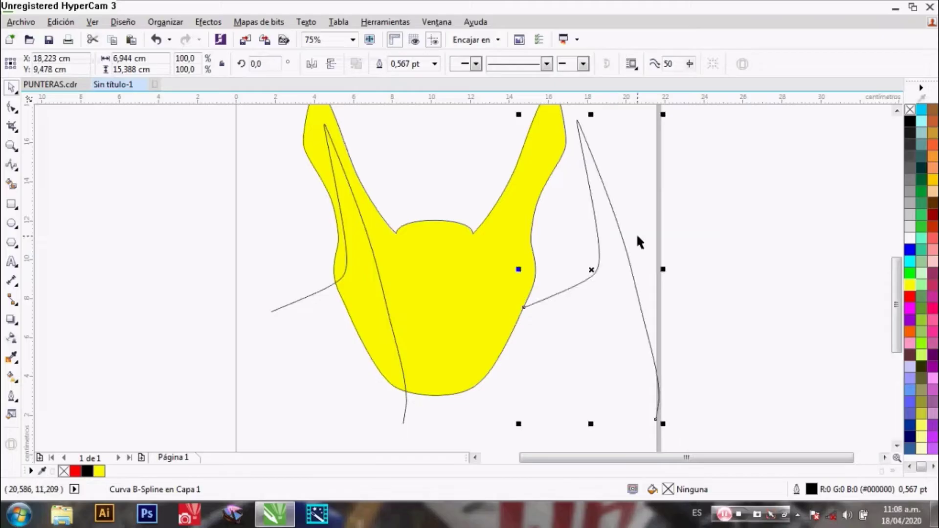
pyautogui.click(311, 65)
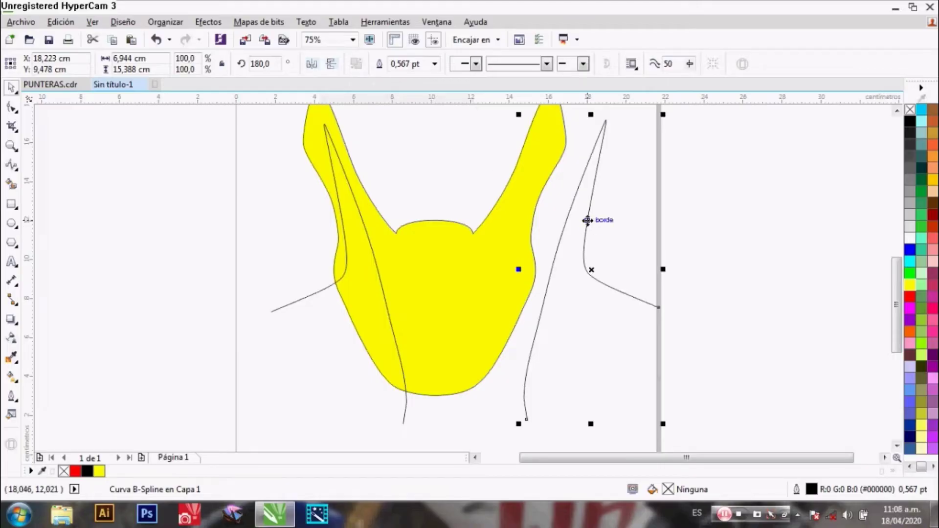
pyautogui.moveTo(589, 224); pyautogui.dragTo(525, 227)
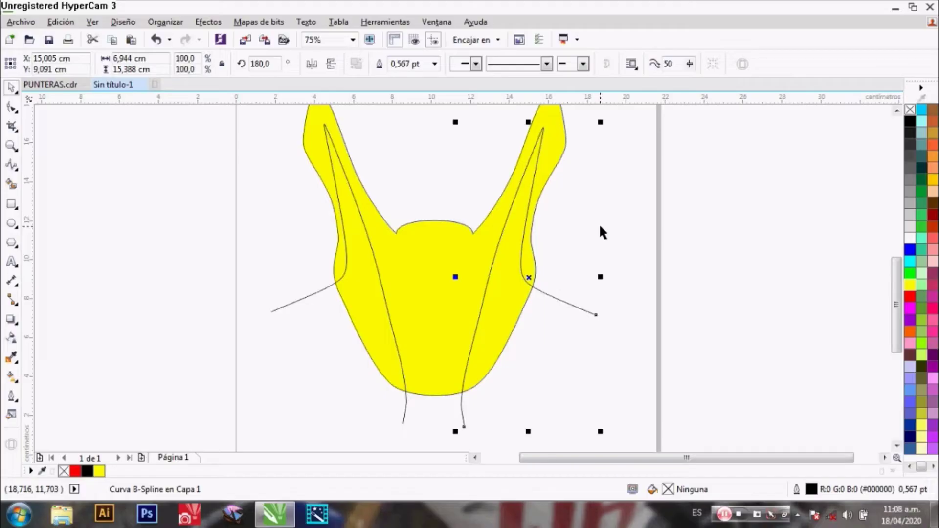
# - Select both B-Spline curves, align them at the same height, and deselect them
pyautogui.click(219, 202)
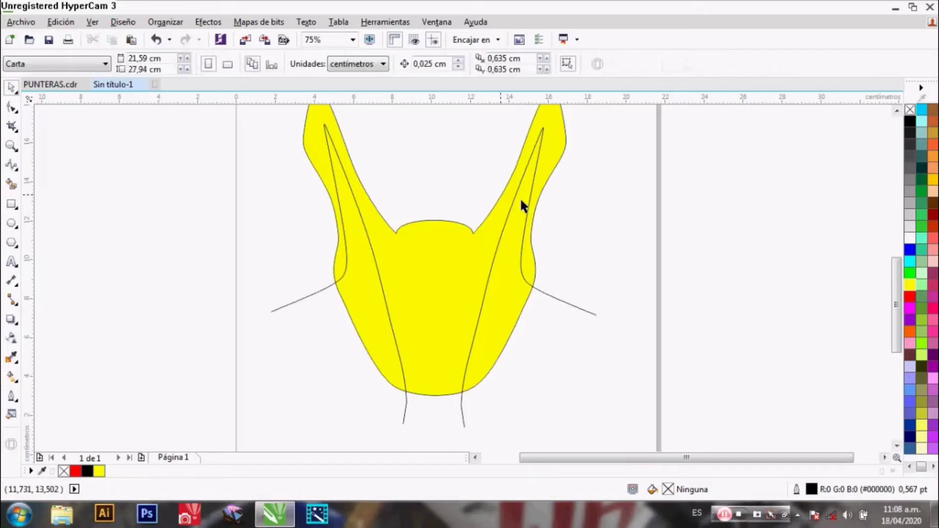
pyautogui.moveTo(230, 112); pyautogui.dragTo(658, 432)
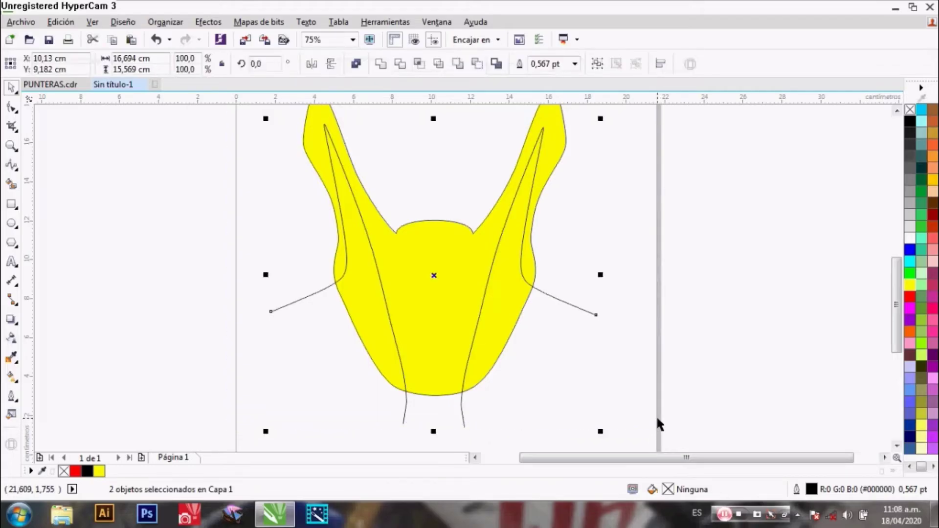
pyautogui.hotkey('ctrl', 'z')
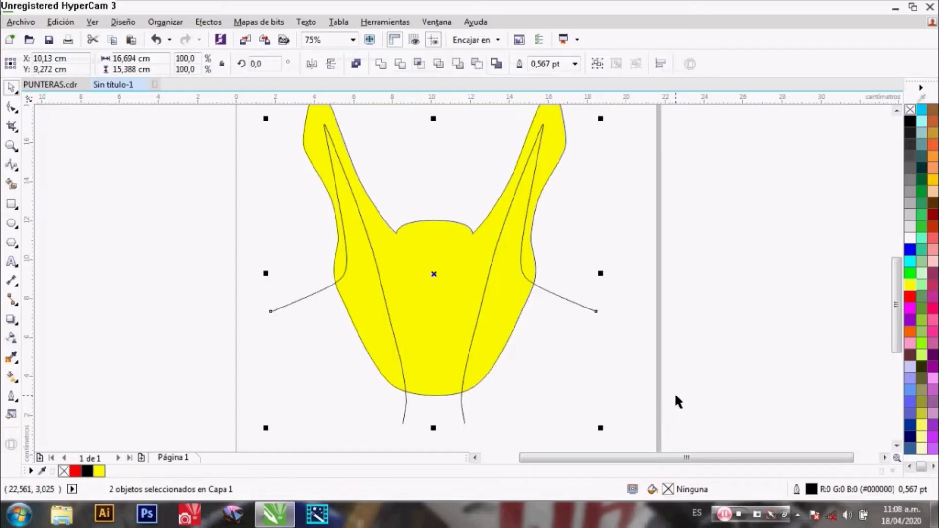
pyautogui.click(676, 396)
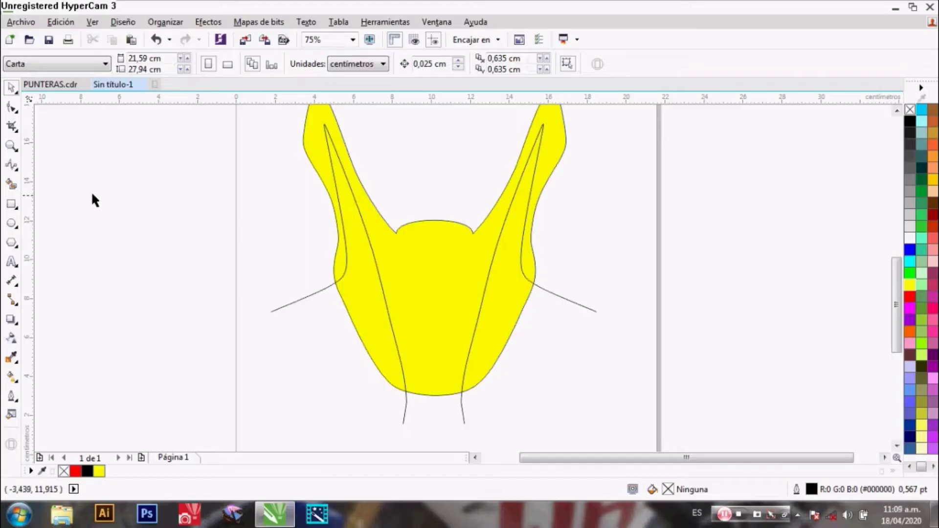
# - Use Smart Fill to create a white, outline-free shape from the fender area surrounding the two side stripes
pyautogui.click(12, 185)
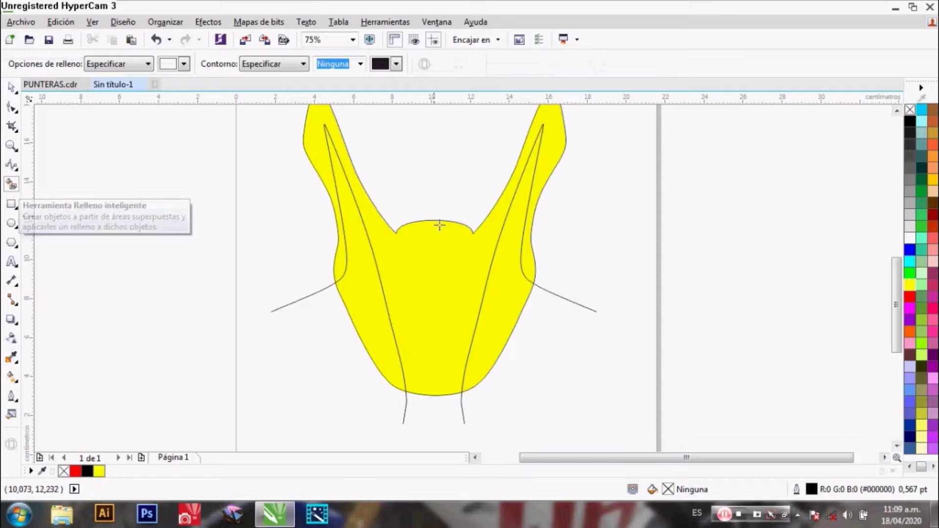
pyautogui.click(423, 275)
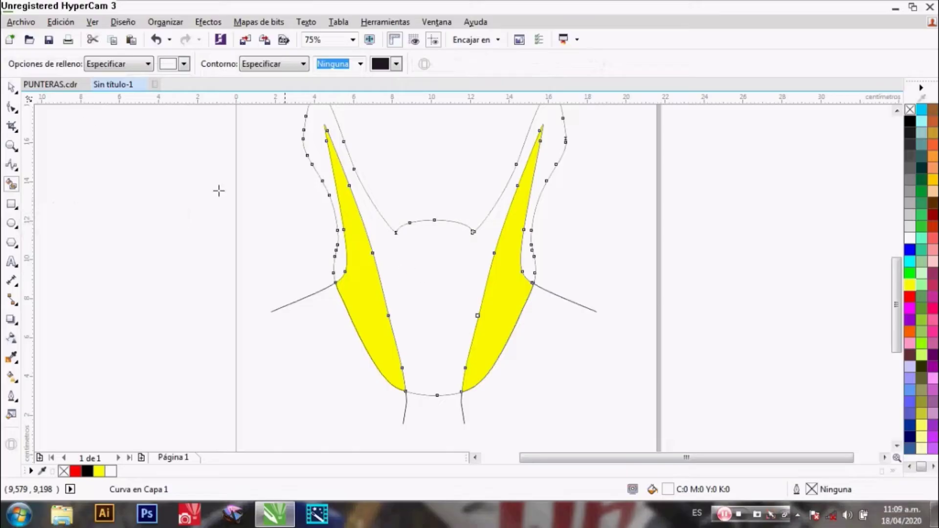
pyautogui.click(12, 88)
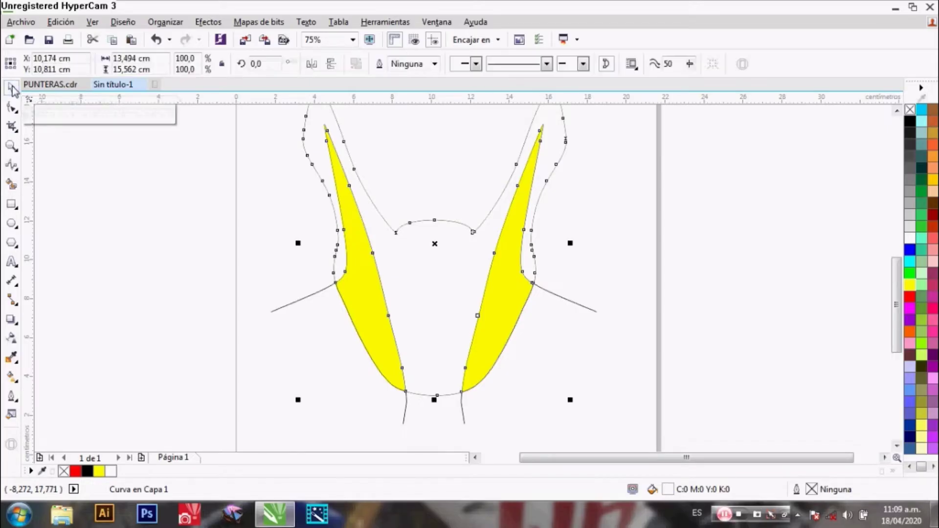
pyautogui.click(265, 213)
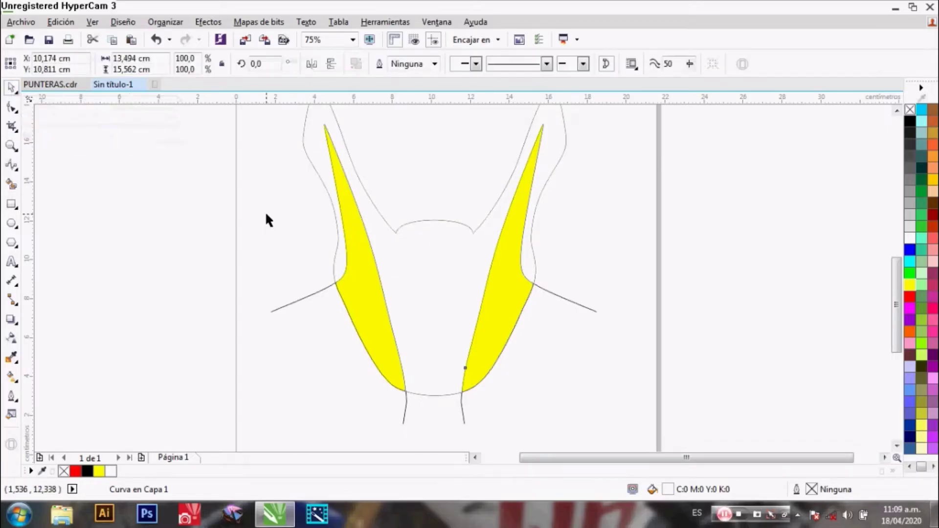
# - Delete the left and right B-Spline guide curves that cross the fender
pyautogui.click(302, 299)
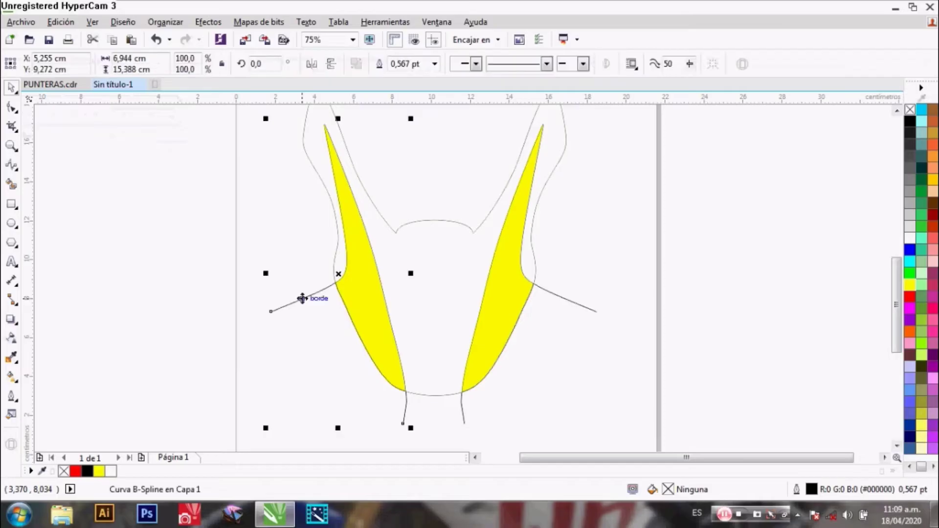
pyautogui.rightClick(302, 298)
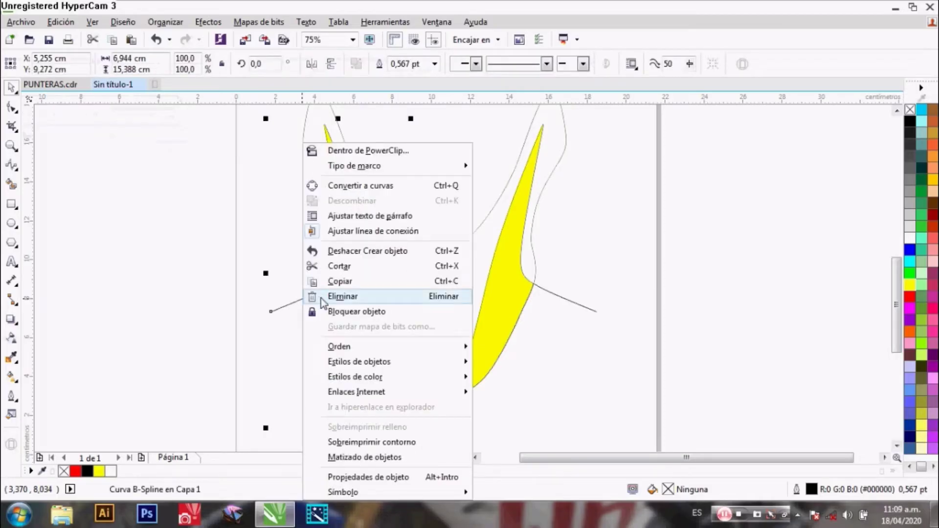
pyautogui.click(323, 298)
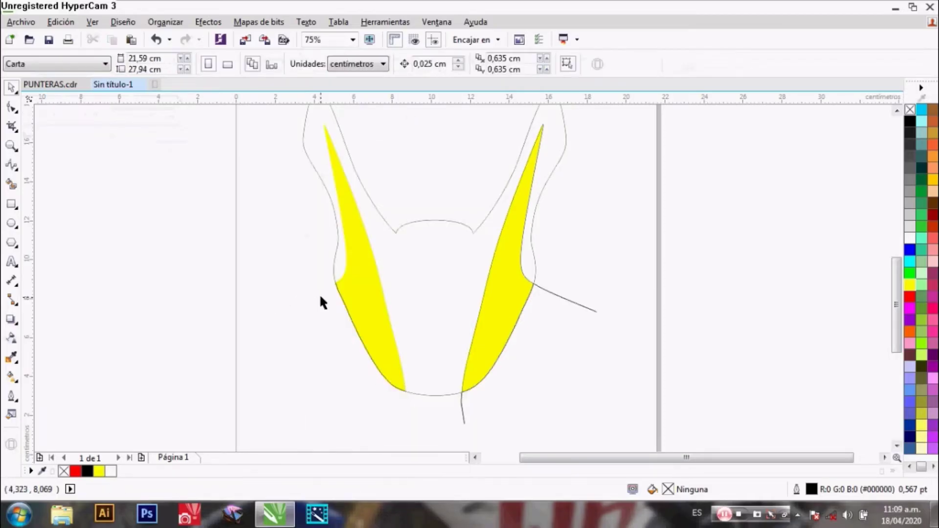
pyautogui.click(573, 304)
pyautogui.rightClick(573, 304)
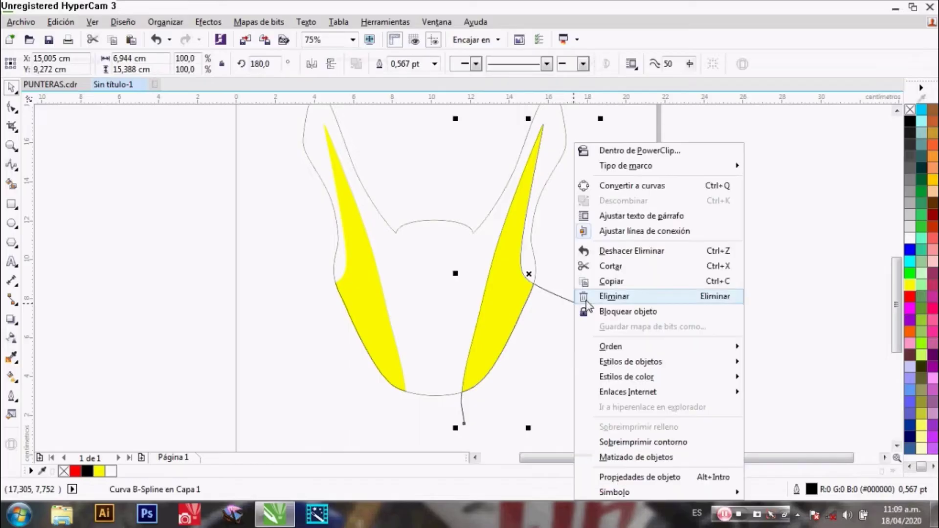
pyautogui.click(588, 304)
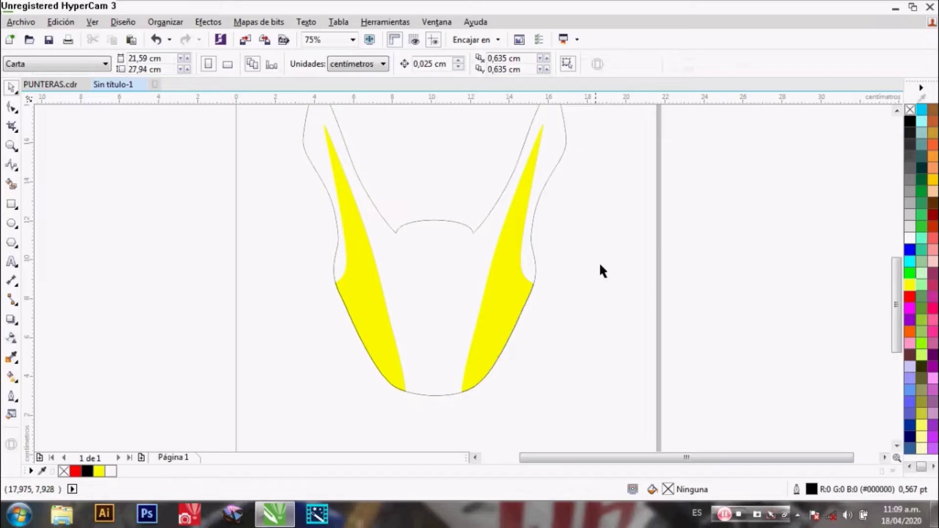
# - Fill the base fender shape black and the outline-free shape around the side stripes red, and deselect
pyautogui.click(504, 313)
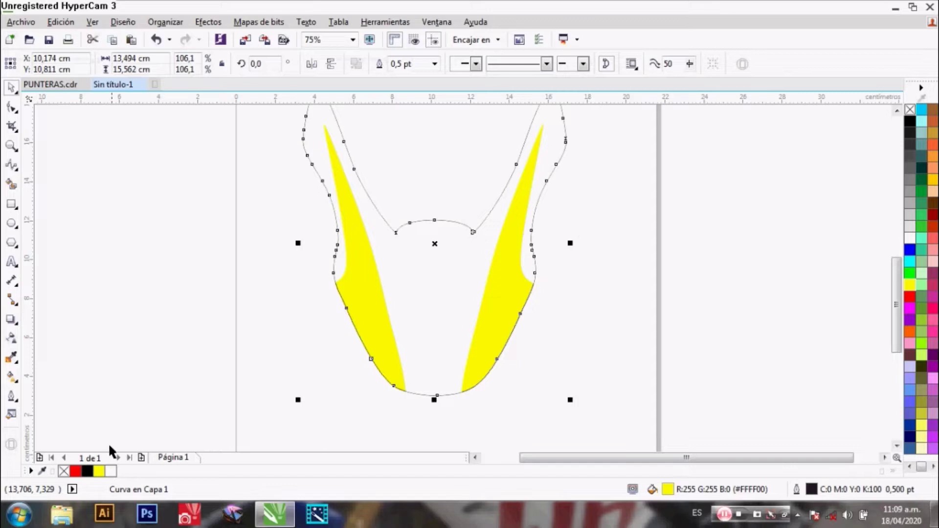
pyautogui.click(87, 472)
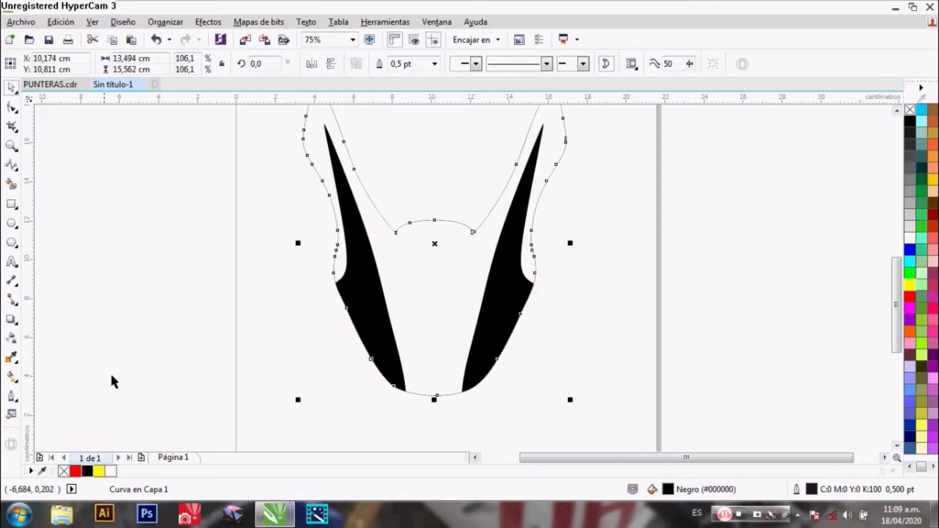
pyautogui.click(149, 289)
pyautogui.click(407, 267)
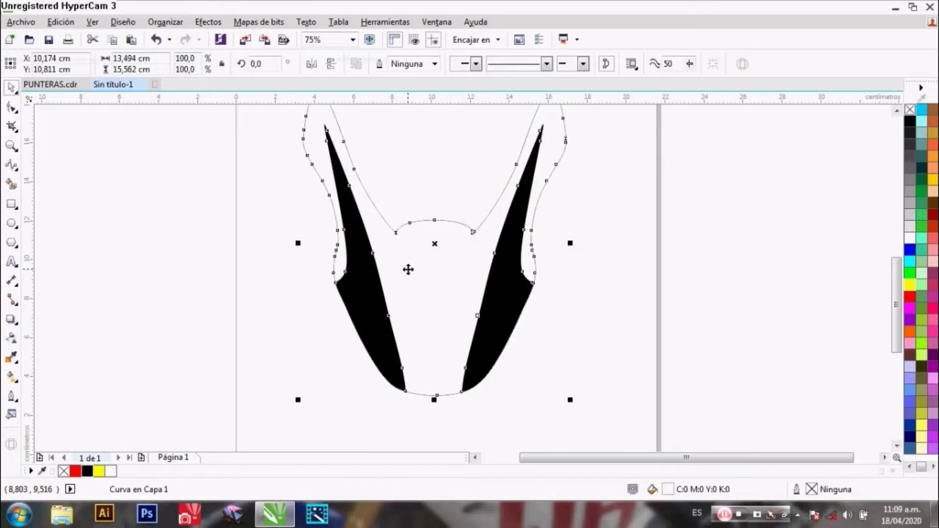
pyautogui.click(75, 471)
pyautogui.click(218, 254)
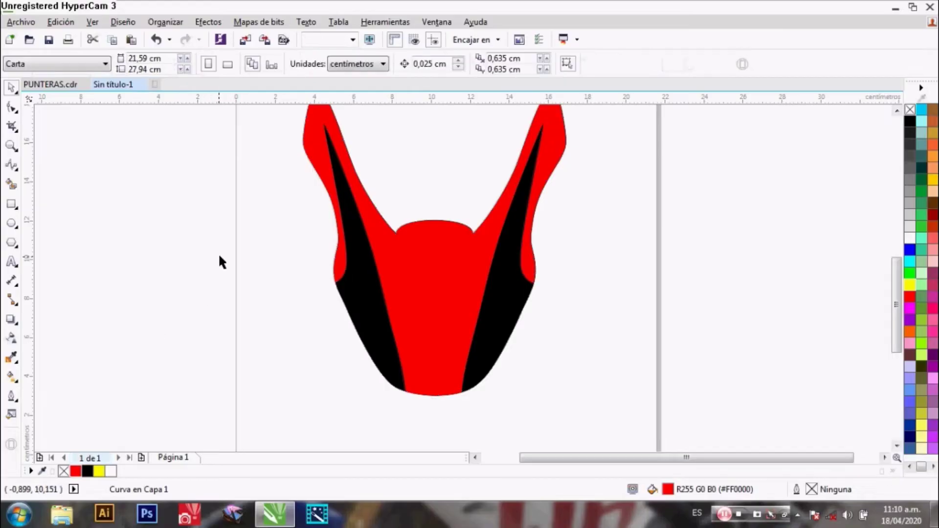
# - Move the red shape off the black fender base, undo the move, and deselect
pyautogui.click(435, 269)
pyautogui.moveTo(434, 269); pyautogui.dragTo(168, 245)
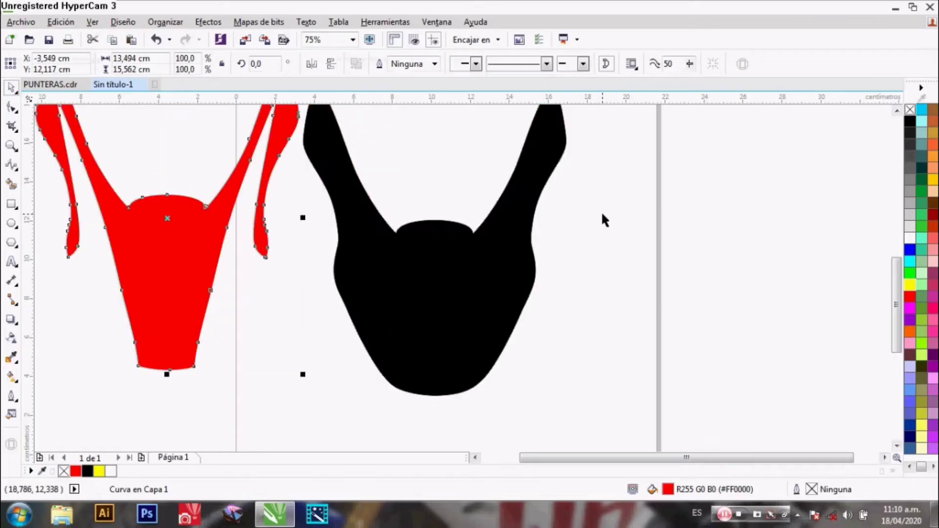
pyautogui.hotkey('ctrl', 'z')
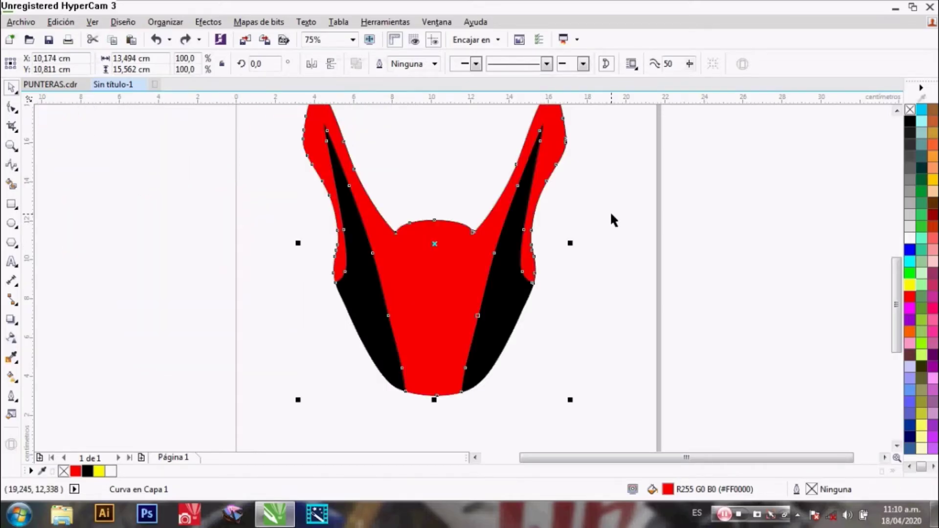
pyautogui.click(612, 209)
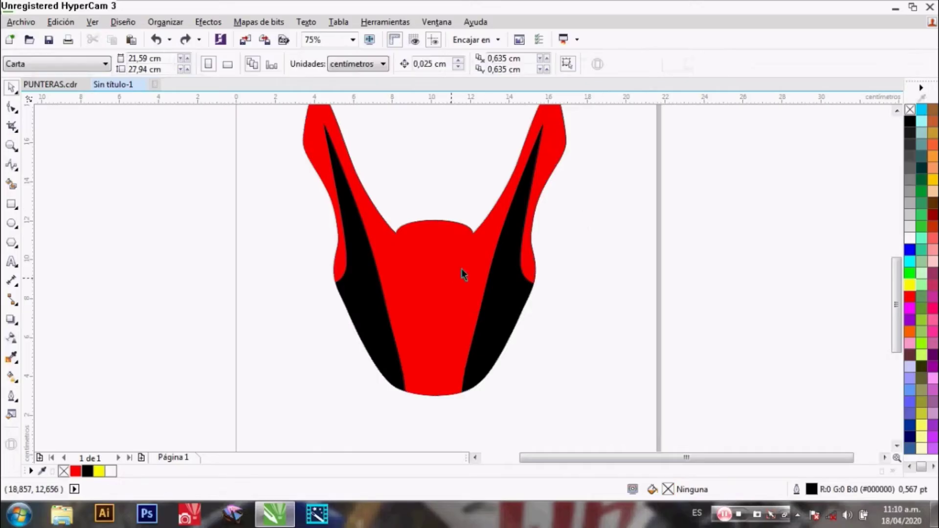
# - Apply a one-step exterior contour to the red fender shape
pyautogui.click(433, 278)
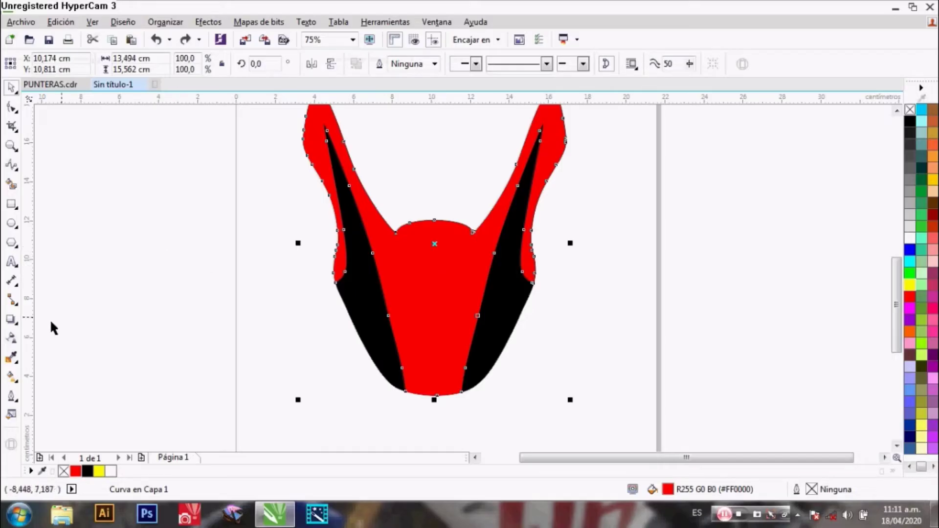
pyautogui.click(18, 325)
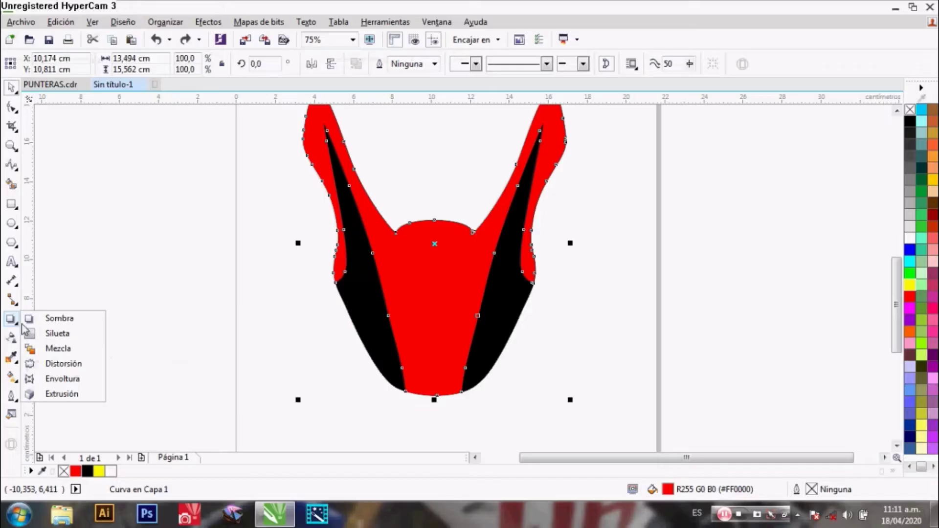
pyautogui.click(55, 333)
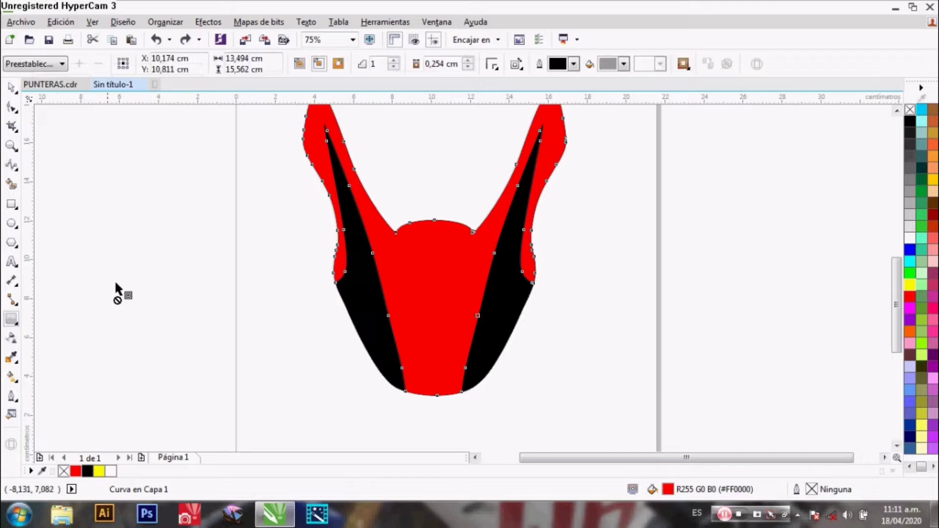
pyautogui.click(339, 64)
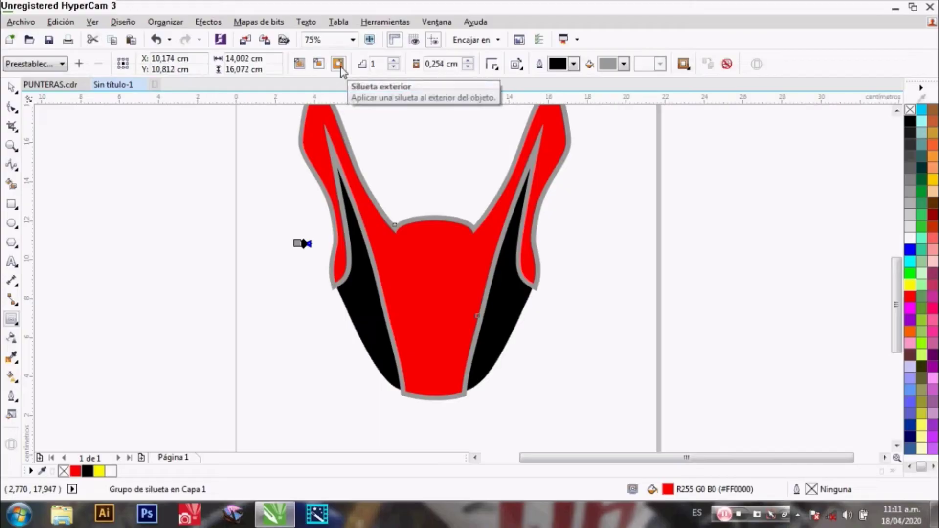
# - Set the red shape's exterior contour offset to 0.198 cm and deselect the contour group
pyautogui.click(469, 68)
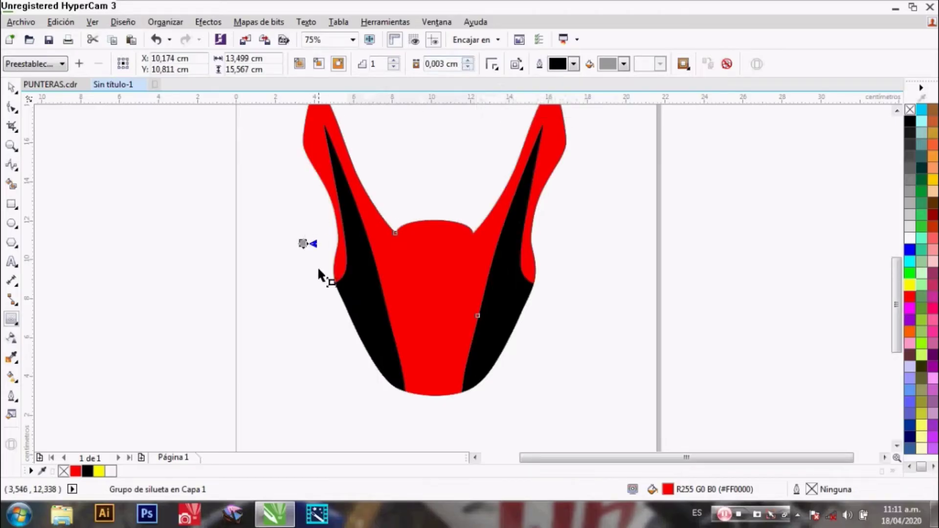
pyautogui.scroll(2, 325, 268)
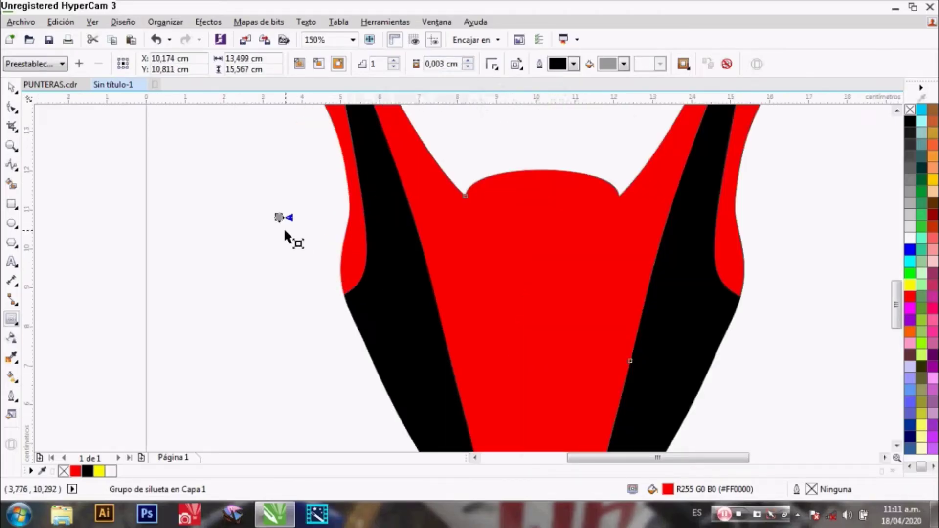
pyautogui.moveTo(279, 217); pyautogui.dragTo(281, 219)
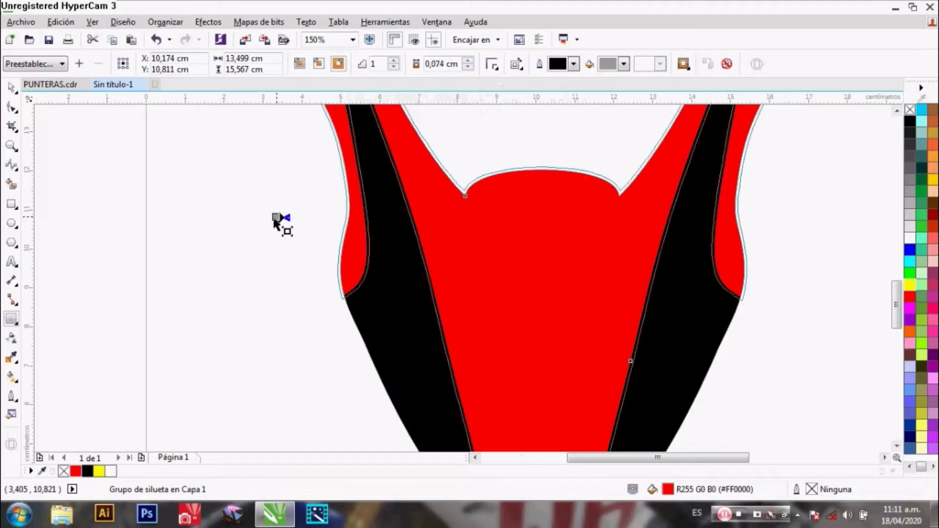
pyautogui.scroll(1, 279, 219)
pyautogui.scroll(-2, 274, 225)
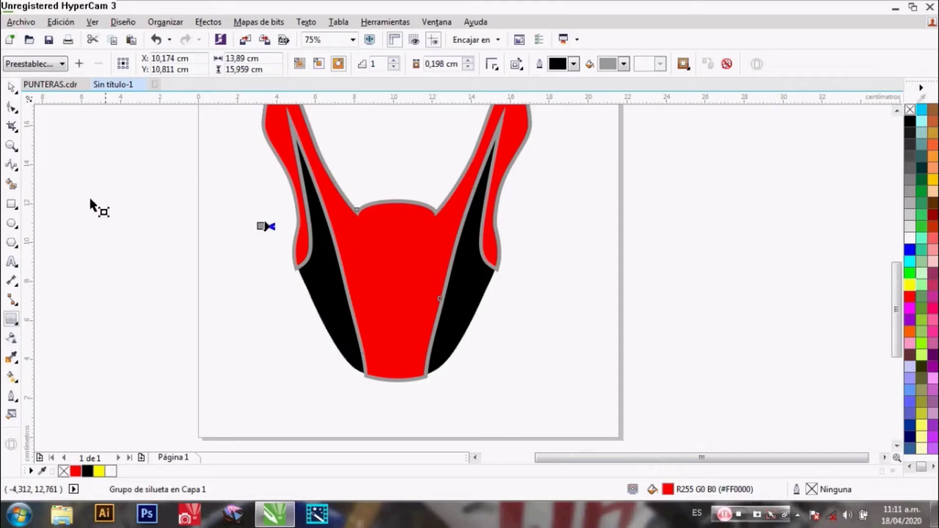
pyautogui.click(10, 92)
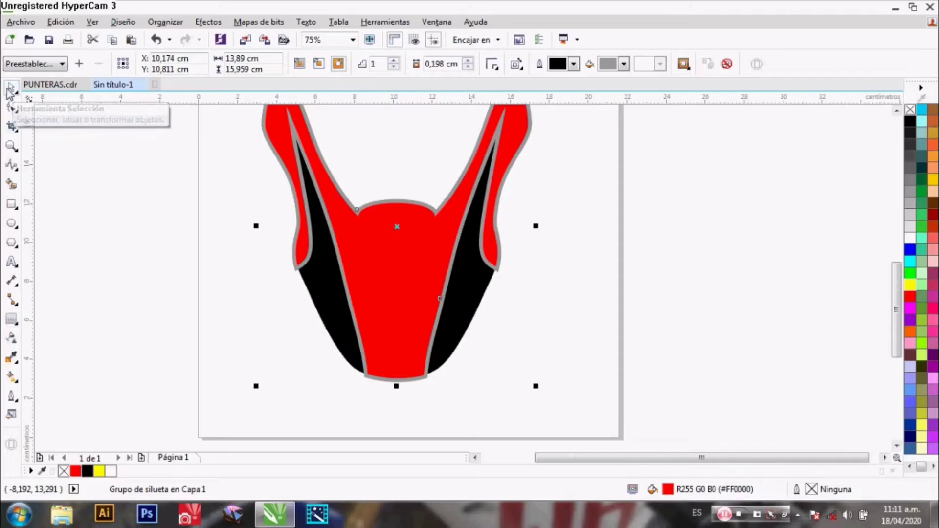
pyautogui.click(151, 196)
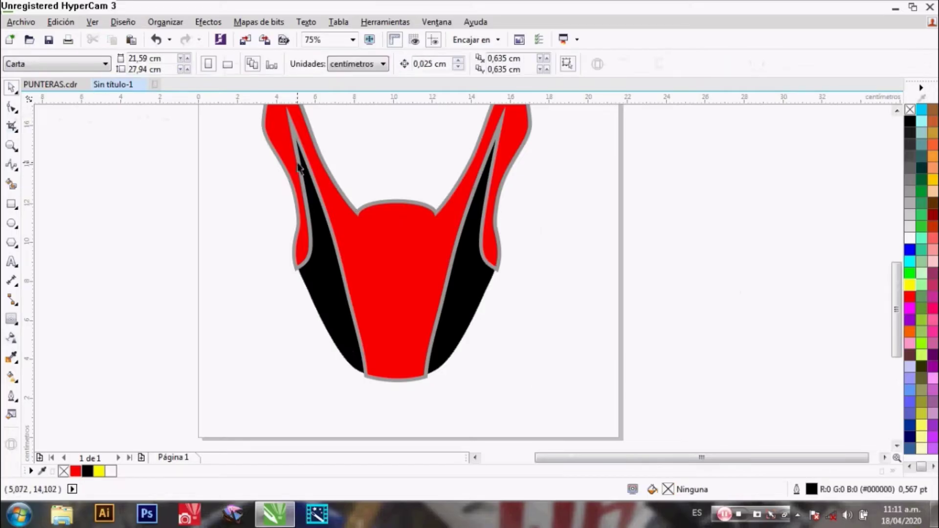
# - Separate the contour group so the grey contour is independent of the red shape, and deselect
pyautogui.scroll(2, 300, 167)
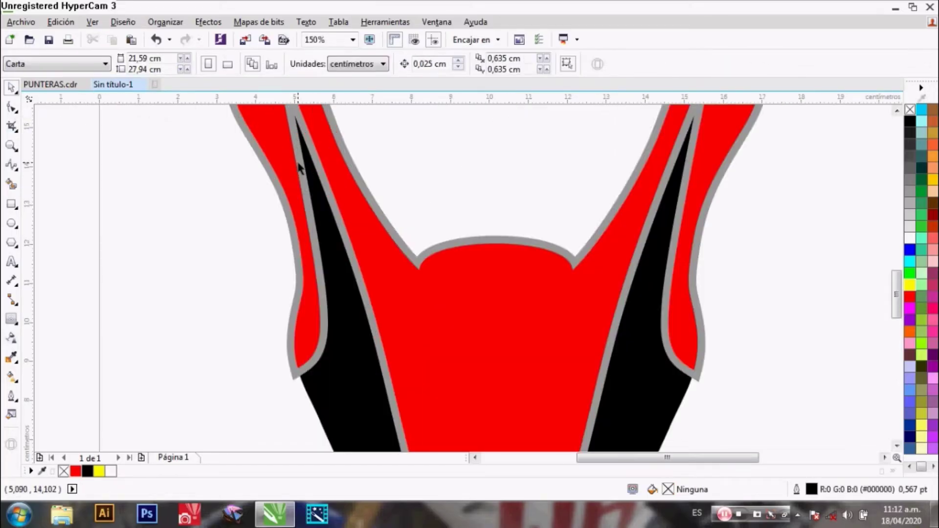
pyautogui.click(300, 166)
pyautogui.rightClick(300, 166)
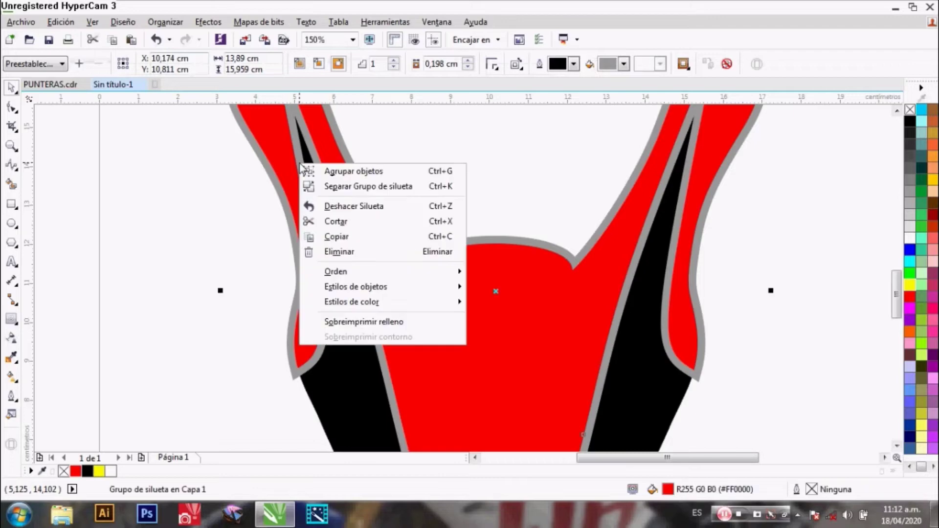
pyautogui.click(312, 187)
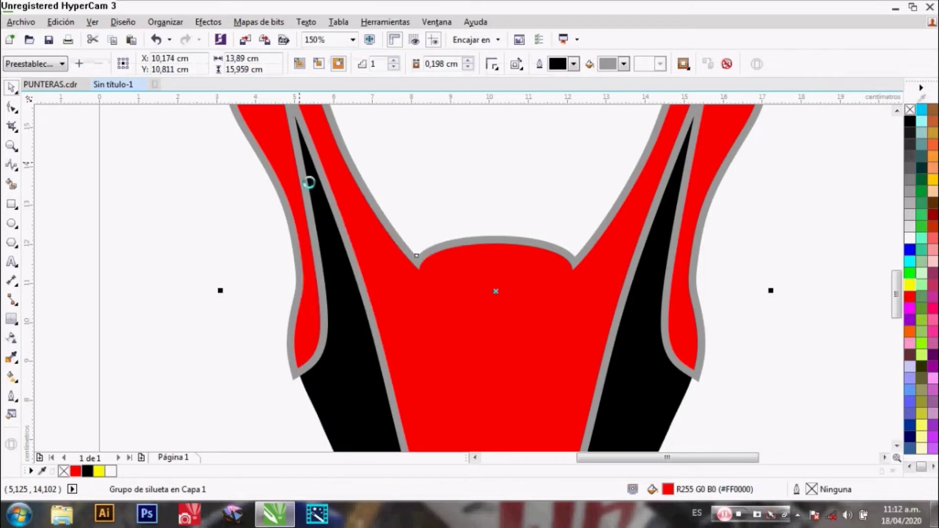
pyautogui.click(226, 204)
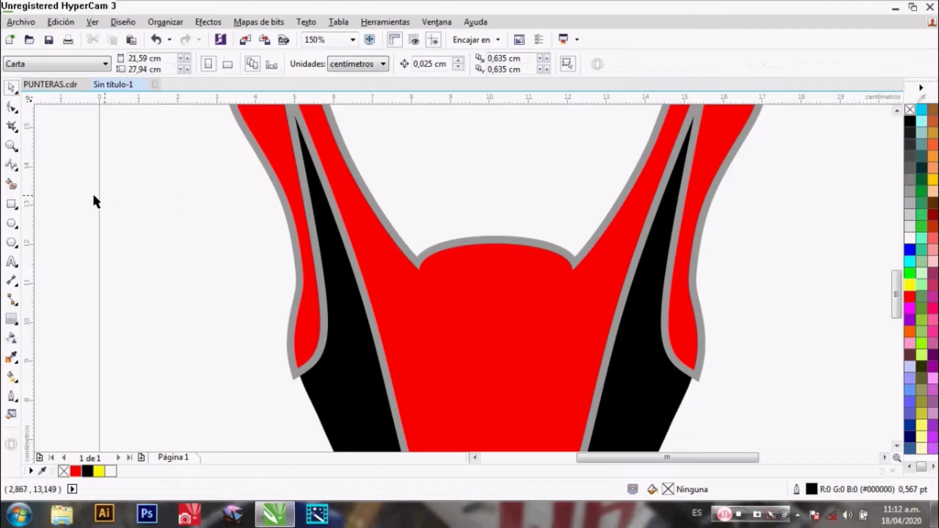
# - Use Smart Fill to create white, outline-free shapes from the black areas of both side stripes inside the grey contour
pyautogui.click(11, 186)
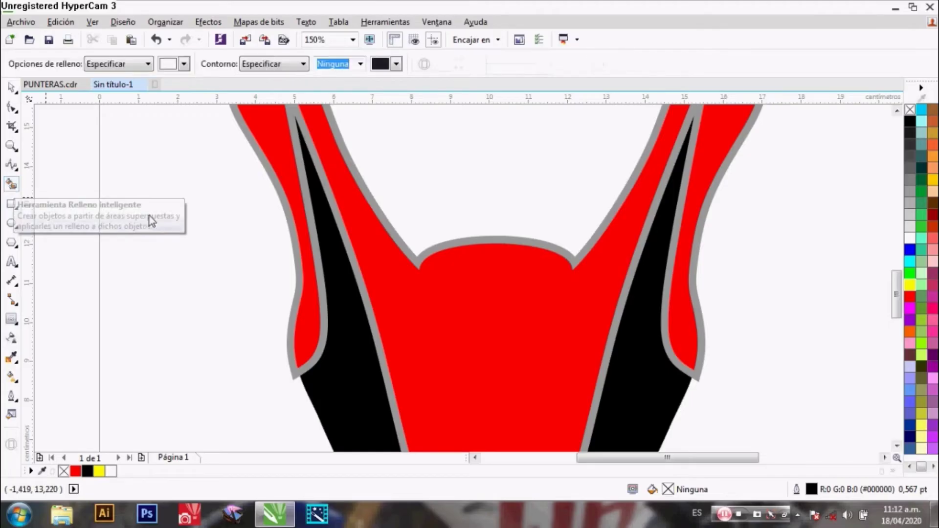
pyautogui.click(346, 344)
pyautogui.click(646, 371)
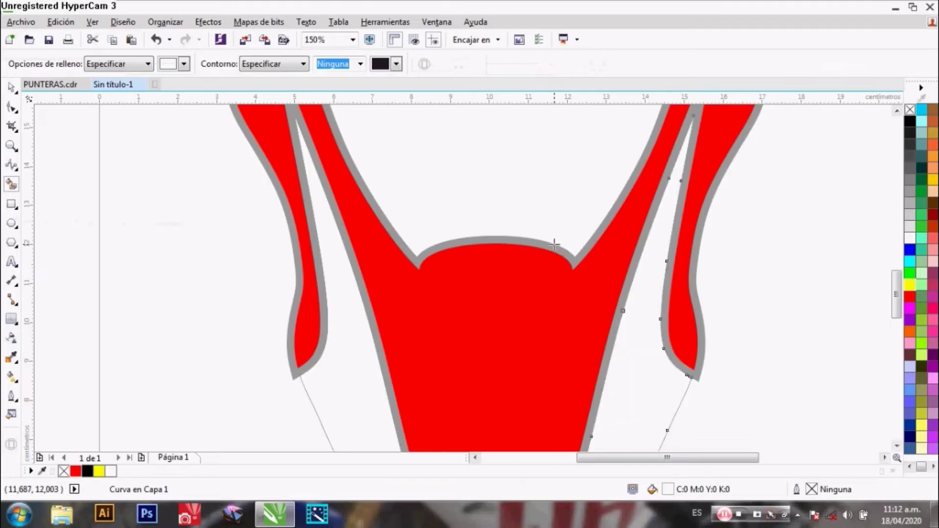
pyautogui.scroll(-3, 554, 244)
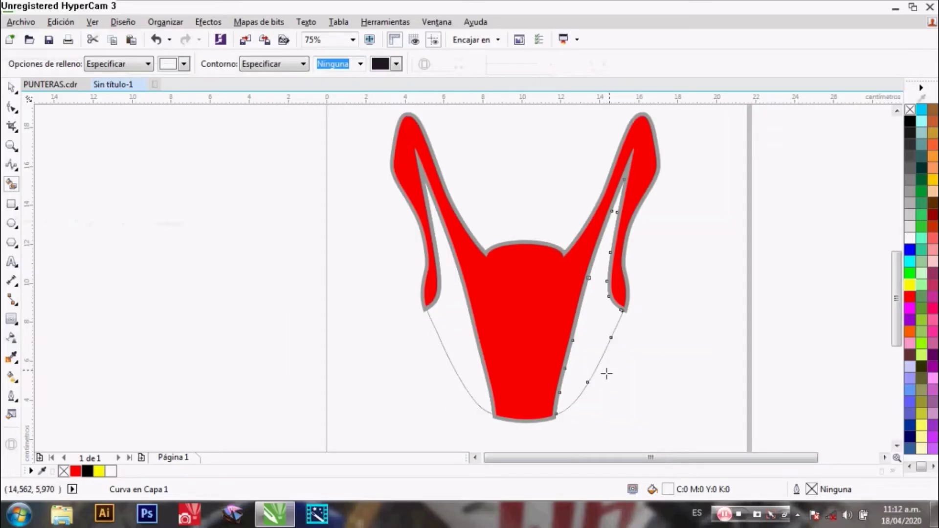
pyautogui.scroll(2, 607, 373)
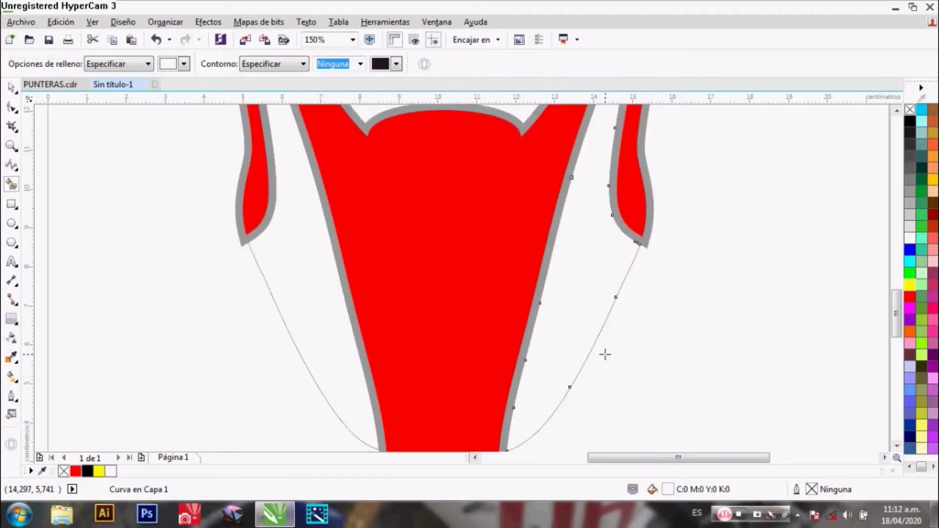
pyautogui.press('space')
# - Delete the grey contour shape around the red fender area
pyautogui.scroll(-2, 529, 175)
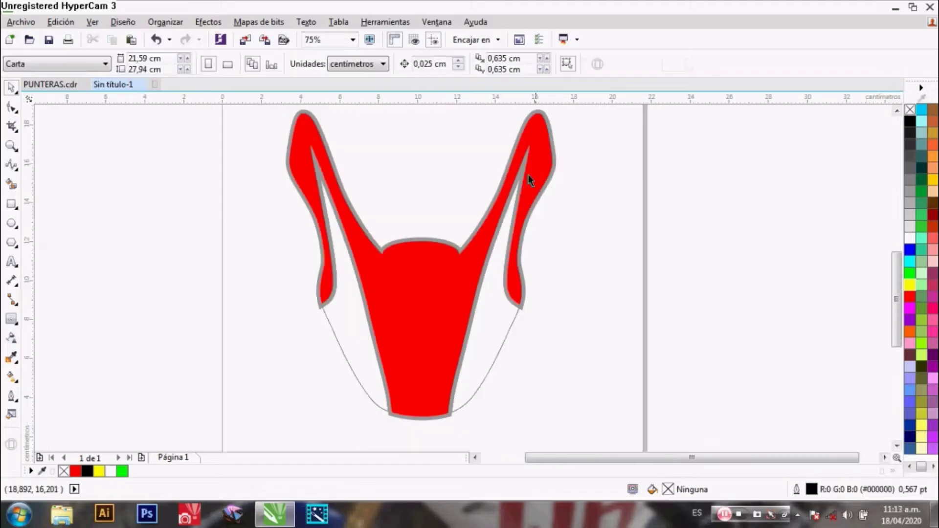
pyautogui.click(538, 112)
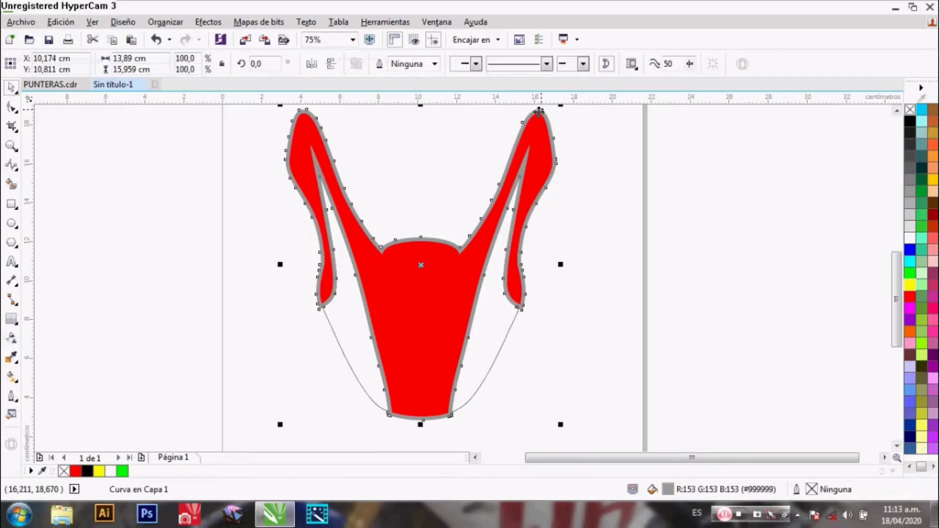
pyautogui.rightClick(538, 112)
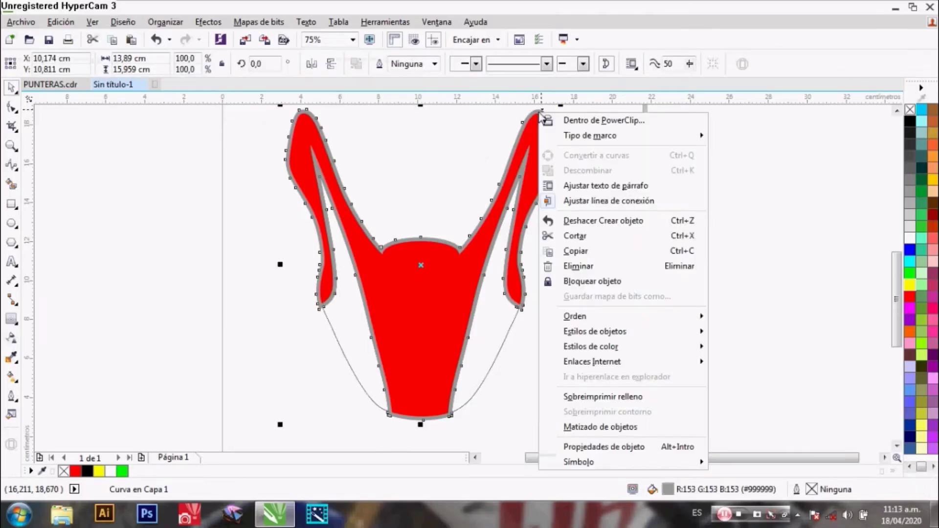
pyautogui.click(605, 269)
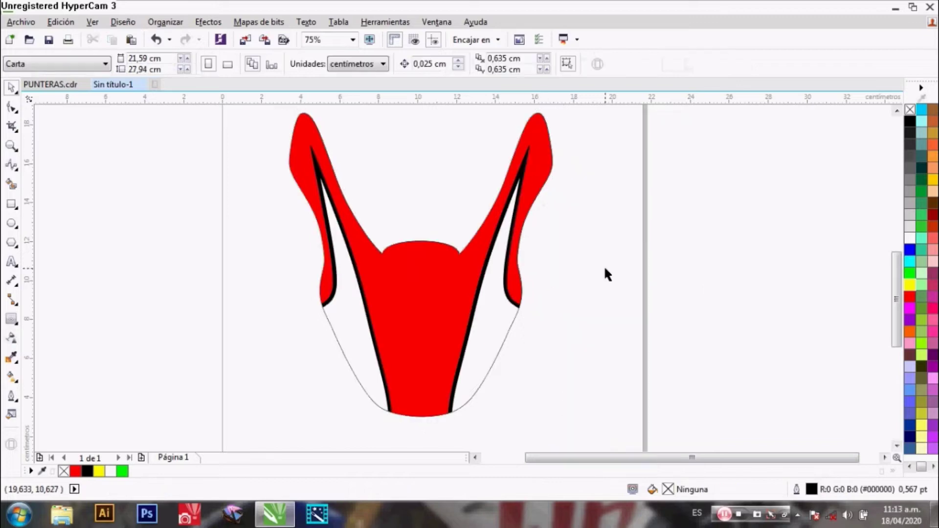
# - Fill the white stripe shapes on both sides of the fender with yellow (#FFFF00) and deselect
pyautogui.click(492, 348)
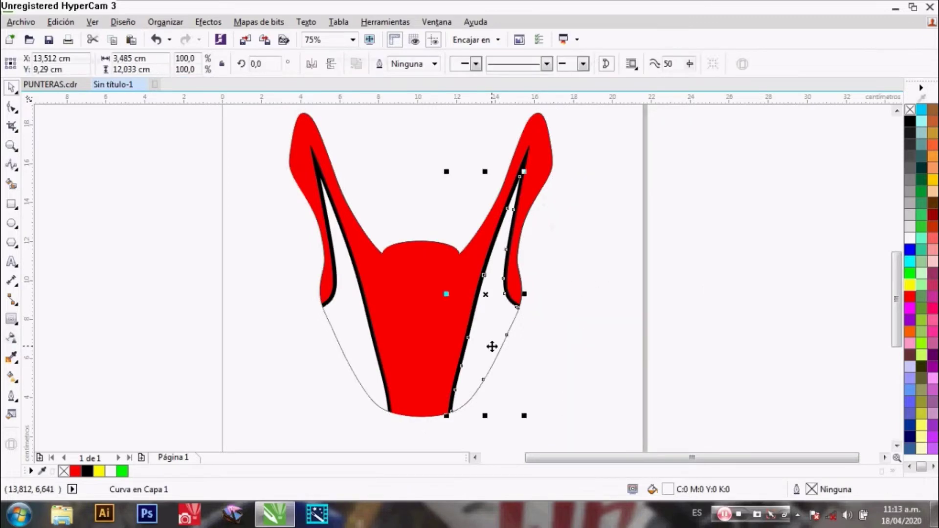
pyautogui.click(342, 346)
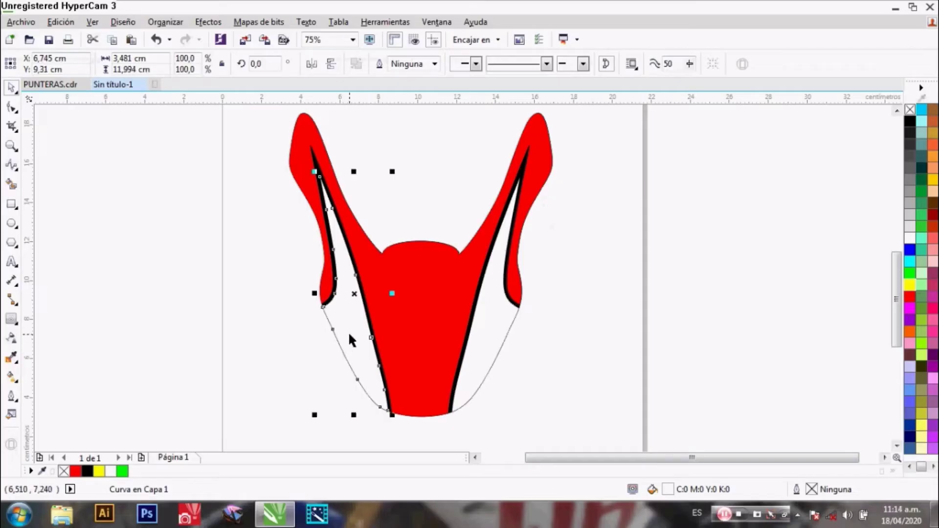
pyautogui.click(642, 270)
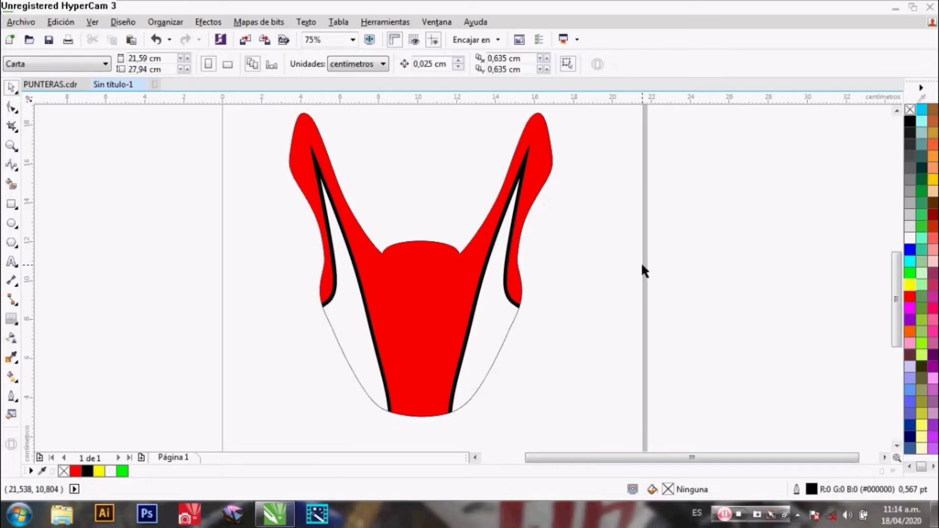
pyautogui.click(484, 318)
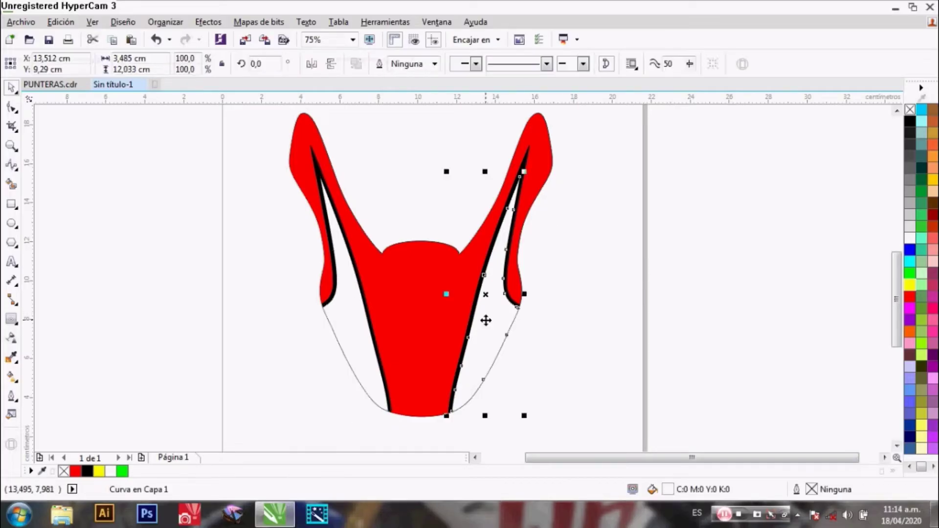
pyautogui.click(911, 288)
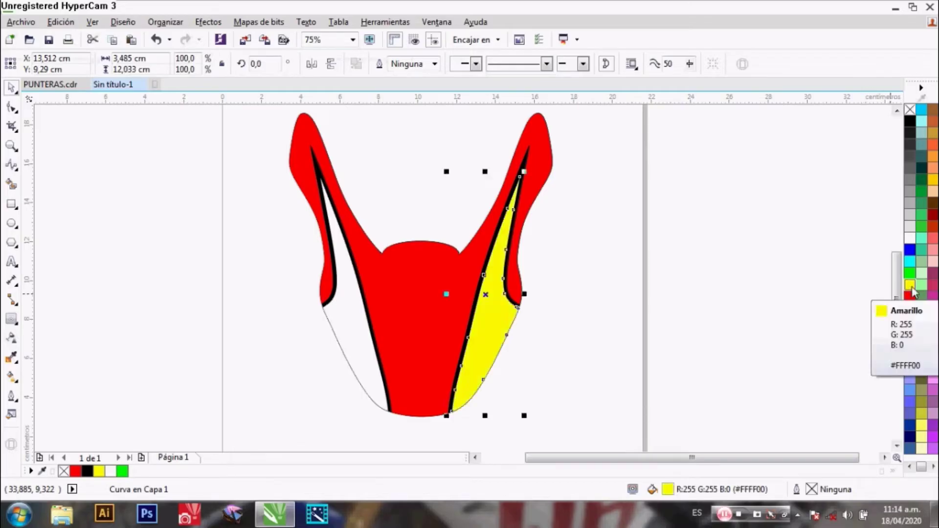
pyautogui.click(357, 296)
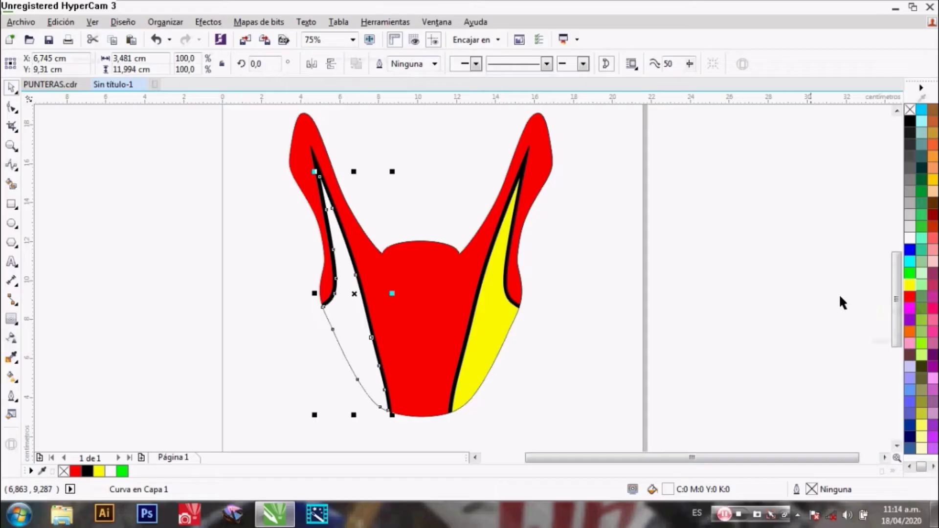
pyautogui.click(910, 285)
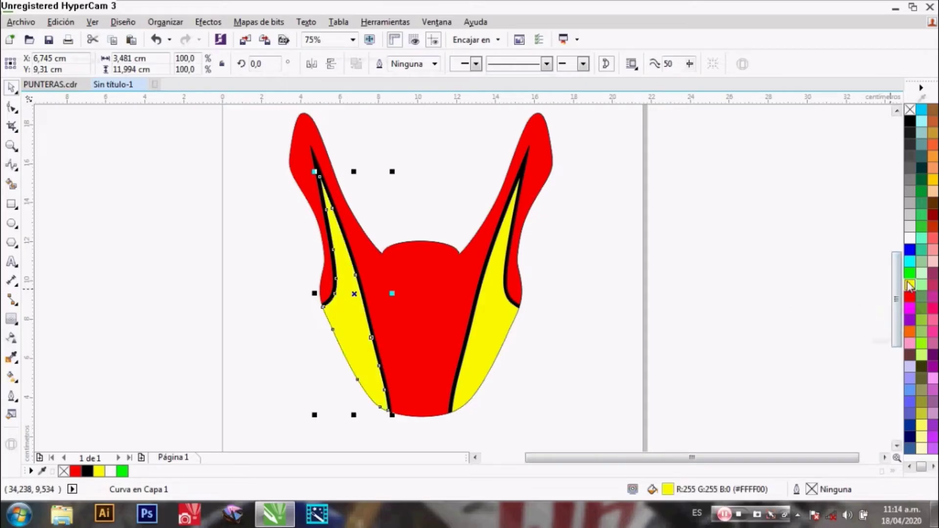
pyautogui.click(574, 255)
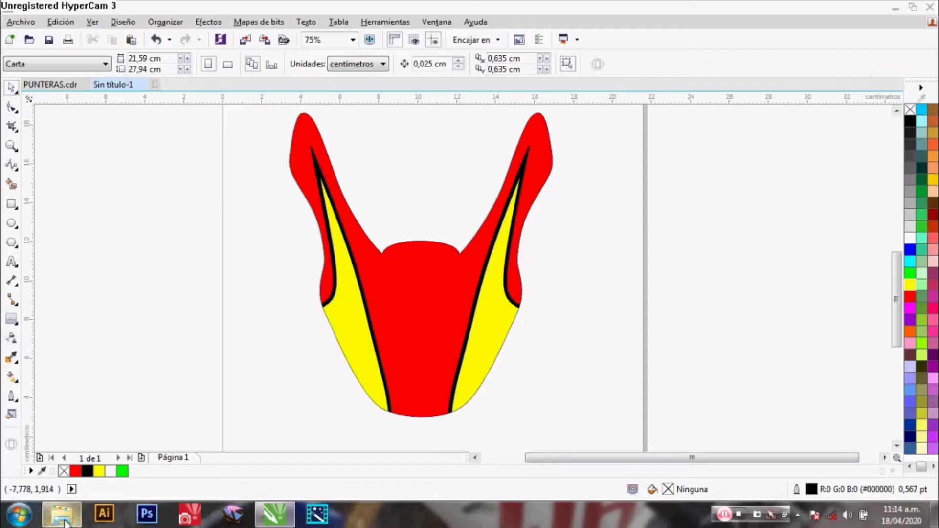
# - Switch to Windows Explorer and import the imagen1 picture from the desktop's punteras folder into the CorelDRAW drawing
pyautogui.click(63, 520)
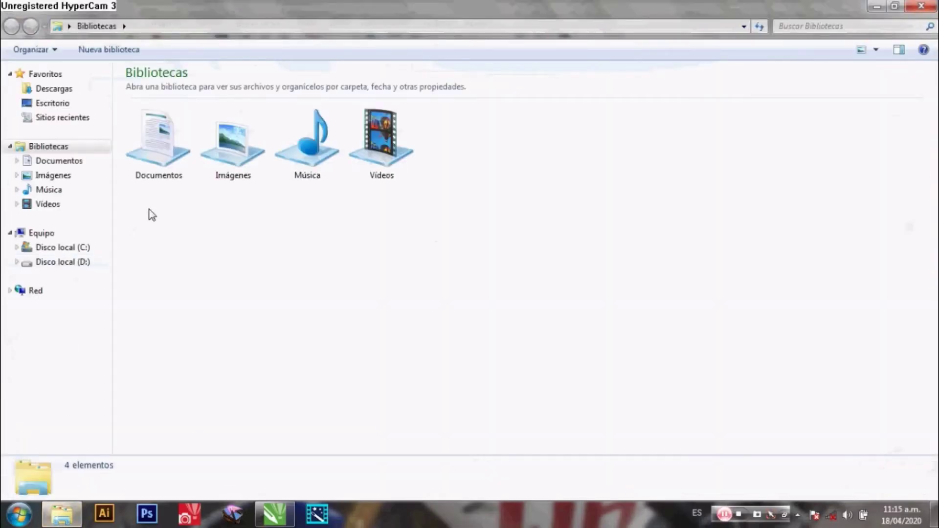
pyautogui.click(62, 104)
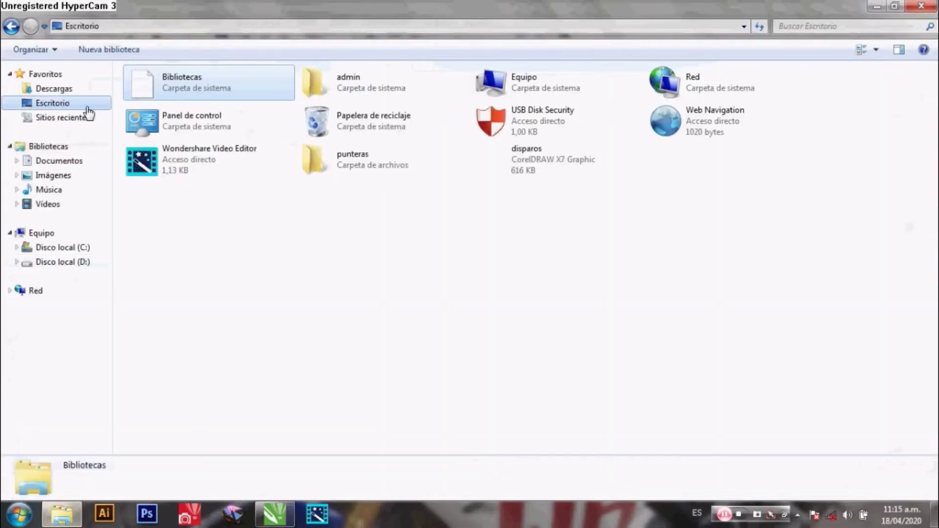
pyautogui.doubleClick(394, 171)
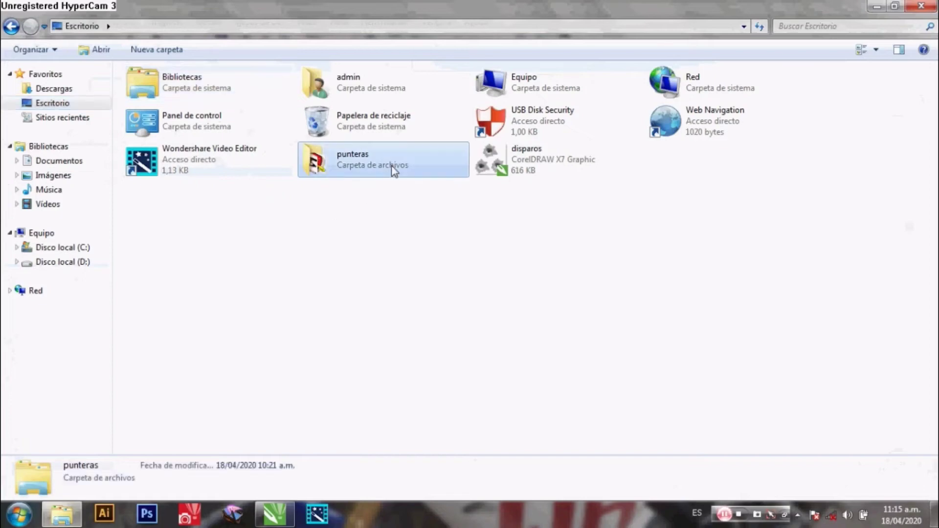
pyautogui.click(252, 137)
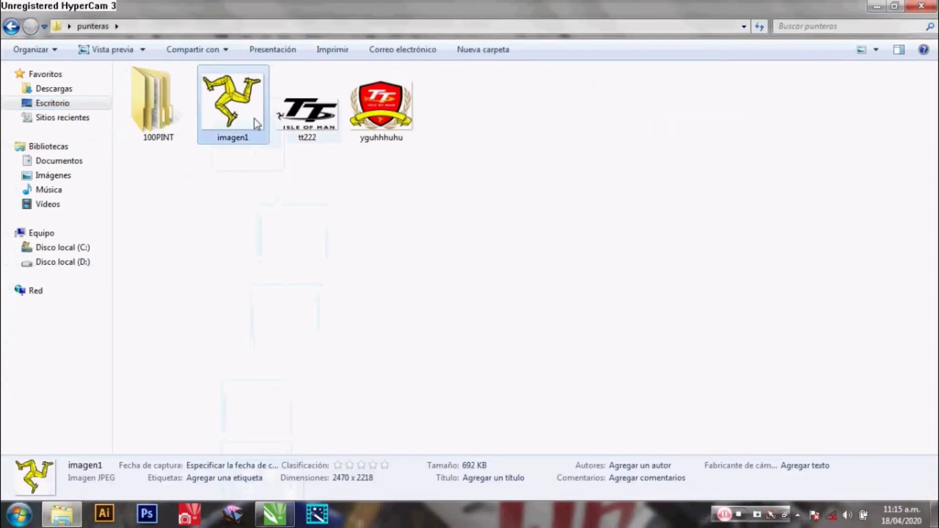
pyautogui.moveTo(254, 115); pyautogui.dragTo(251, 246)
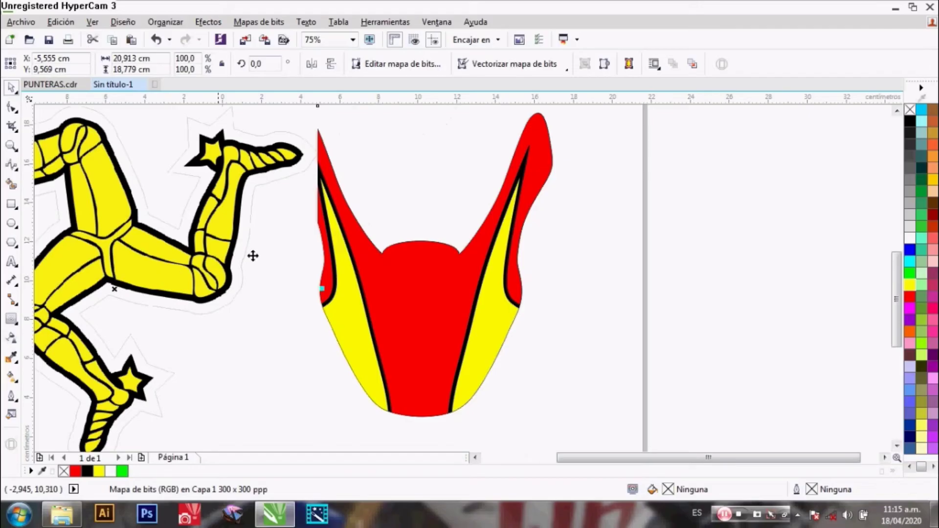
# - Outline-trace the three-legged emblem bitmap as a detailed logo with the default settings, accepting the bitmap size reduction
pyautogui.scroll(-1, 251, 254)
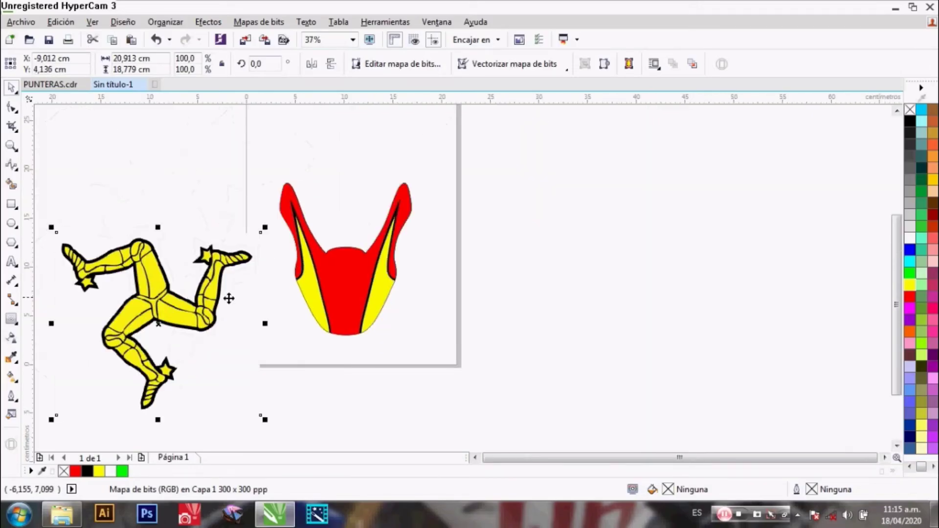
pyautogui.click(523, 70)
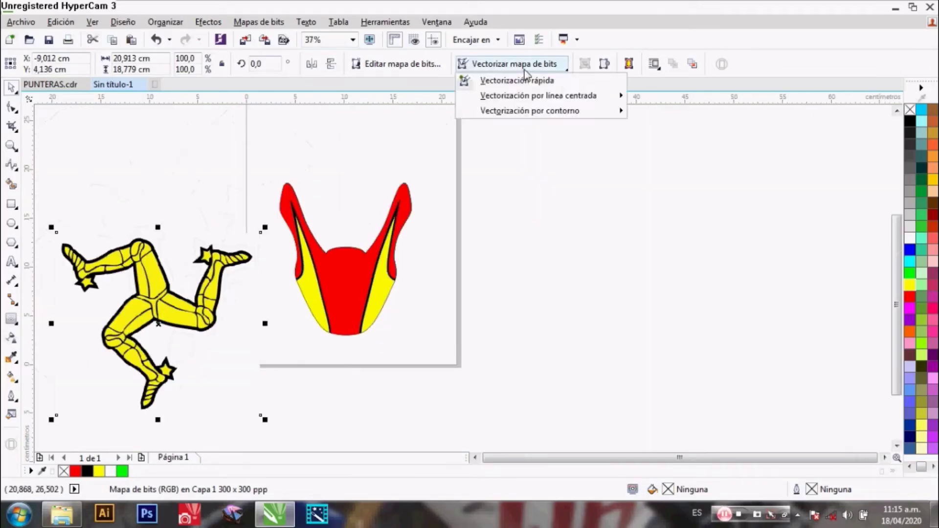
pyautogui.moveTo(539, 109)
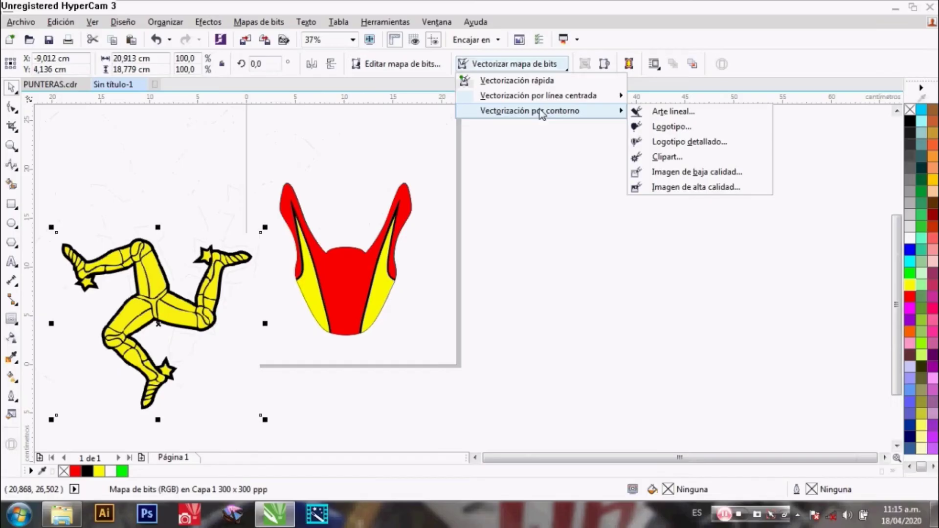
pyautogui.click(690, 142)
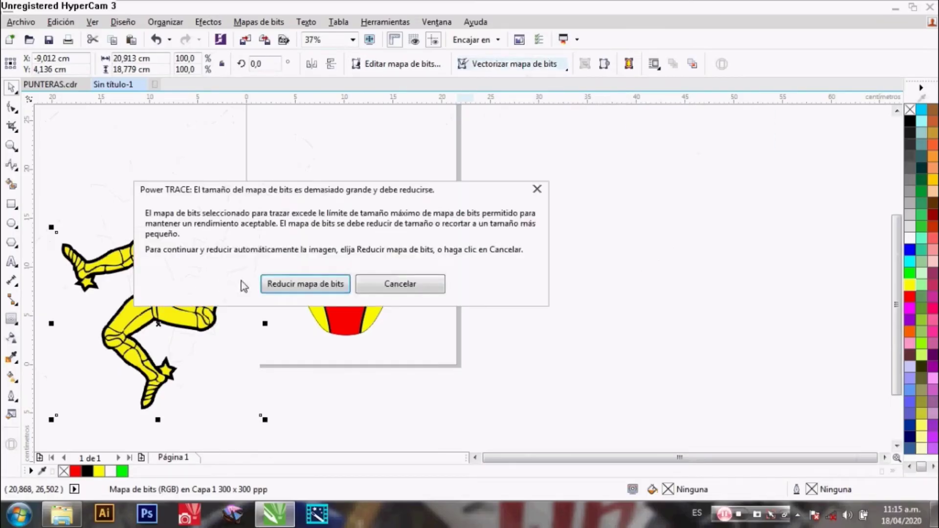
pyautogui.click(302, 287)
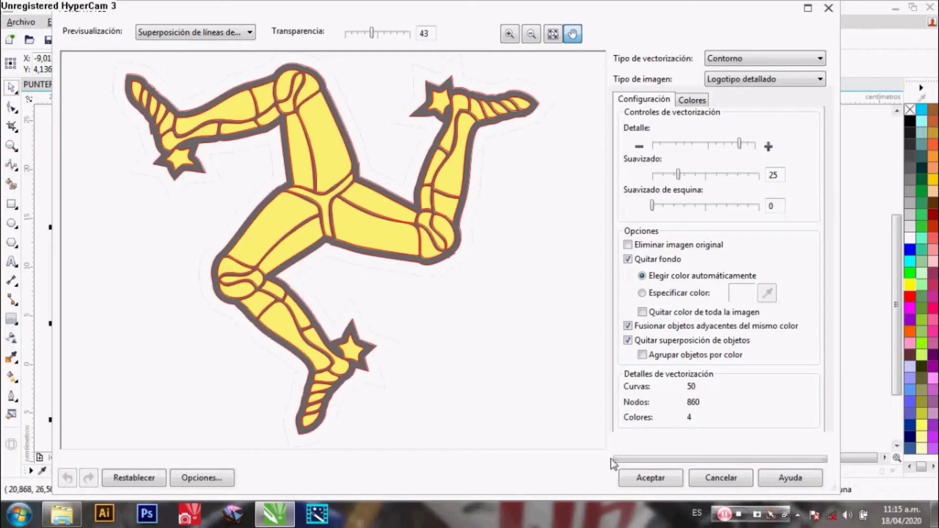
pyautogui.click(634, 481)
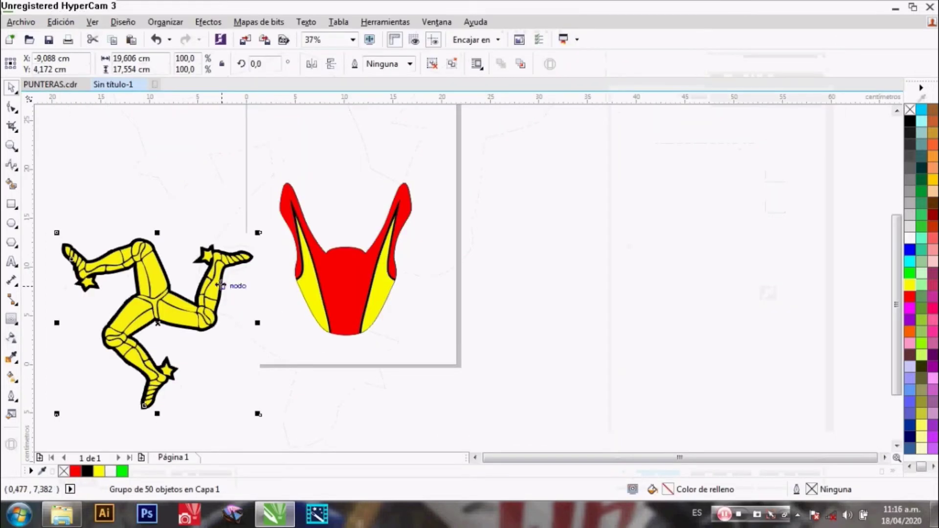
# - Move the traced three-legged emblem to the empty area beside the page's right edge and delete the original bitmap
pyautogui.moveTo(220, 264); pyautogui.dragTo(620, 236)
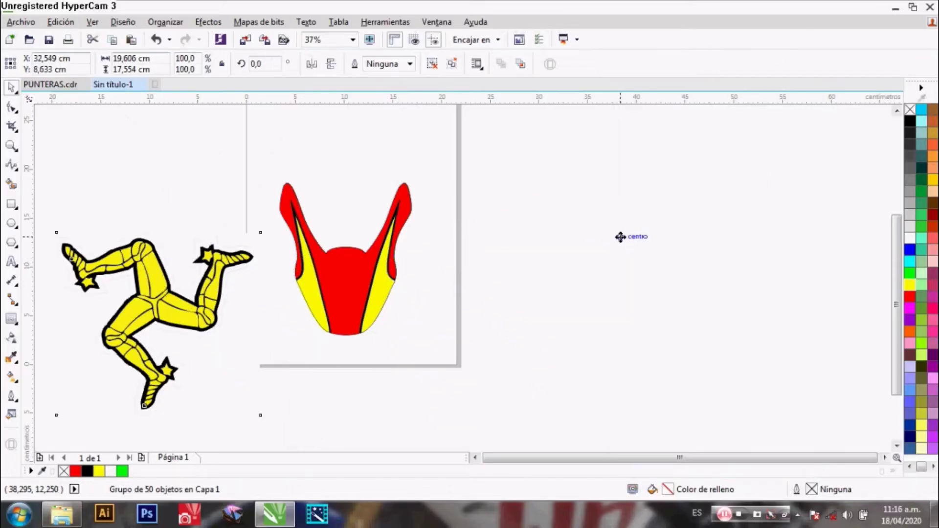
pyautogui.click(212, 299)
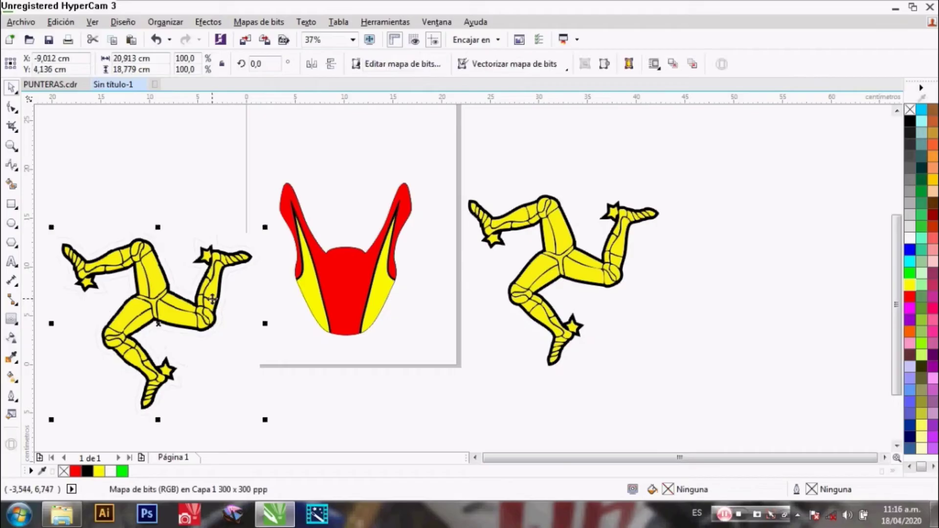
pyautogui.press('Delete')
# - Scale the traced emblem down proportionally to roughly a third and place it between the fender's two upper arms
pyautogui.click(553, 268)
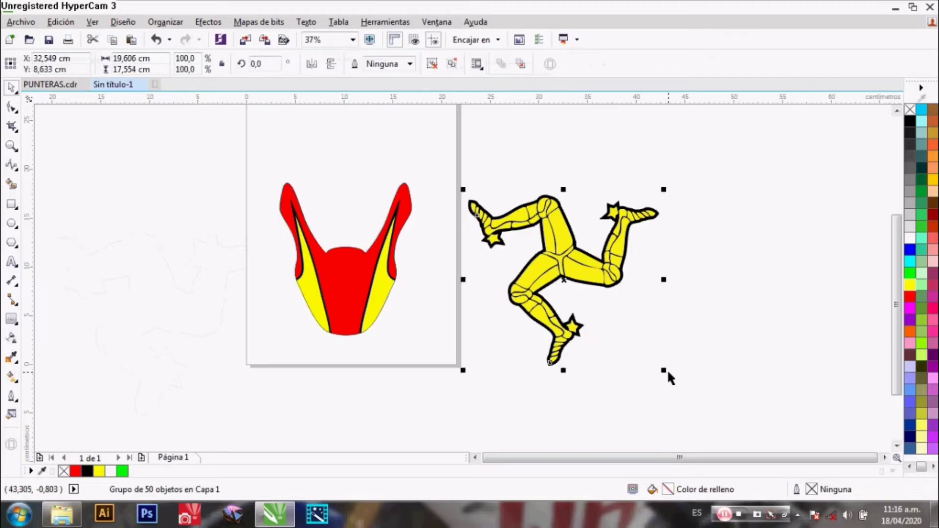
pyautogui.moveTo(664, 370); pyautogui.dragTo(521, 255)
pyautogui.click(521, 254)
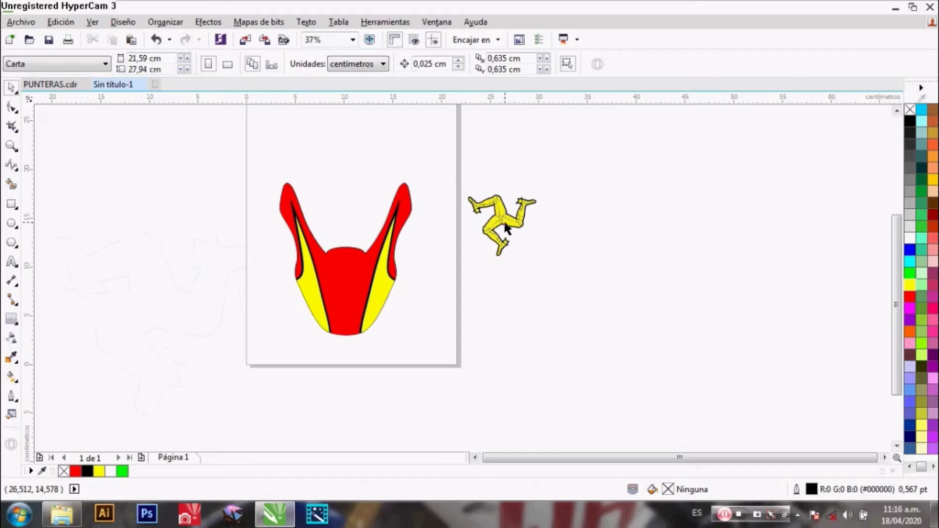
pyautogui.click(503, 219)
pyautogui.moveTo(501, 220); pyautogui.dragTo(349, 201)
pyautogui.click(550, 256)
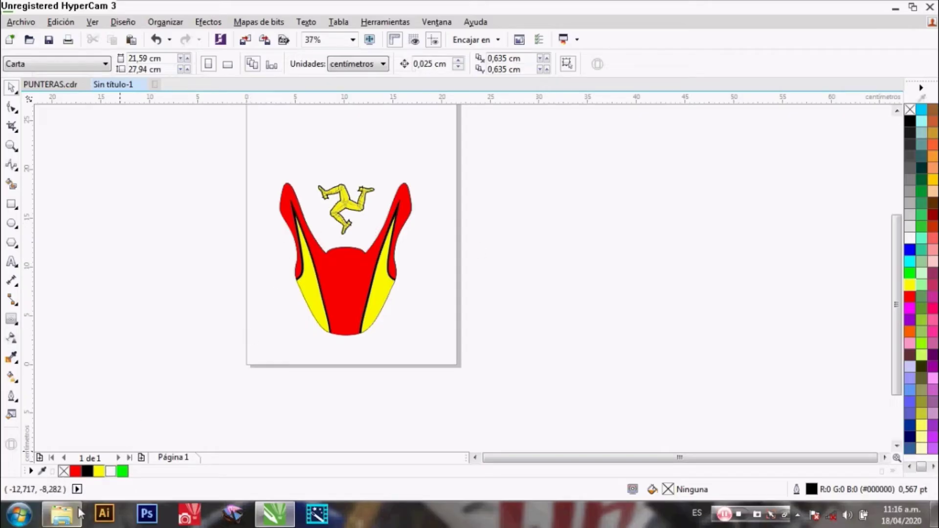
# - Switch to Windows Explorer and import the tt222 picture from the punteras folder beside the fender in CorelDRAW
pyautogui.click(62, 513)
pyautogui.click(322, 112)
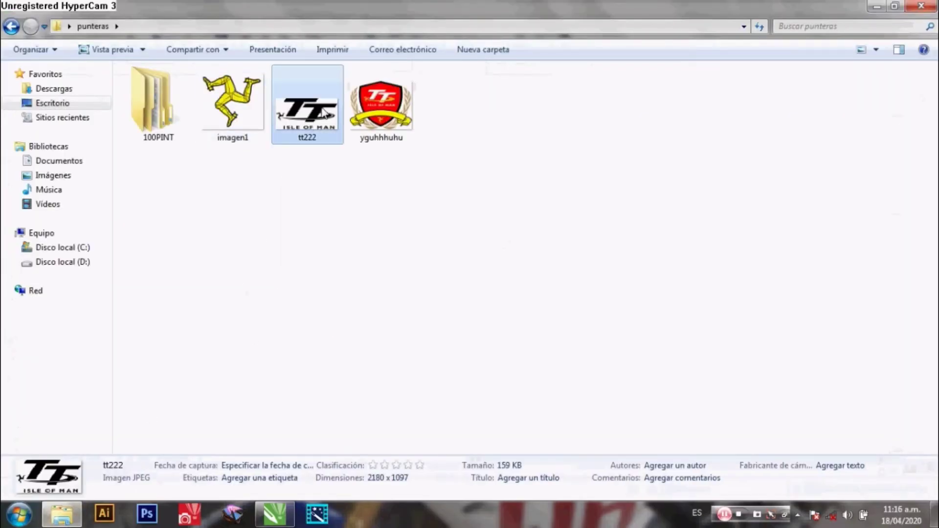
pyautogui.moveTo(309, 141); pyautogui.dragTo(575, 210)
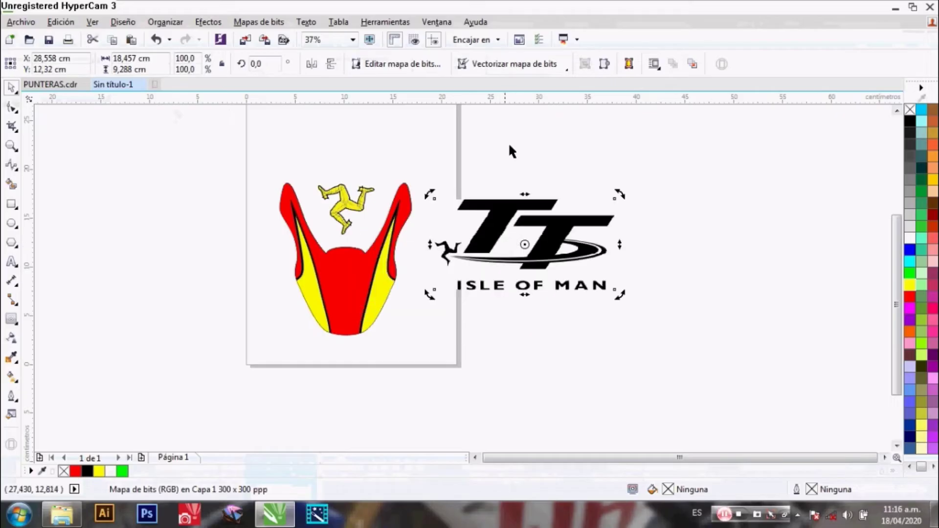
# - Outline-trace the TT Isle of Man bitmap as a detailed logo with the default settings, accepting the bitmap size reduction
pyautogui.click(558, 68)
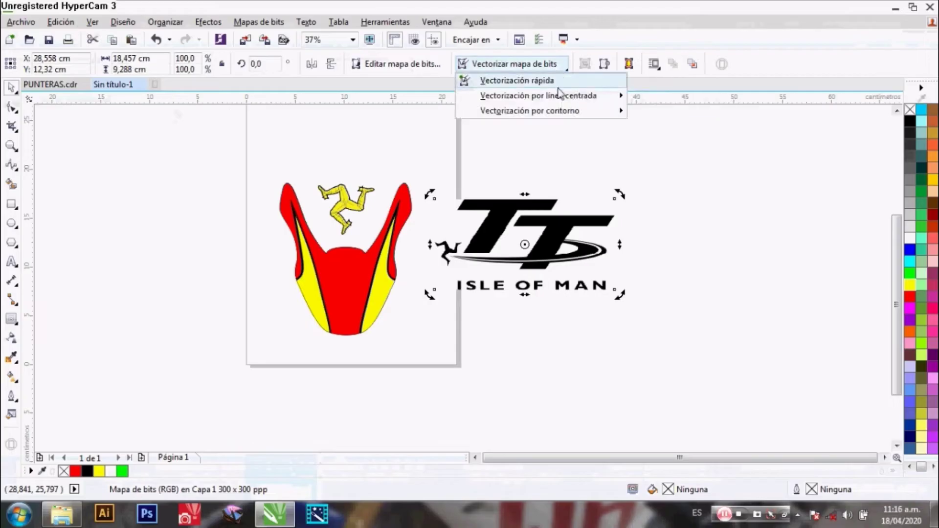
pyautogui.moveTo(548, 115)
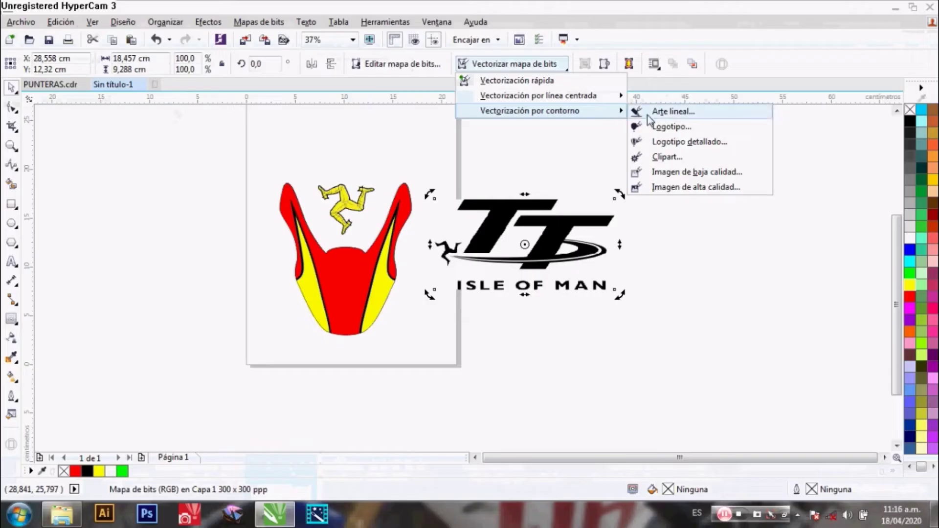
pyautogui.click(663, 143)
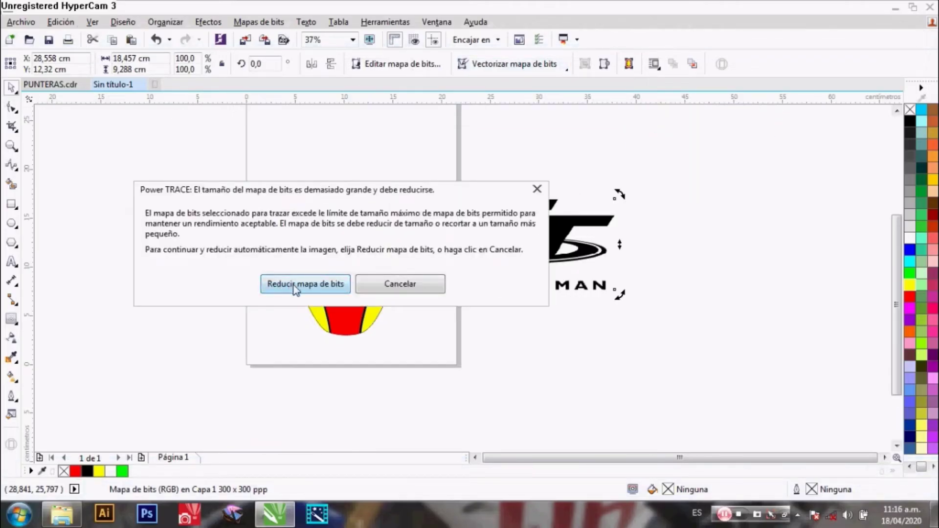
pyautogui.click(296, 288)
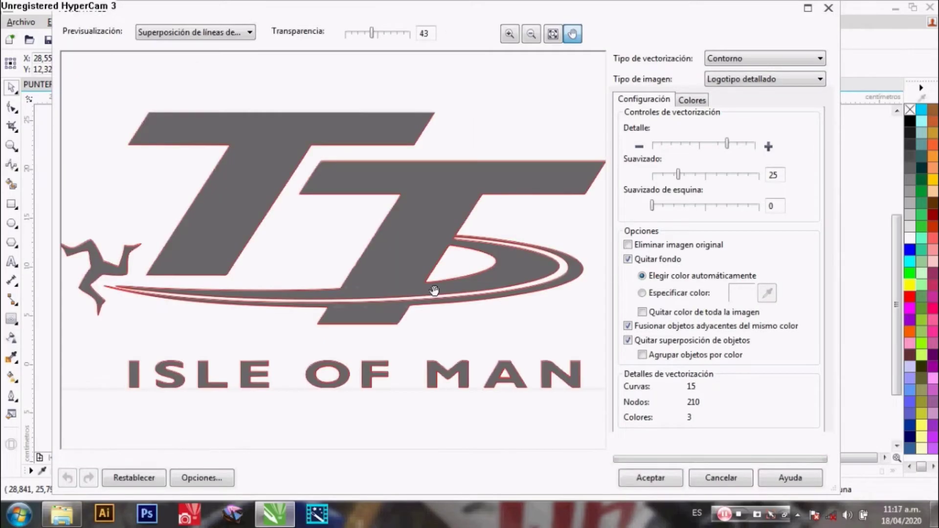
pyautogui.click(645, 481)
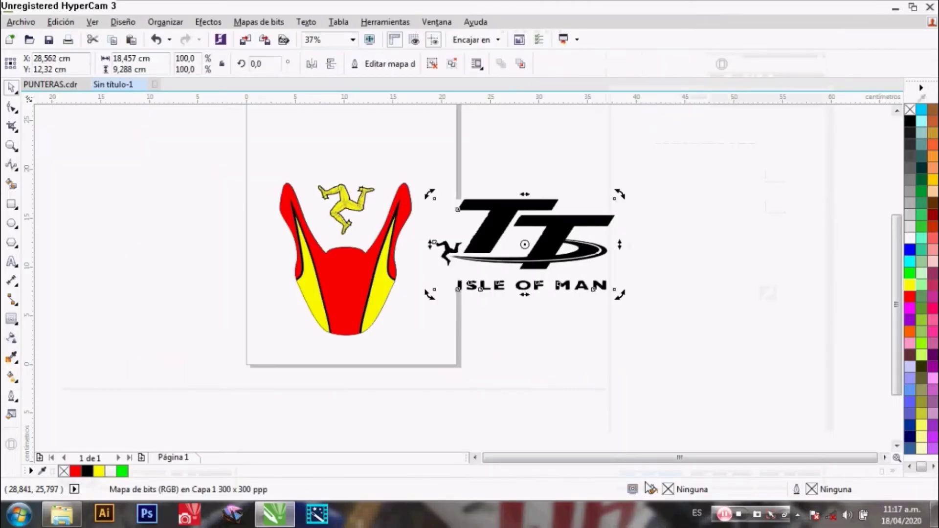
# - Undo the accidental change to the traced TT logo, move the logo below the original bitmap and delete that bitmap
pyautogui.moveTo(619, 294); pyautogui.dragTo(506, 354)
pyautogui.hotkey('ctrl', 'z')
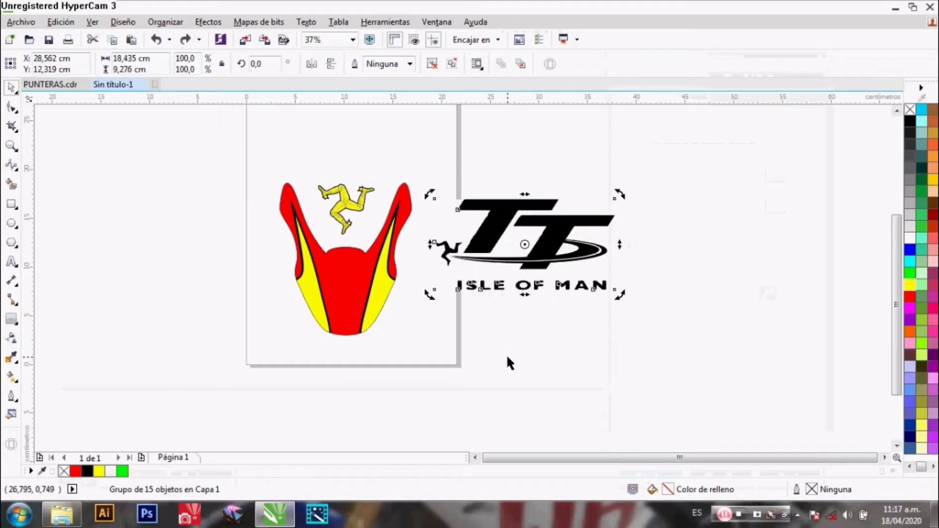
pyautogui.moveTo(551, 243); pyautogui.dragTo(502, 375)
pyautogui.click(545, 266)
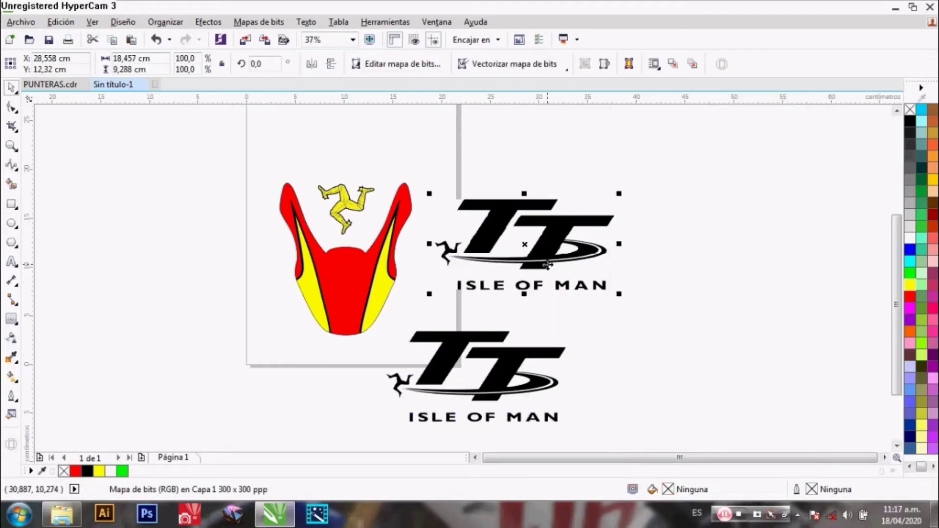
pyautogui.press('Delete')
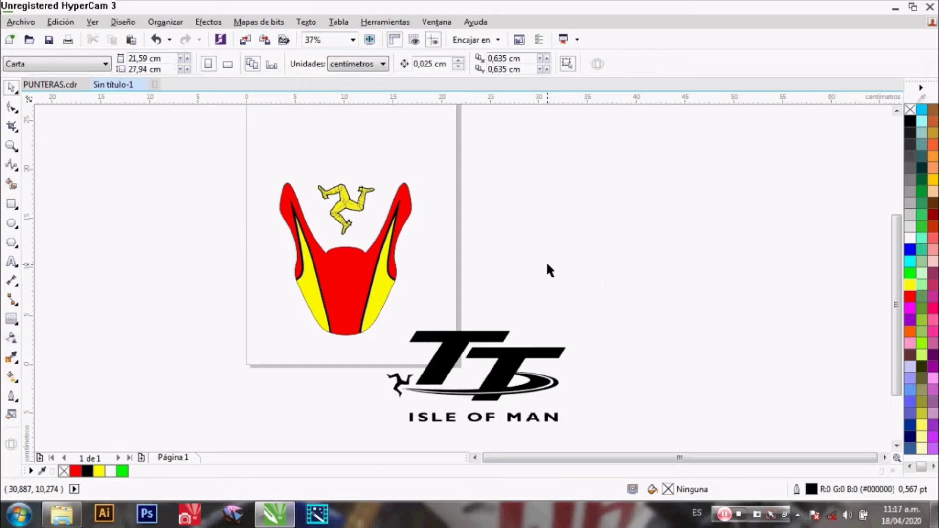
# - Scale the traced TT logo proportionally to about 4.96 cm wide and centre it on the fender's red middle section
pyautogui.click(511, 362)
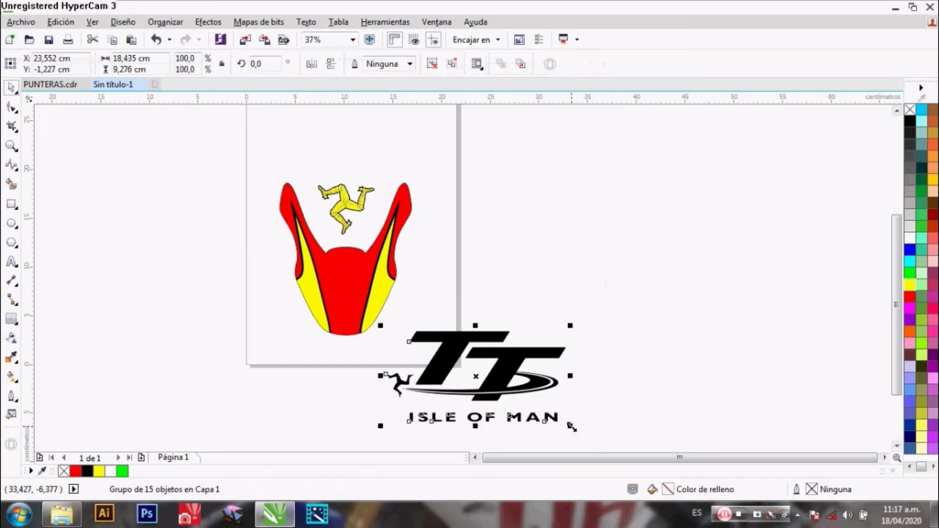
pyautogui.moveTo(571, 425); pyautogui.dragTo(336, 263)
pyautogui.click(483, 290)
pyautogui.scroll(3, 337, 263)
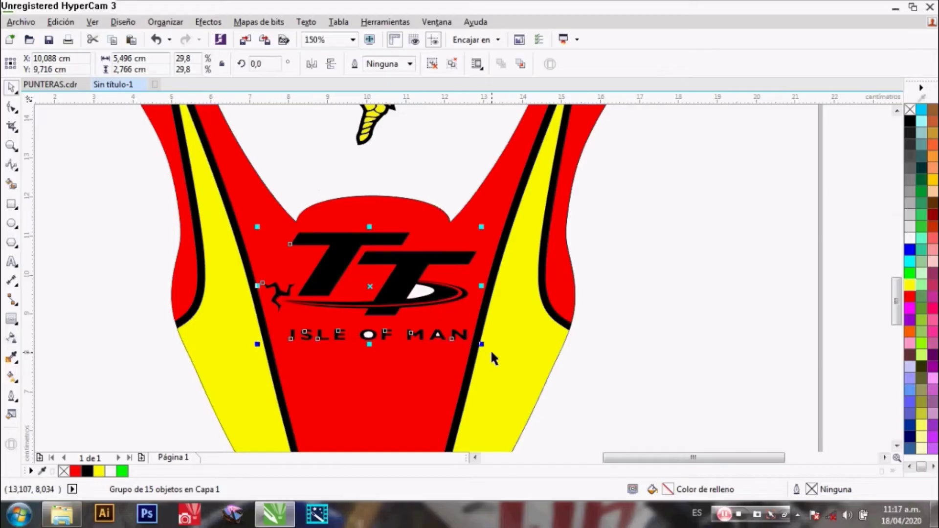
pyautogui.moveTo(484, 345); pyautogui.dragTo(462, 334)
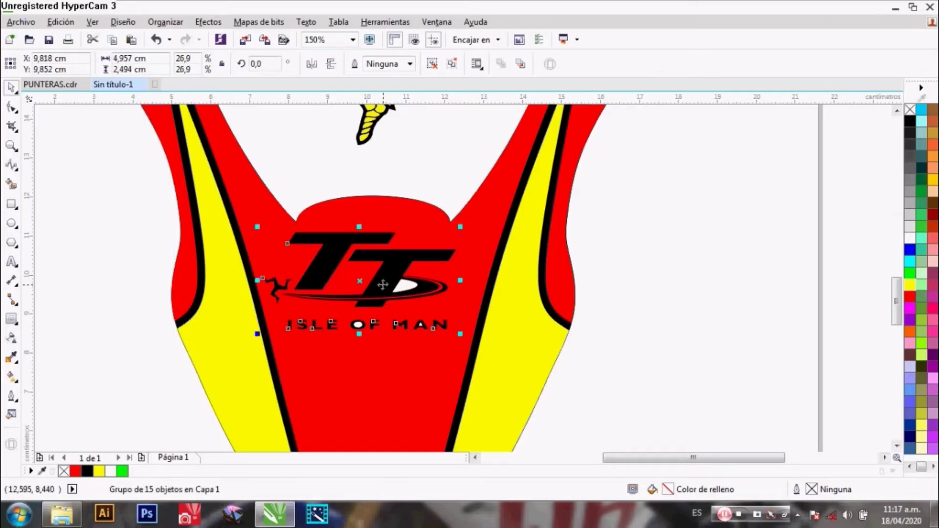
pyautogui.moveTo(384, 284); pyautogui.dragTo(407, 292)
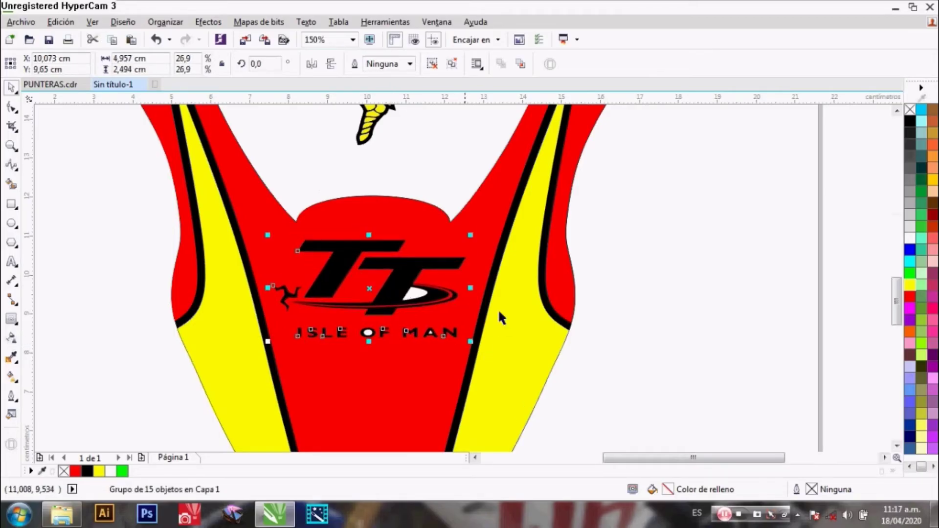
pyautogui.click(679, 320)
# - Ungroup the TT logo and delete the white pieces inside the swoosh and the letters O and A
pyautogui.click(407, 281)
pyautogui.click(433, 66)
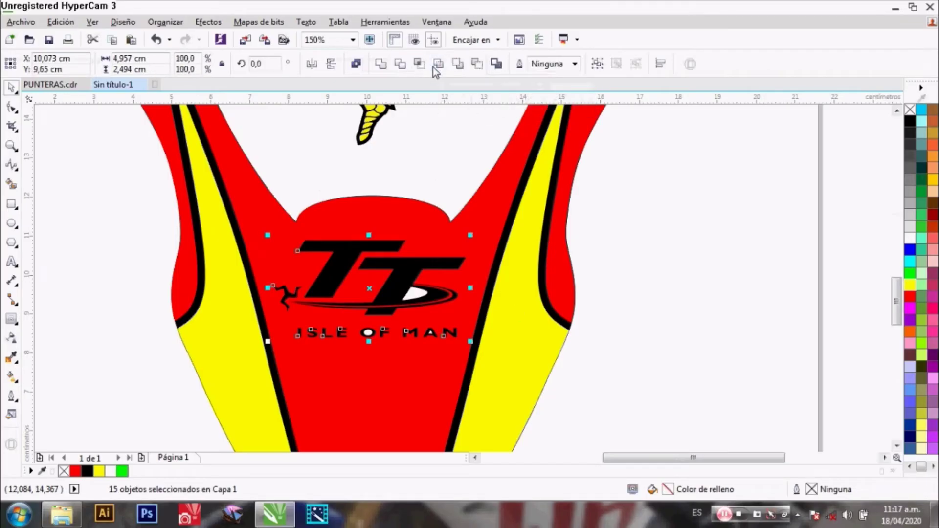
pyautogui.click(685, 306)
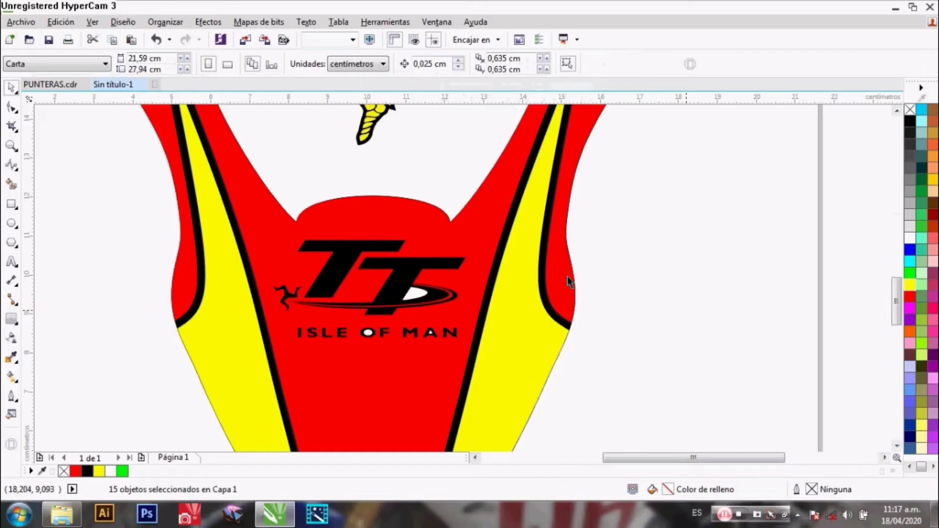
pyautogui.click(415, 293)
pyautogui.click(411, 300)
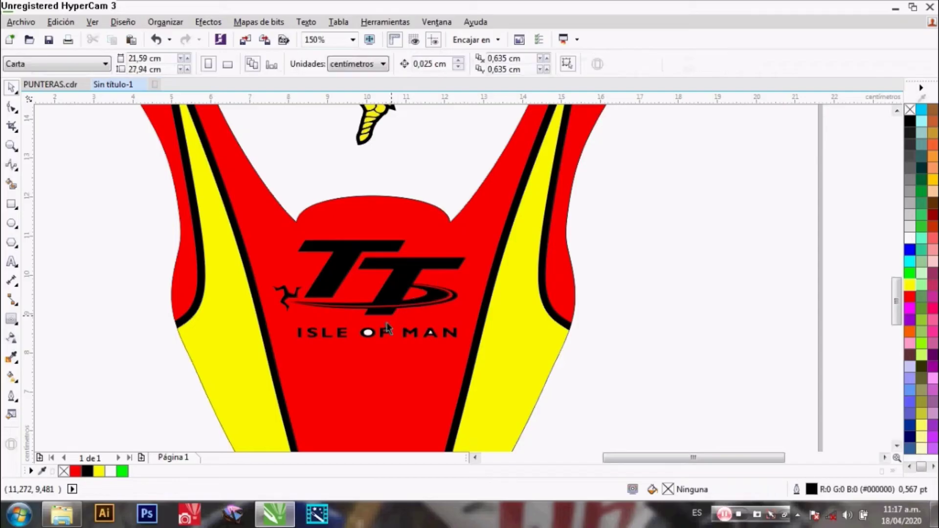
pyautogui.click(390, 330)
pyautogui.click(419, 328)
pyautogui.click(429, 332)
pyautogui.press('Delete')
# - Group all the remaining black pieces of the TT Isle of Man logo
pyautogui.moveTo(109, 204); pyautogui.dragTo(493, 337)
pyautogui.rightClick(407, 283)
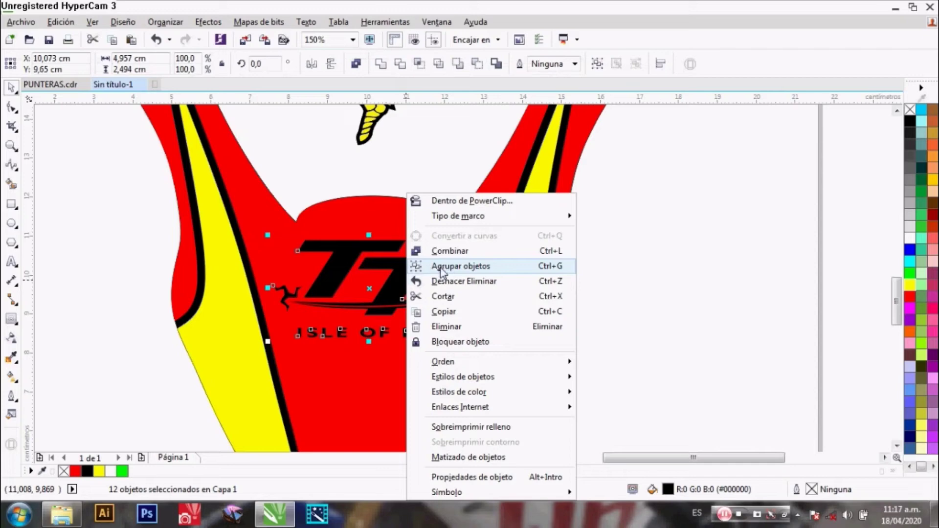
pyautogui.click(484, 268)
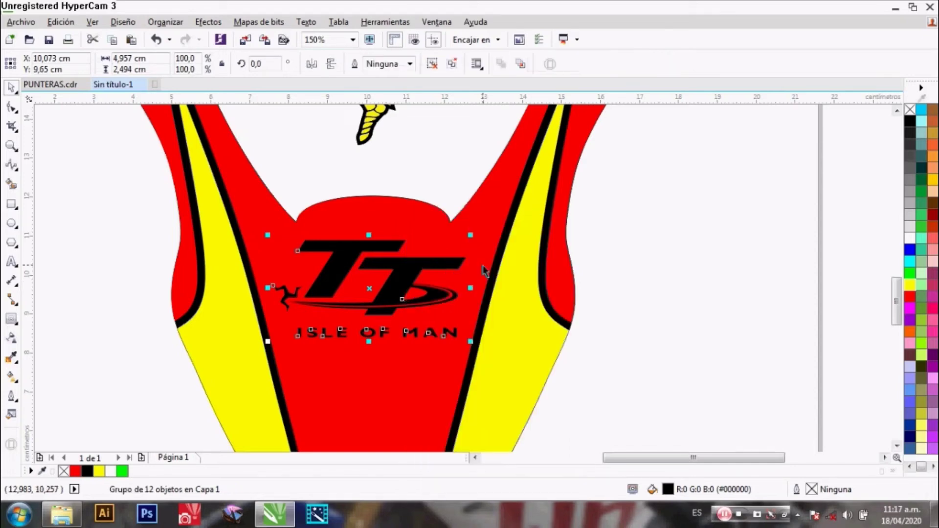
pyautogui.click(650, 250)
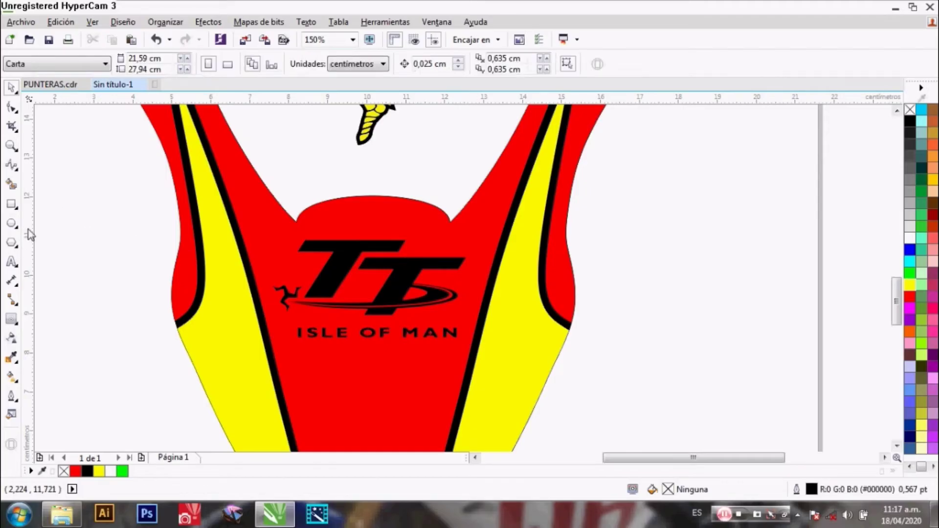
# - Sample white from the page background with the Color Eyedropper and fill both T shapes of the logo with it
pyautogui.click(11, 359)
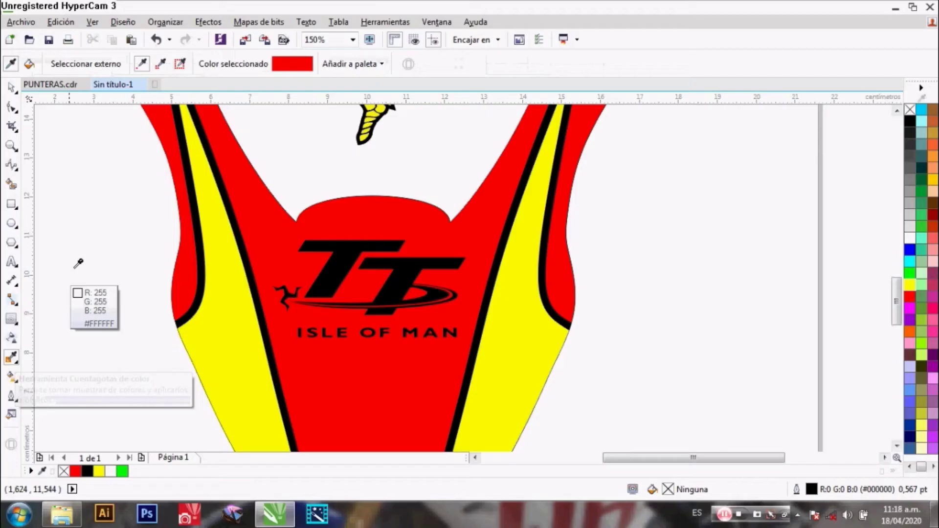
pyautogui.click(98, 234)
pyautogui.click(337, 252)
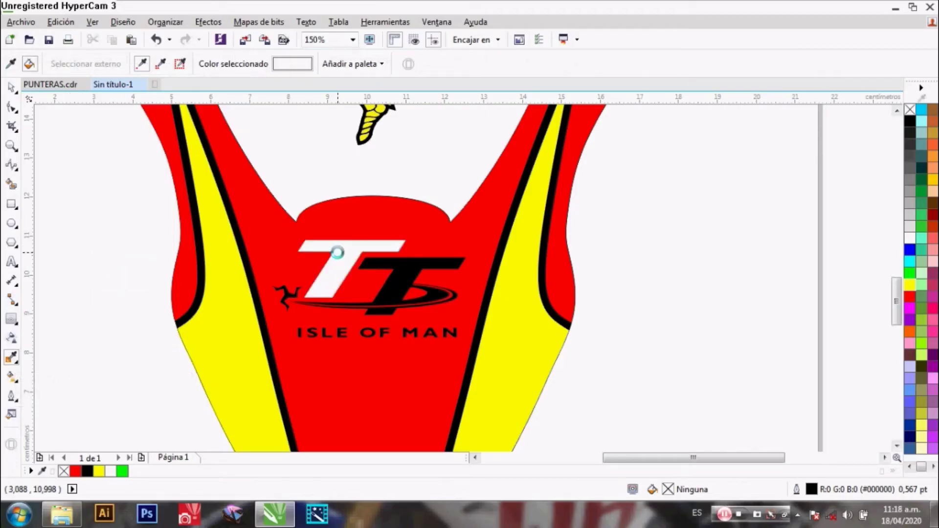
pyautogui.click(411, 272)
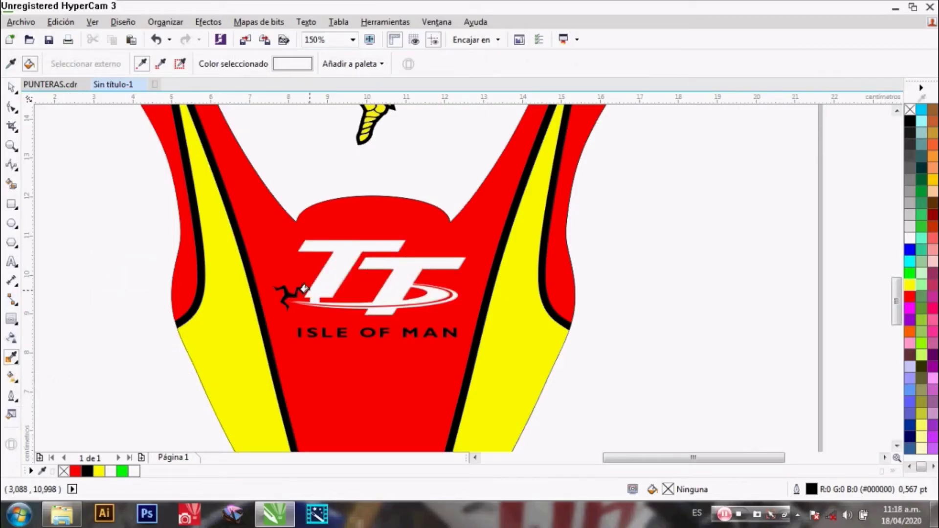
pyautogui.press('space')
# - Ungroup the recoloured TT logo into separate objects
pyautogui.click(408, 278)
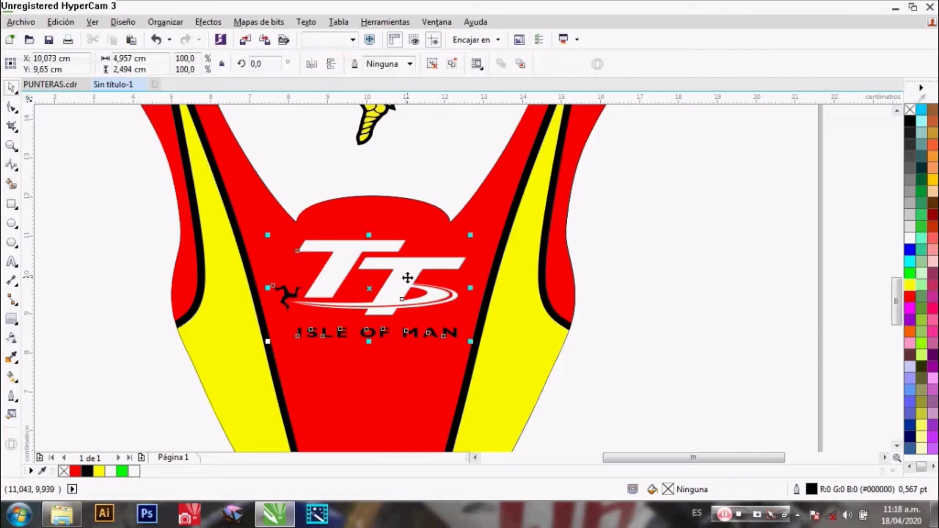
pyautogui.click(432, 64)
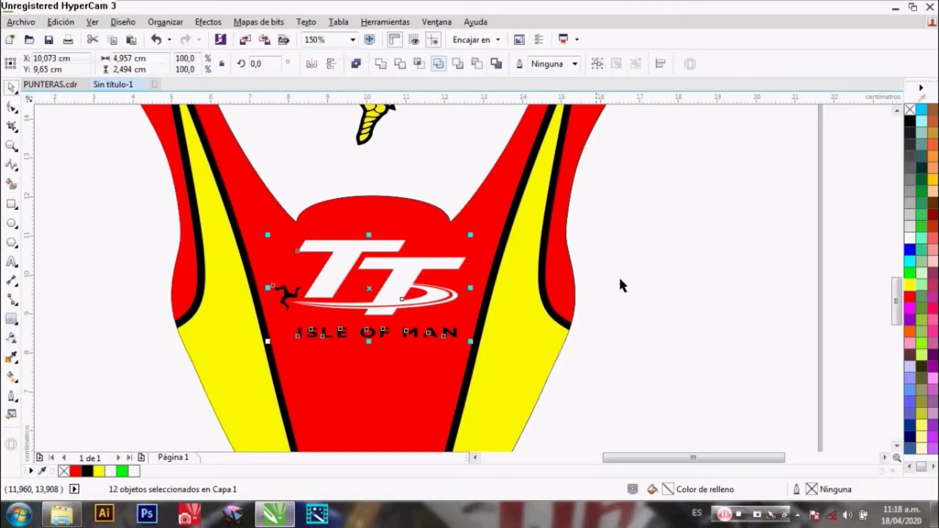
pyautogui.click(648, 315)
# - Draw a closed four-node Pen shape, about 0.14 × 0.18 cm, over the junction of the second T's stem and the swoosh's upper end
pyautogui.click(418, 299)
pyautogui.click(431, 299)
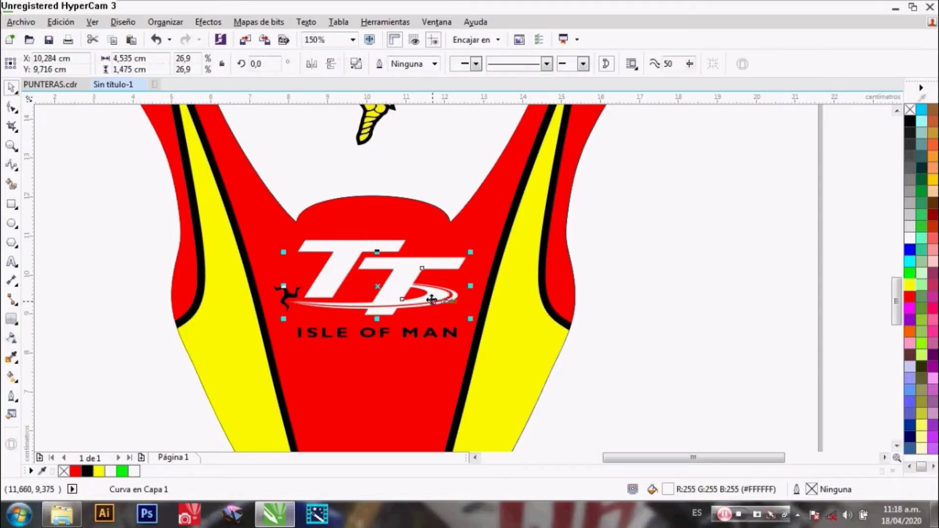
pyautogui.scroll(2, 430, 300)
pyautogui.scroll(6, 397, 276)
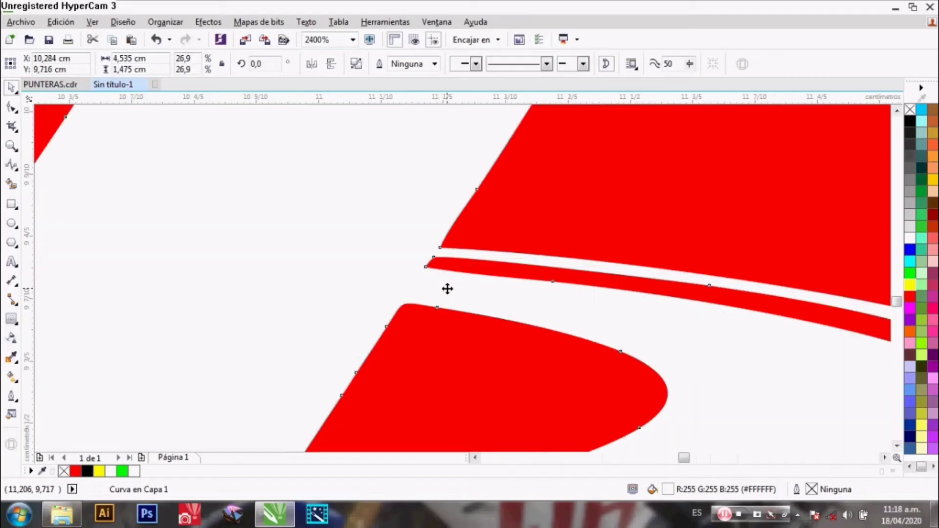
pyautogui.click(18, 171)
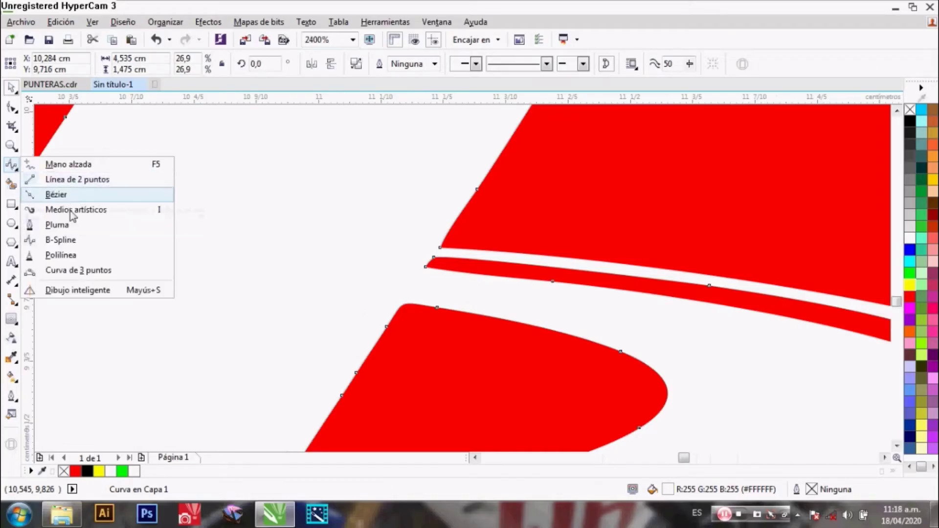
pyautogui.click(74, 225)
pyautogui.scroll(2, 386, 340)
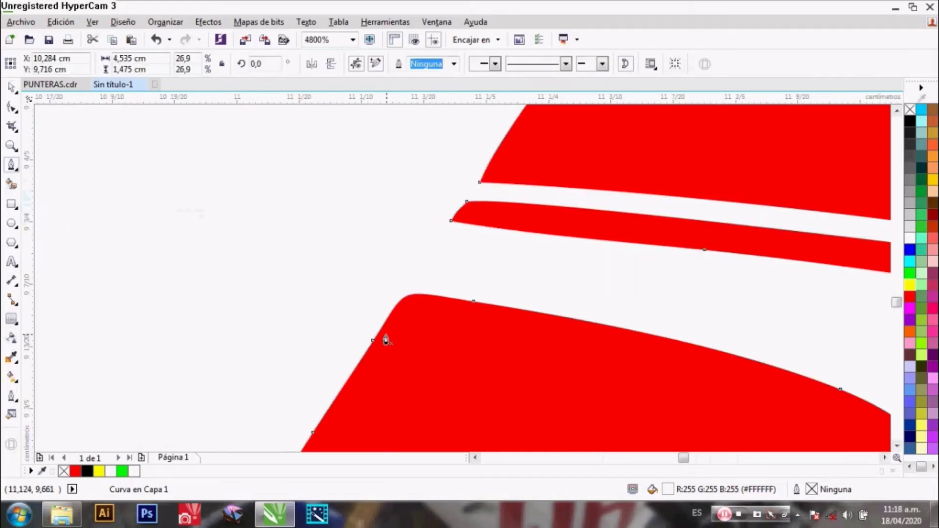
pyautogui.click(391, 355)
pyautogui.click(377, 333)
pyautogui.click(504, 141)
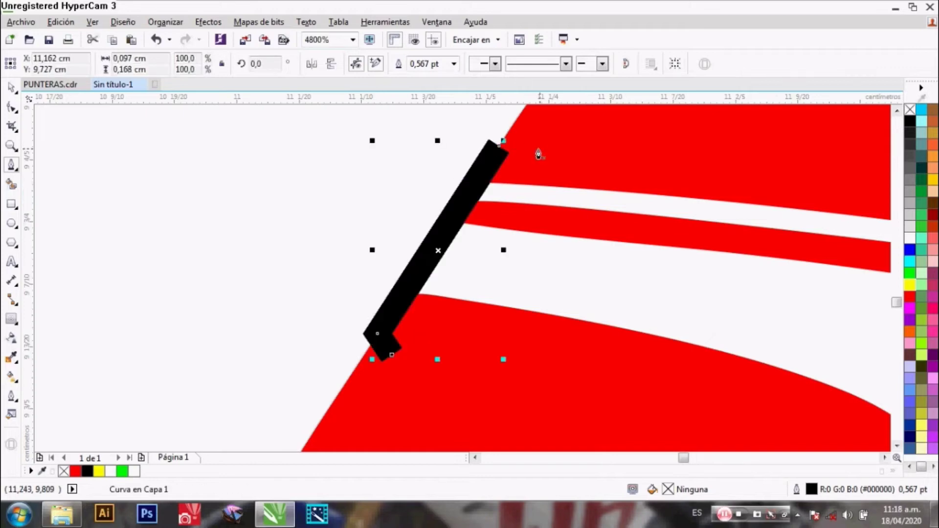
pyautogui.click(580, 146)
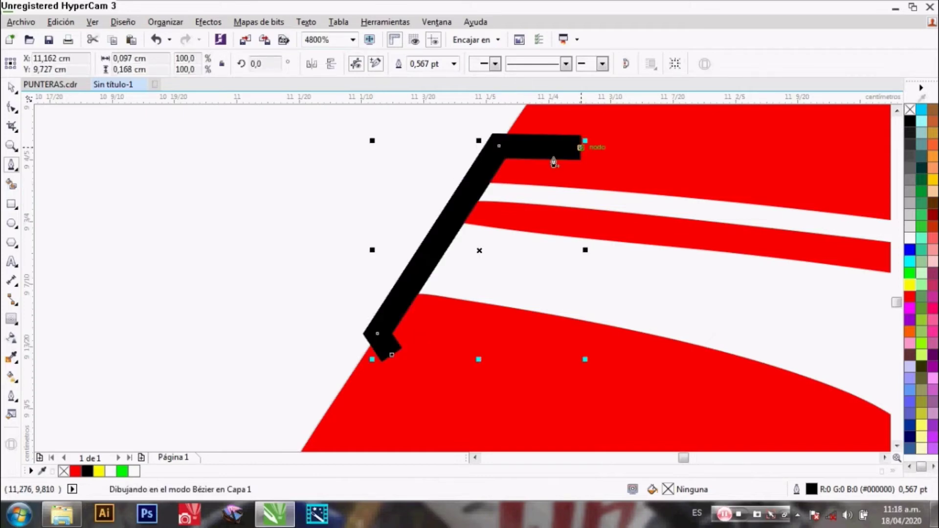
pyautogui.click(389, 362)
pyautogui.press('F10')
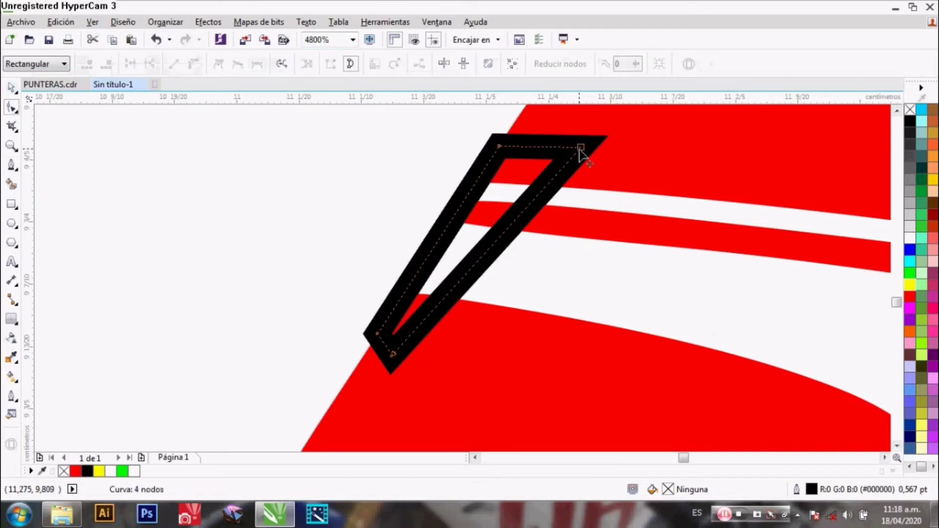
pyautogui.scroll(-4, 503, 242)
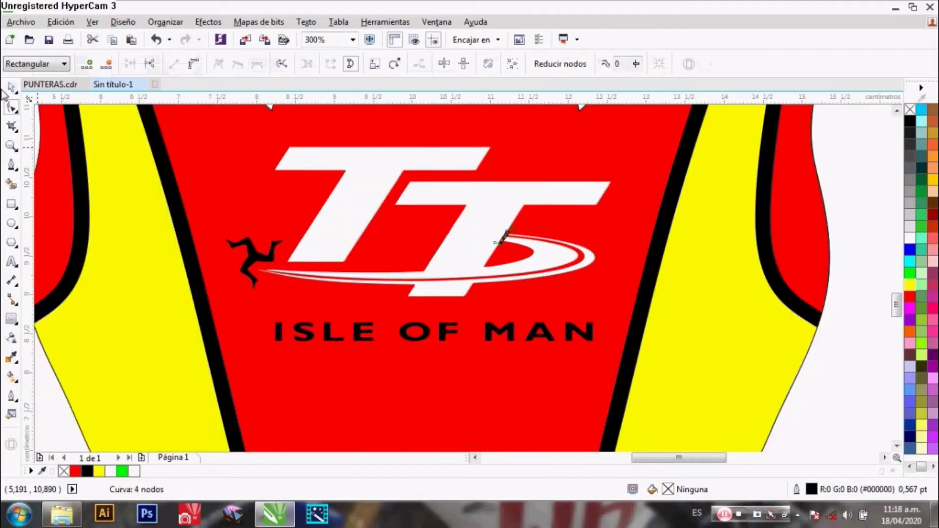
# - Trim the second T and swoosh curve with the small four-node shape, and delete that cutting shape
pyautogui.click(11, 88)
pyautogui.moveTo(861, 156); pyautogui.dragTo(246, 325)
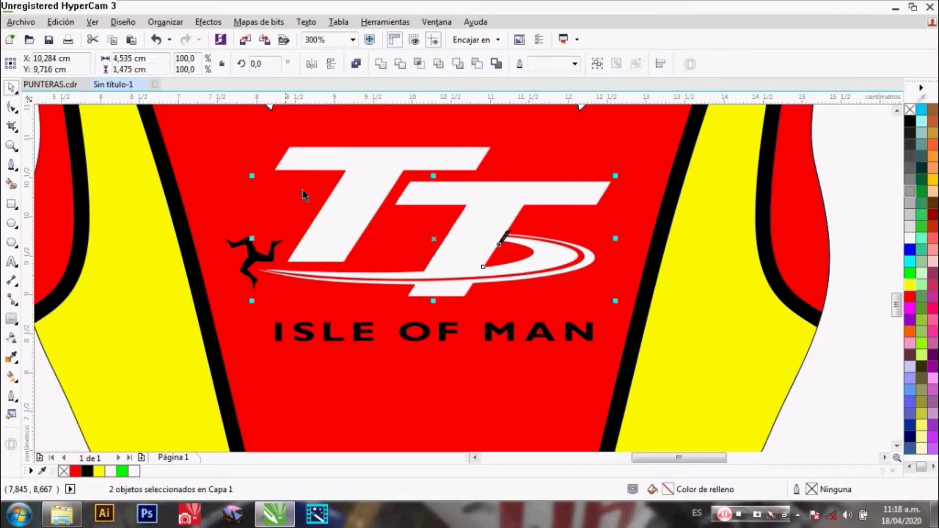
pyautogui.click(399, 68)
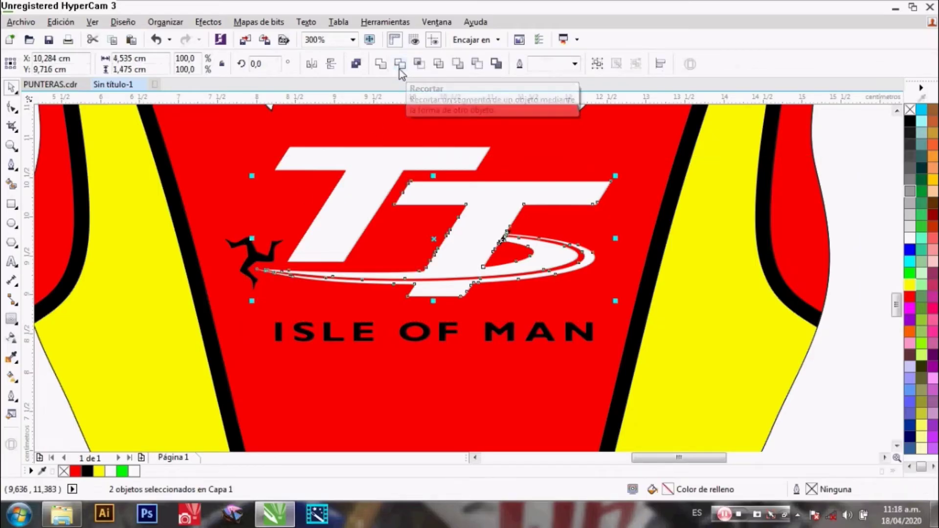
pyautogui.click(826, 282)
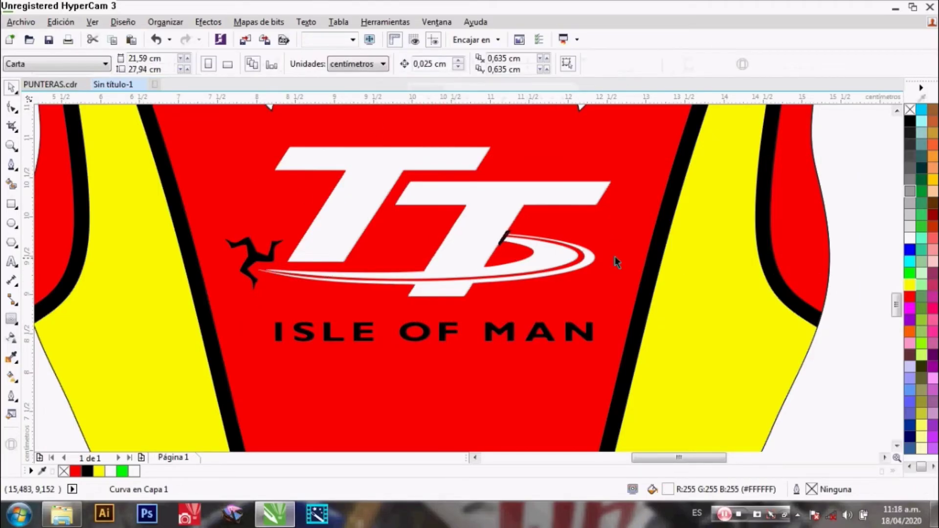
pyautogui.click(507, 239)
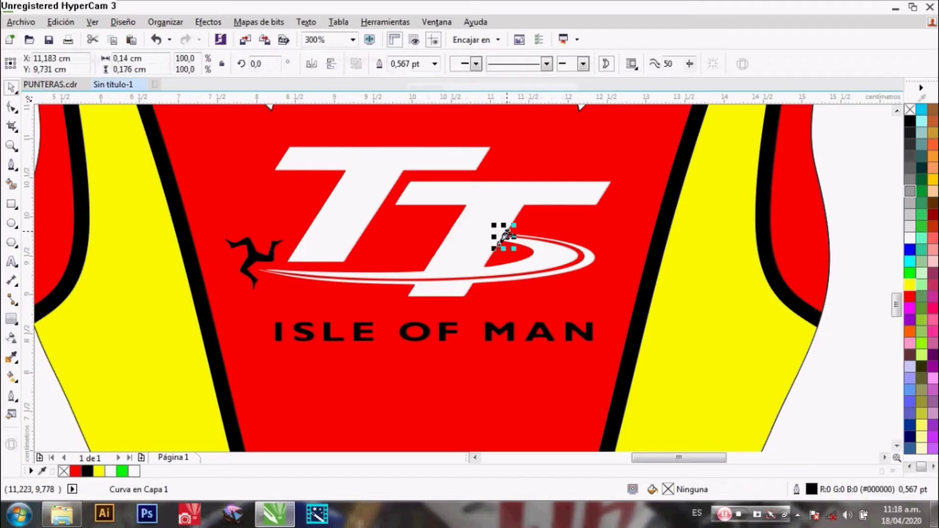
pyautogui.rightClick(504, 238)
pyautogui.click(545, 299)
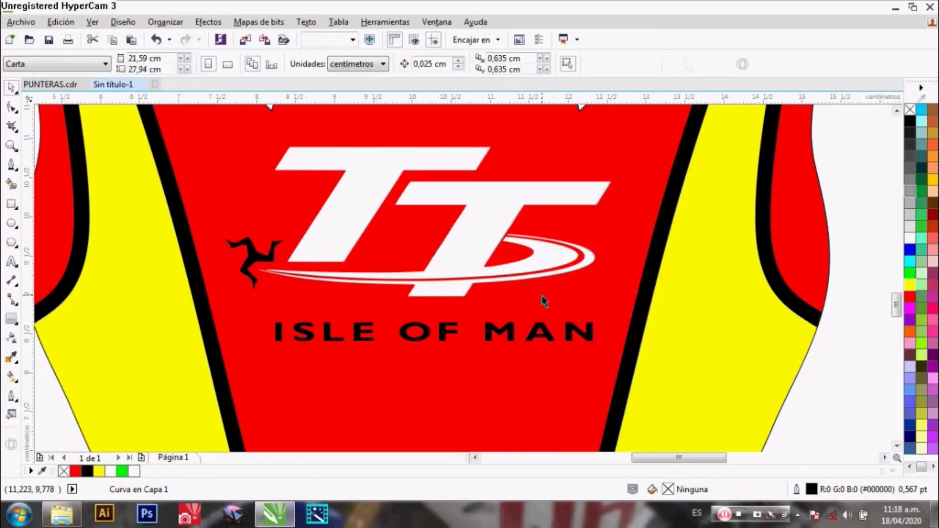
# - Break apart the trimmed second T and swoosh curve and select its upper piece
pyautogui.click(551, 257)
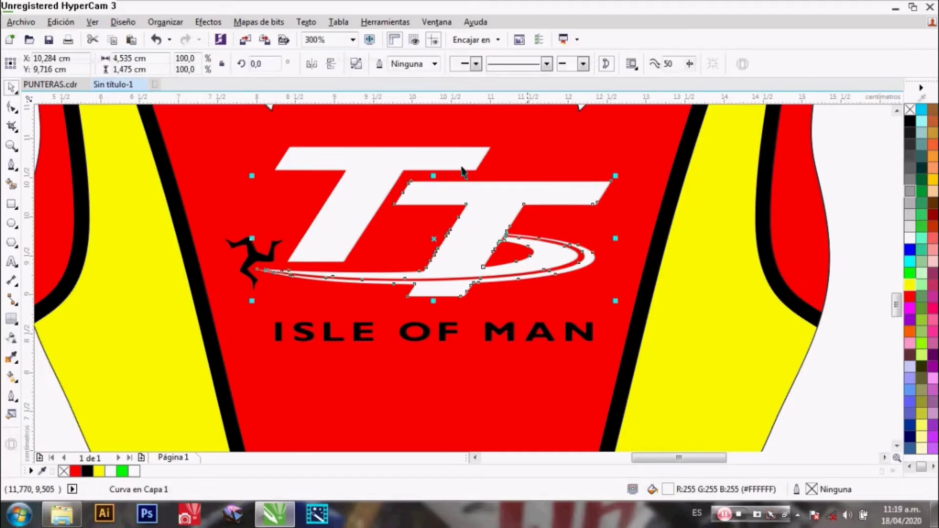
pyautogui.click(355, 64)
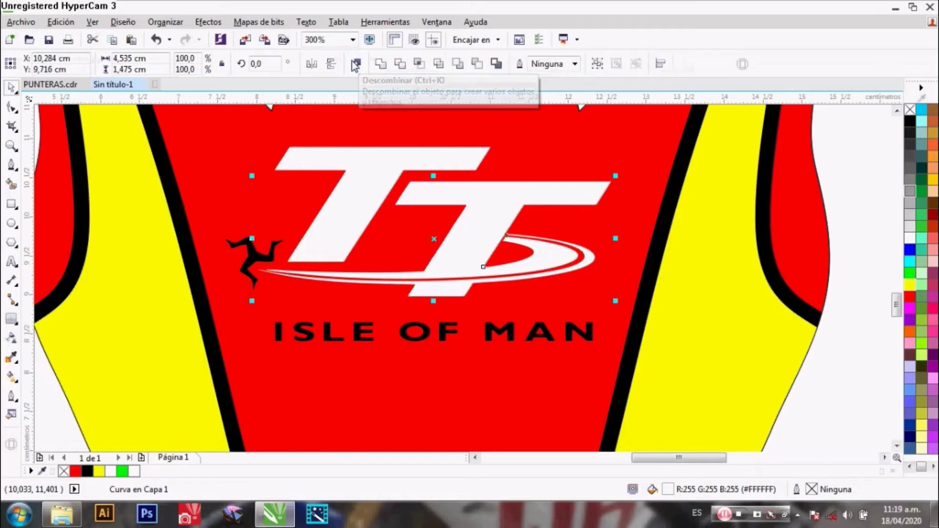
pyautogui.click(833, 157)
pyautogui.click(569, 258)
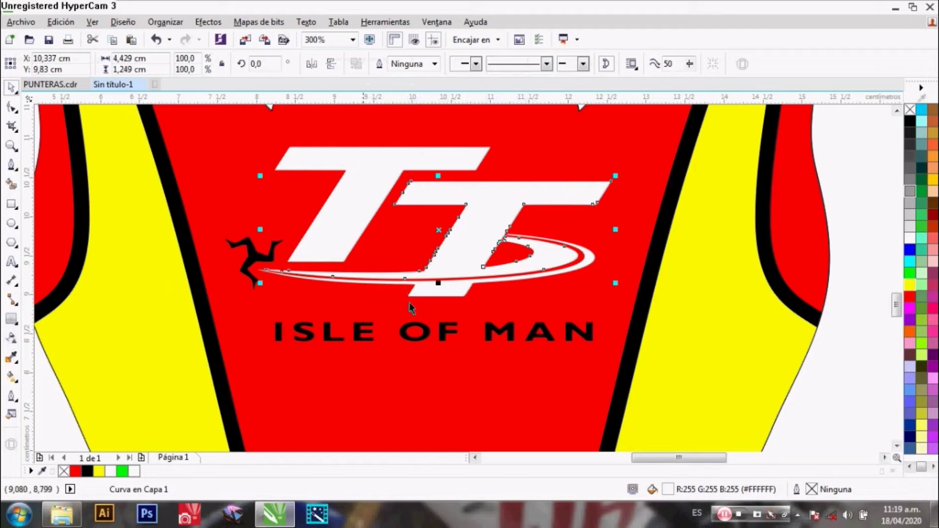
# - Start a B-Spline across the second T's stem, following the upper edge of the swoosh from the stem's lower-left corner past its right side
pyautogui.scroll(2, 488, 283)
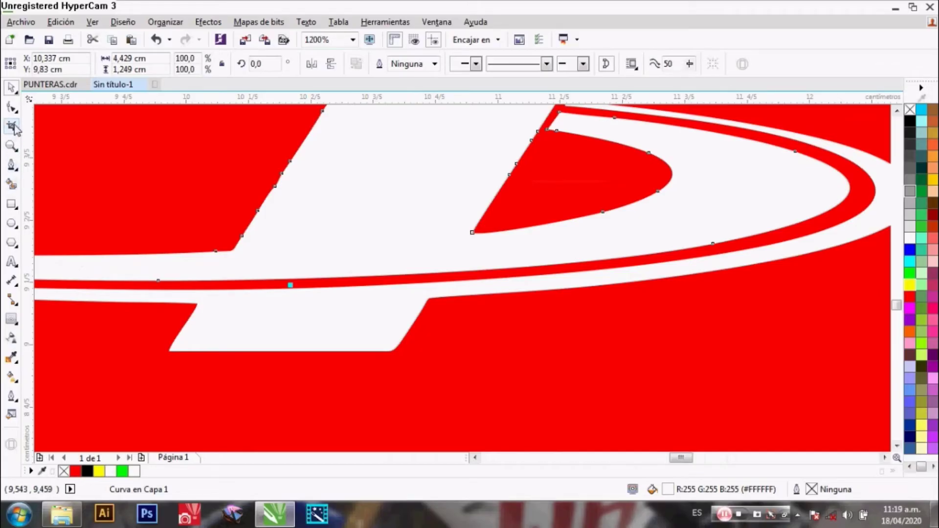
pyautogui.click(17, 172)
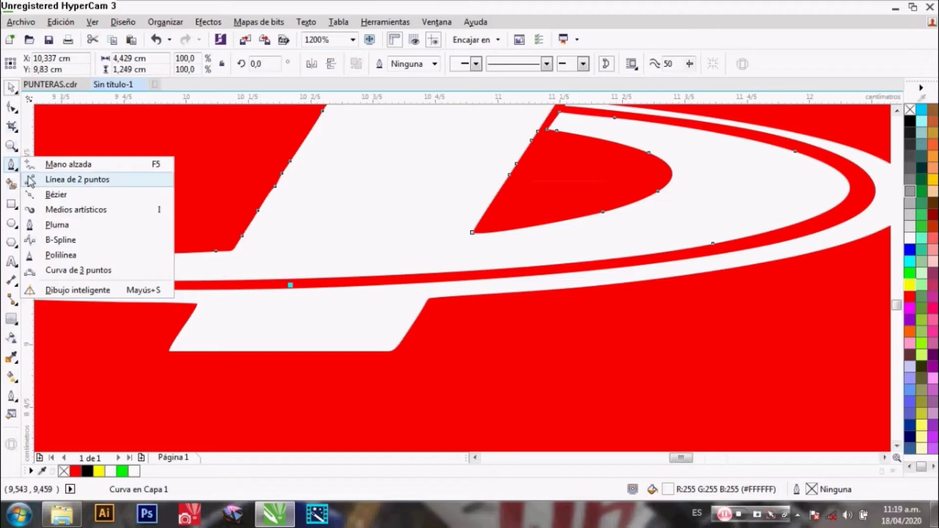
pyautogui.click(53, 239)
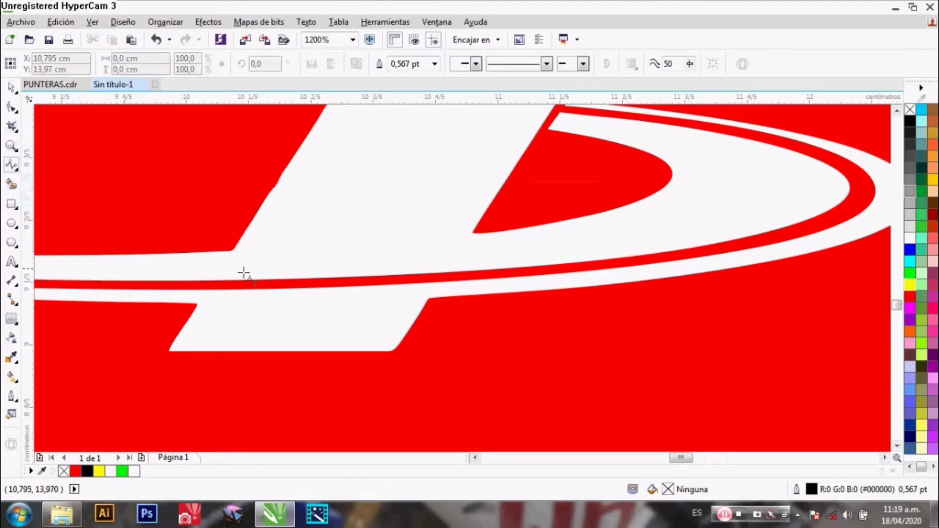
pyautogui.scroll(2, 499, 245)
pyautogui.scroll(-1, 496, 242)
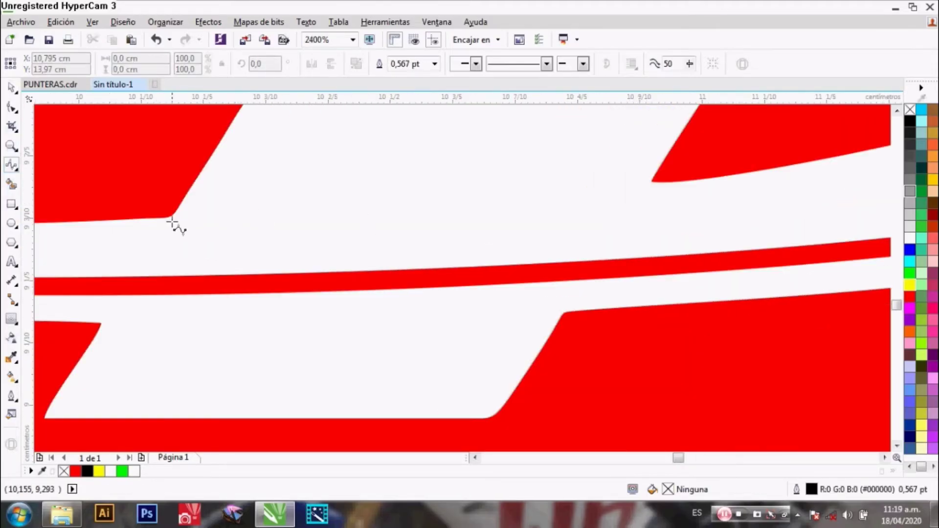
pyautogui.click(119, 189)
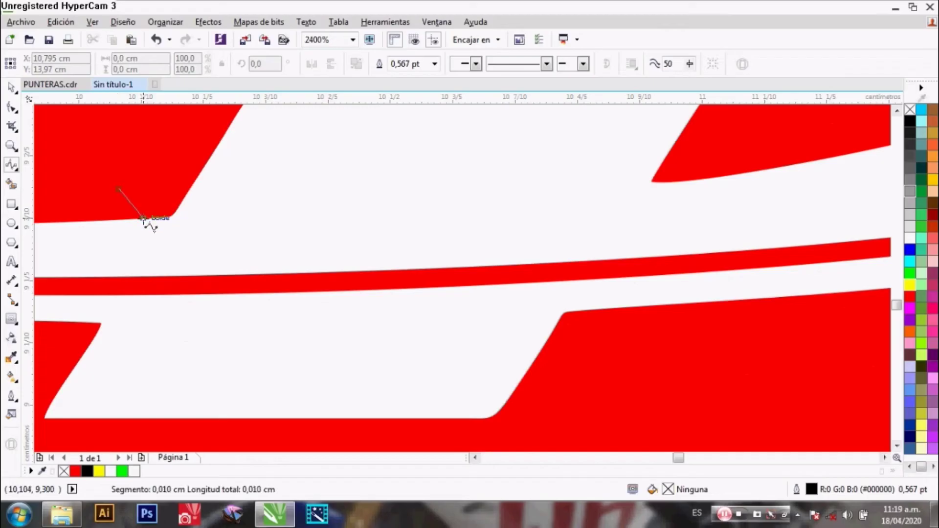
pyautogui.click(186, 215)
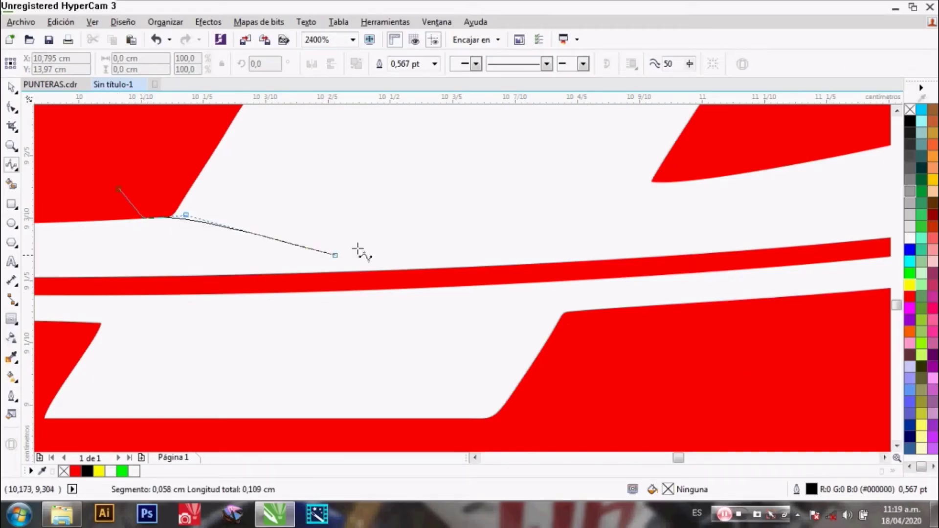
pyautogui.click(482, 202)
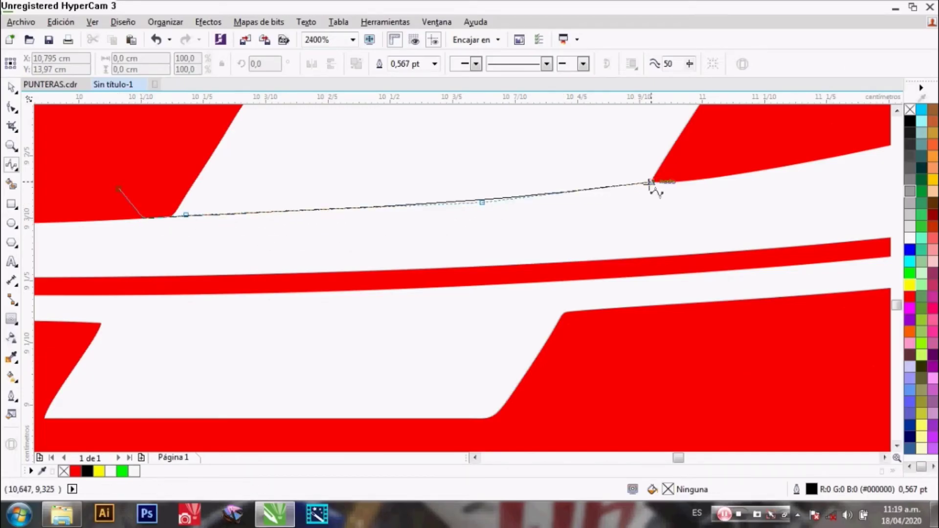
pyautogui.click(691, 179)
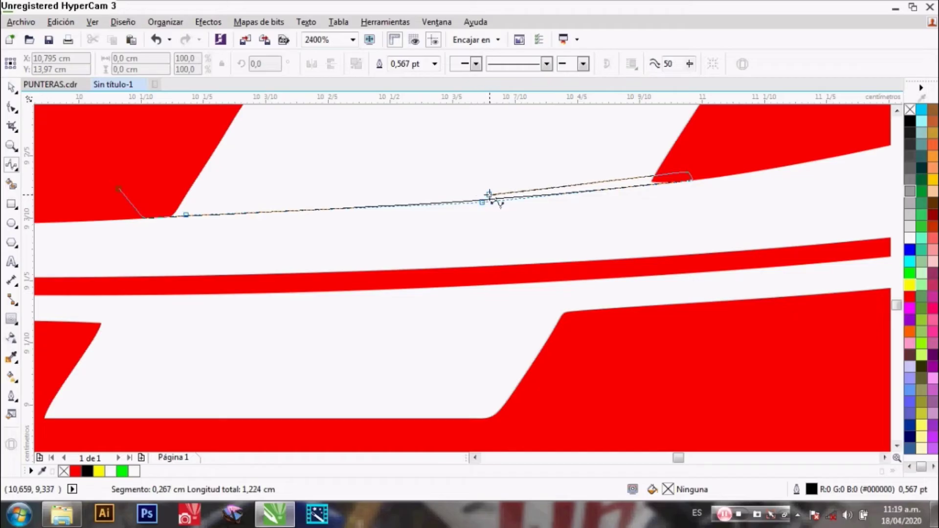
# - Run the B-Spline back just above its first edge to finish a thin strip about 0.96 × 0.07 cm across the stem
pyautogui.click(644, 177)
pyautogui.click(584, 187)
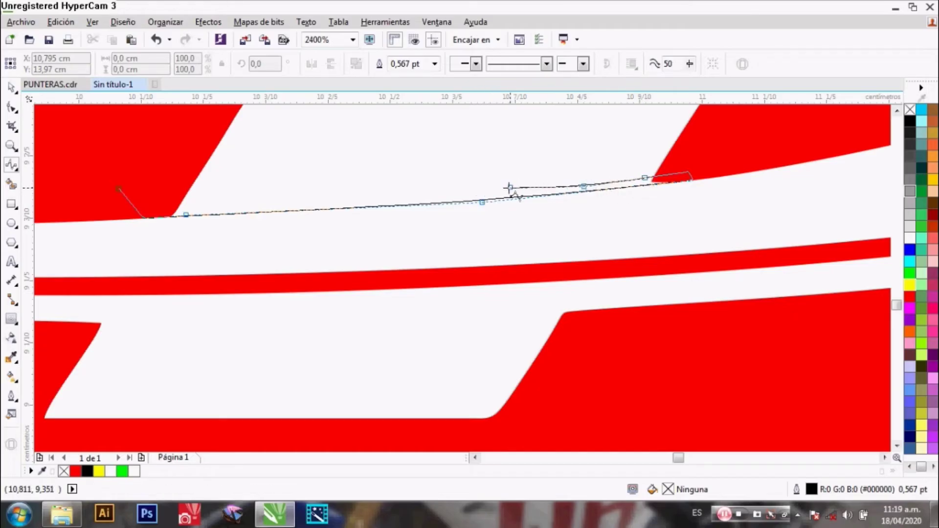
pyautogui.click(479, 194)
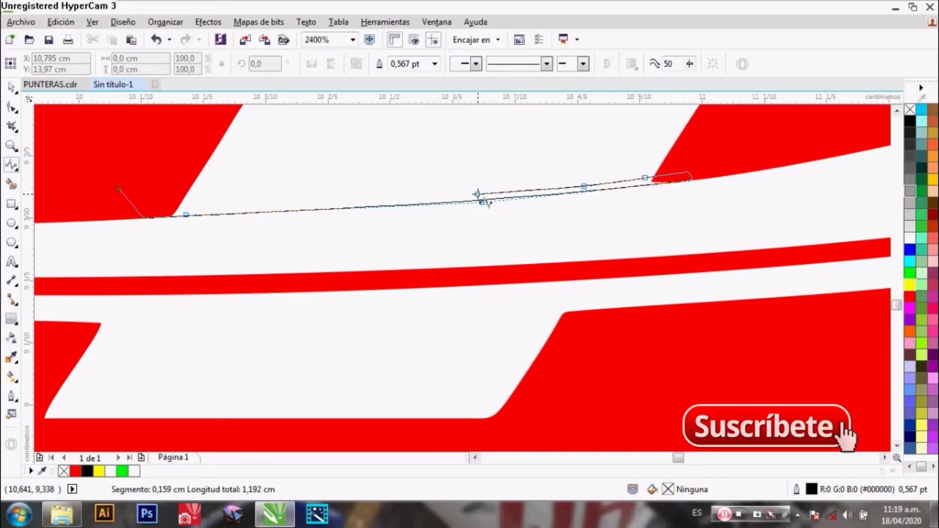
pyautogui.click(301, 203)
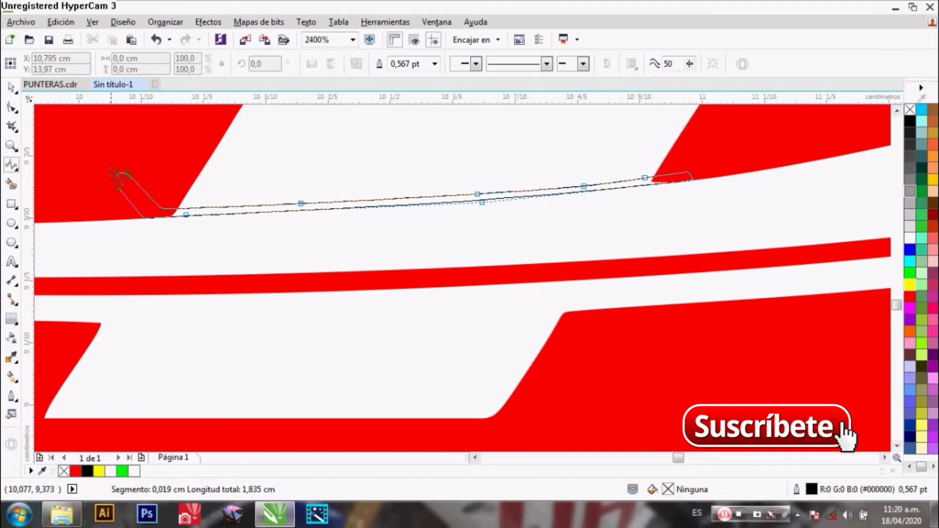
pyautogui.click(113, 173)
pyautogui.doubleClick(93, 197)
pyautogui.scroll(-4, 215, 169)
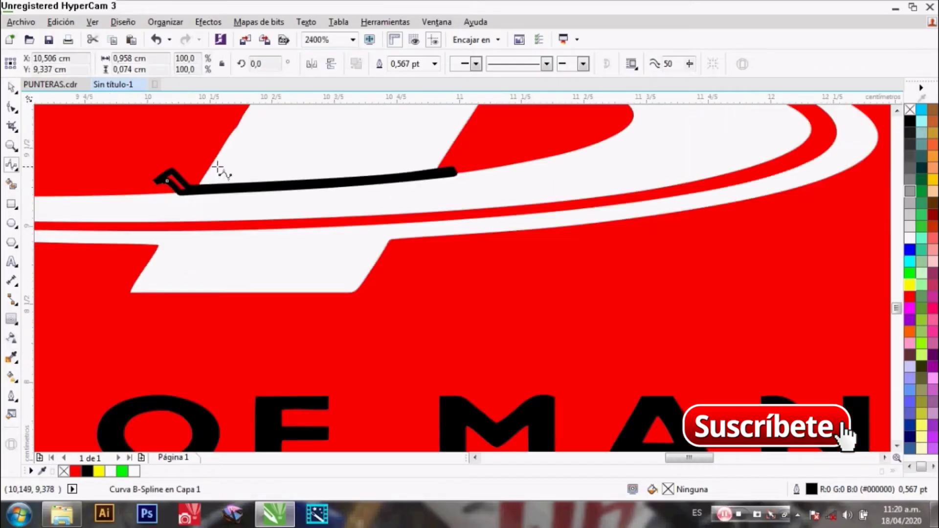
# - Set the thin strip's outline width to Muy fina, and select it together with the second T and the swoosh
pyautogui.click(434, 63)
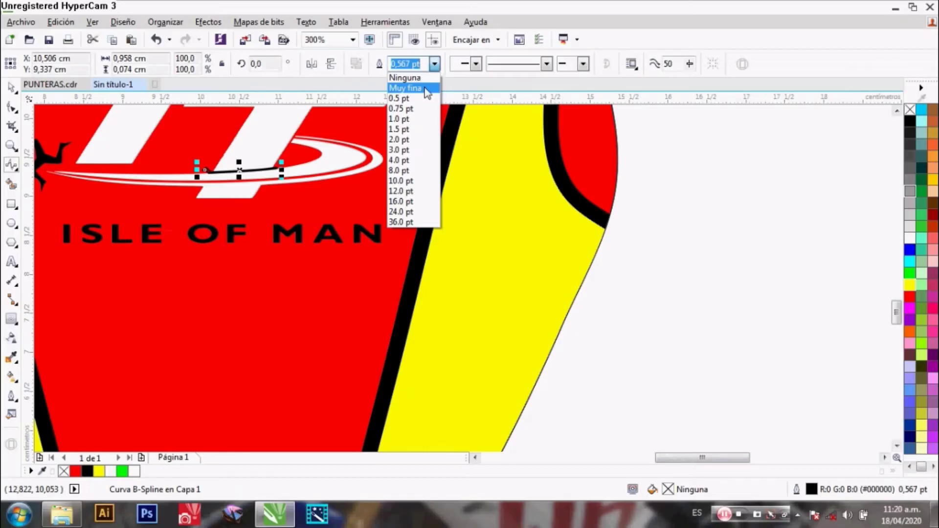
pyautogui.click(428, 89)
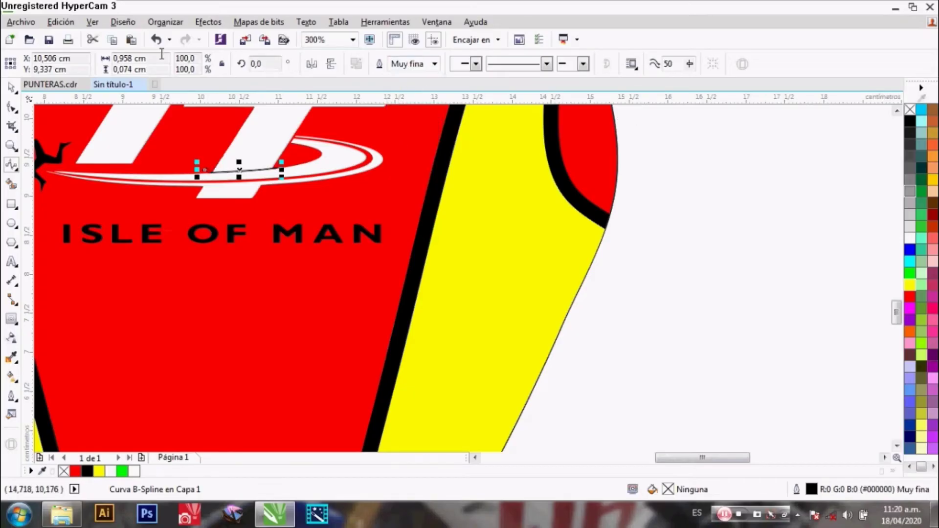
pyautogui.click(11, 90)
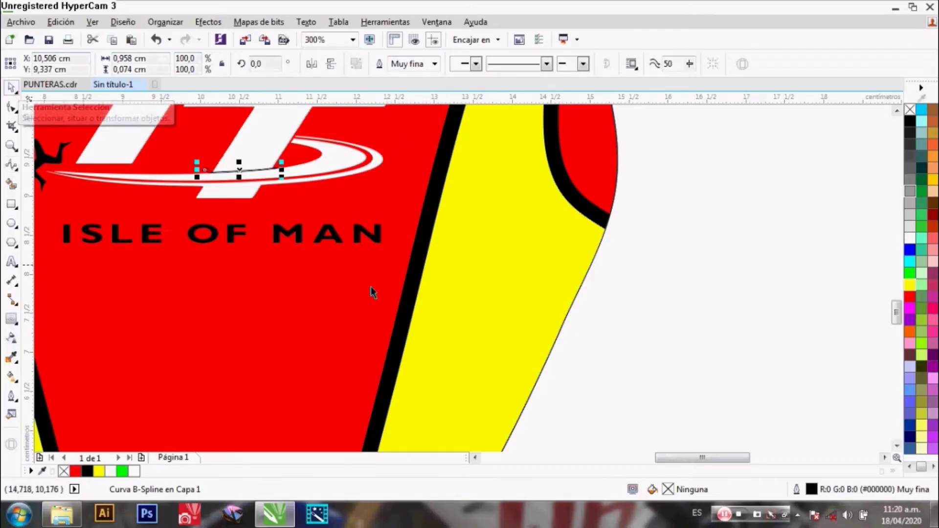
pyautogui.scroll(-2, 366, 264)
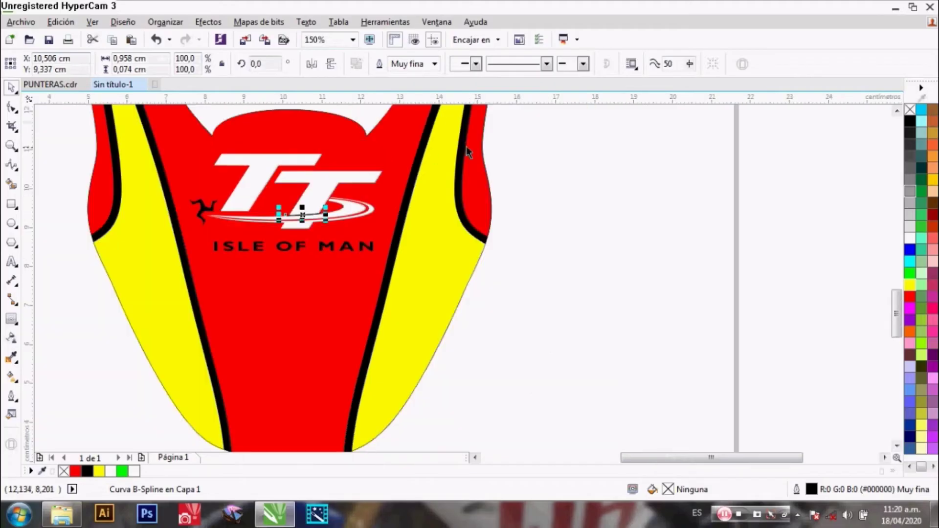
pyautogui.moveTo(542, 138); pyautogui.dragTo(226, 226)
pyautogui.scroll(2, 255, 200)
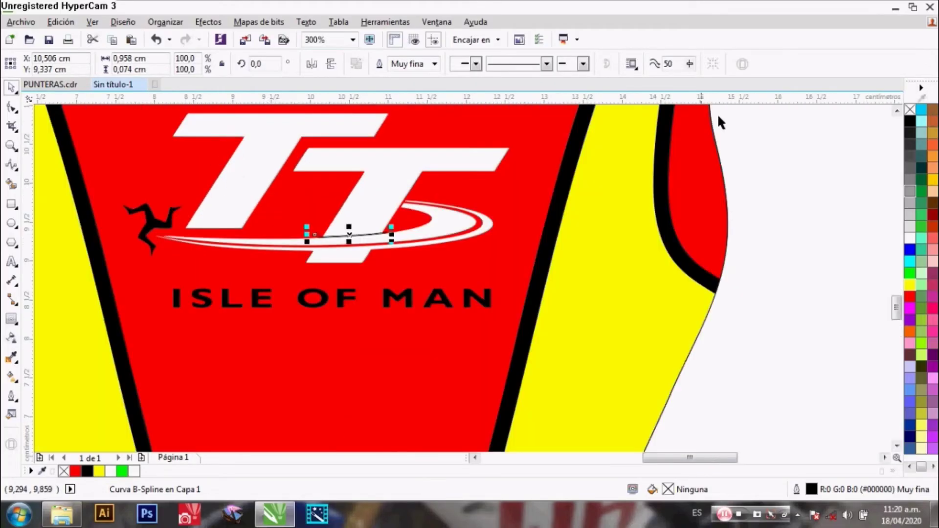
pyautogui.moveTo(776, 124); pyautogui.dragTo(151, 293)
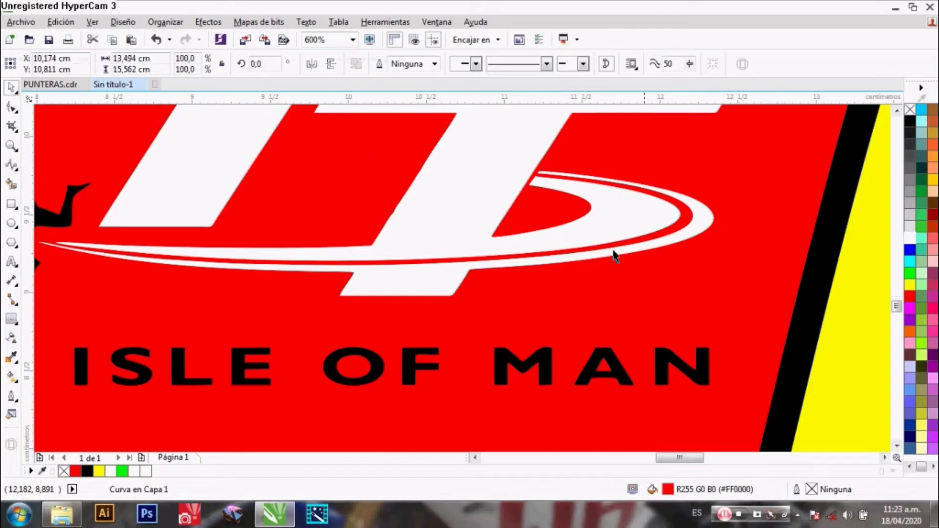
# - Fill the inner and outer bands of the logo's swoosh with yellow (#FFFF00)
pyautogui.doubleClick(459, 248)
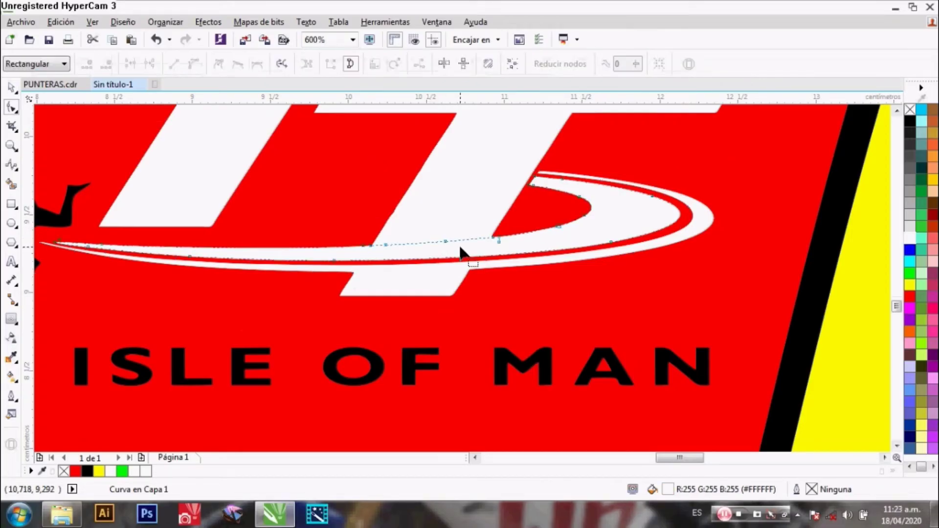
pyautogui.click(909, 284)
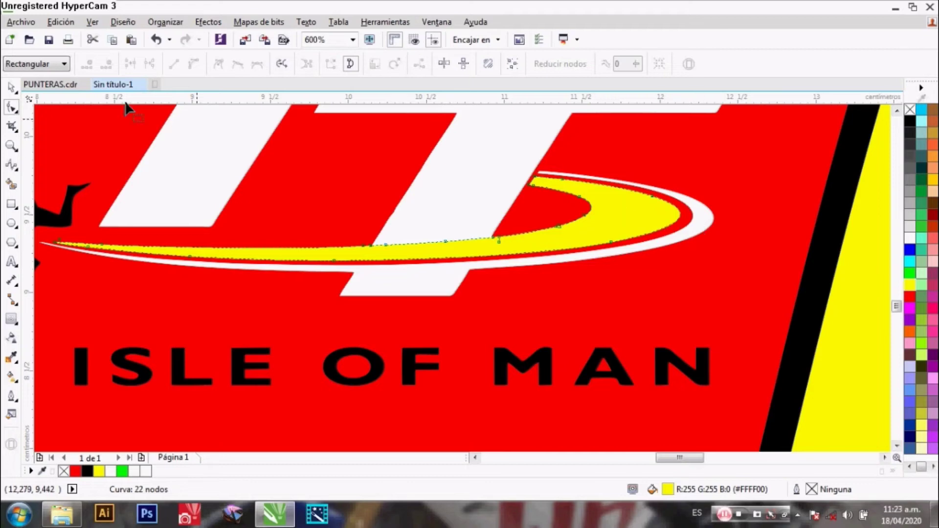
pyautogui.click(11, 88)
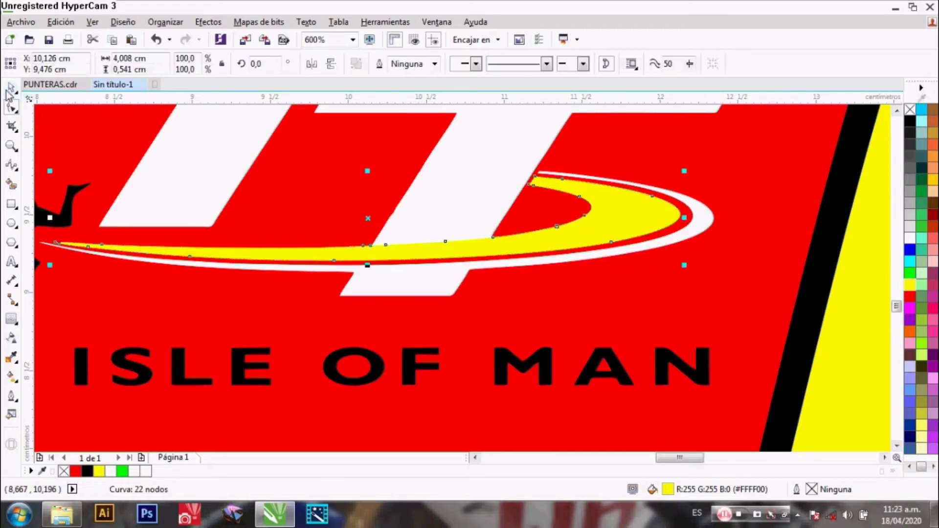
pyautogui.click(701, 229)
pyautogui.click(910, 286)
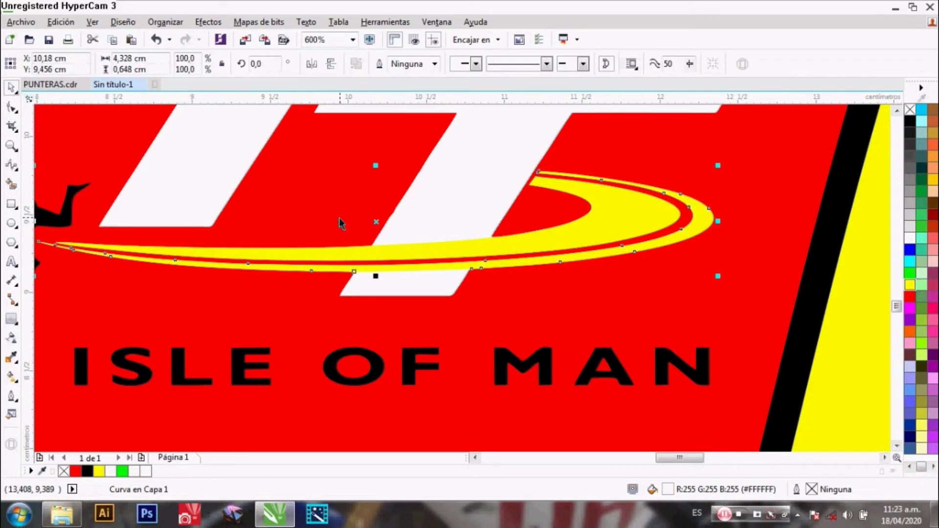
pyautogui.scroll(-2, 339, 224)
pyautogui.scroll(-2, 339, 223)
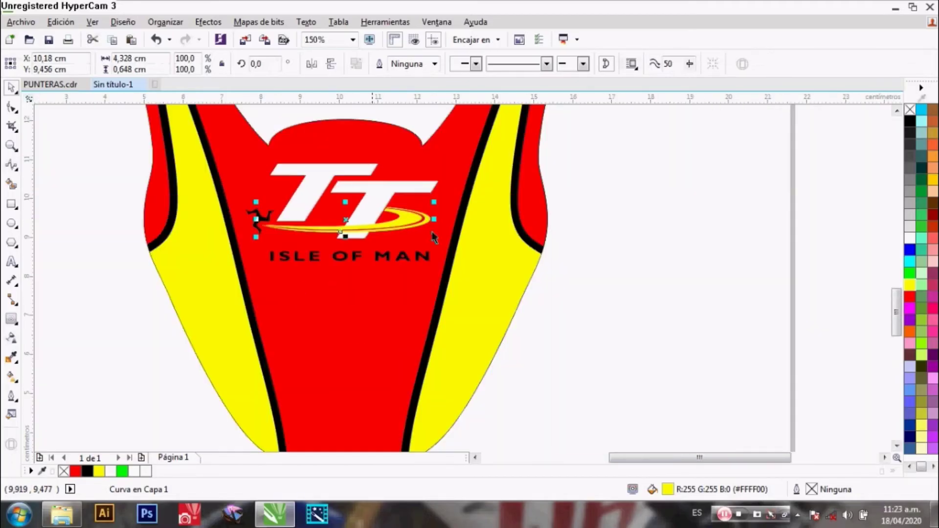
pyautogui.click(626, 235)
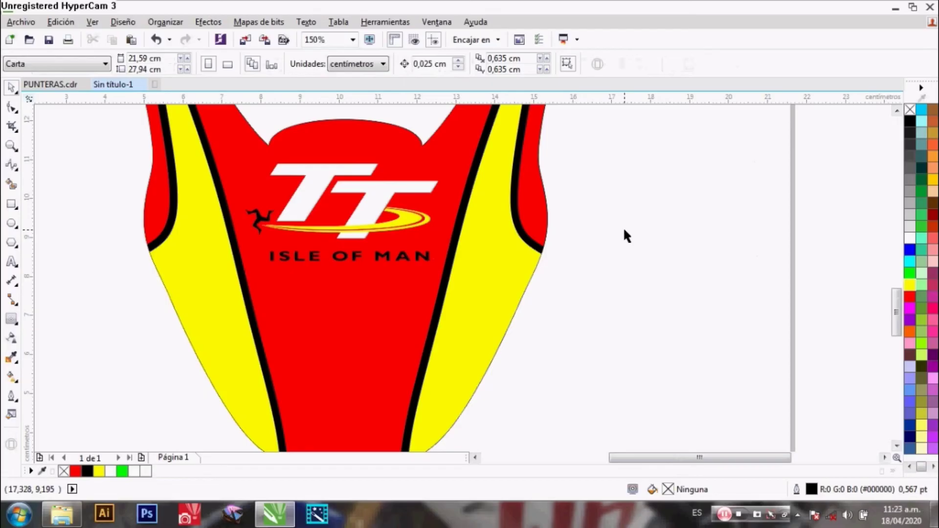
# - Fill the small three-legged figure beside the TT letters with white (Blanco)
pyautogui.scroll(2, 260, 221)
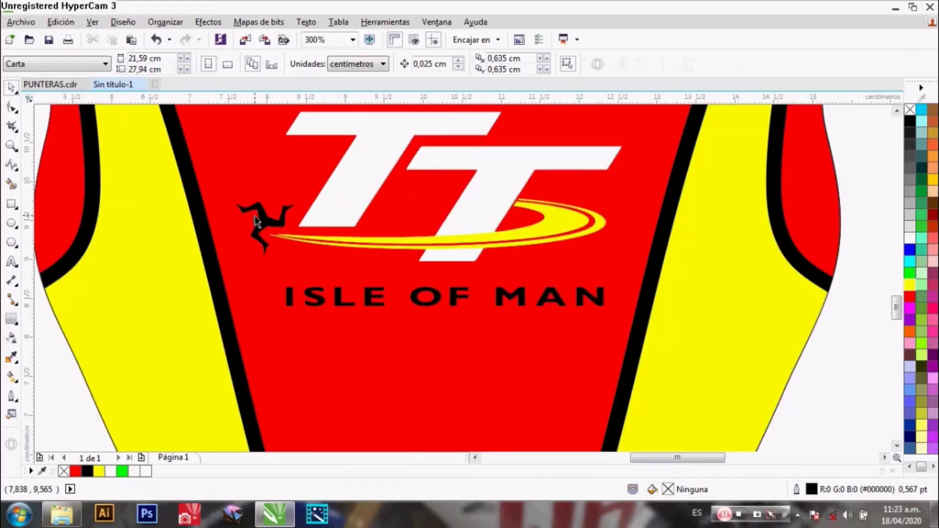
pyautogui.click(259, 221)
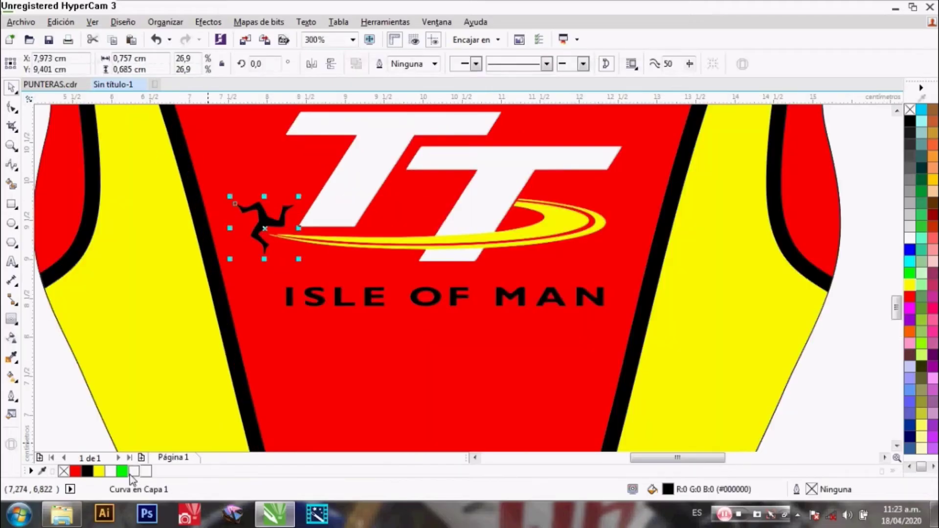
pyautogui.click(112, 472)
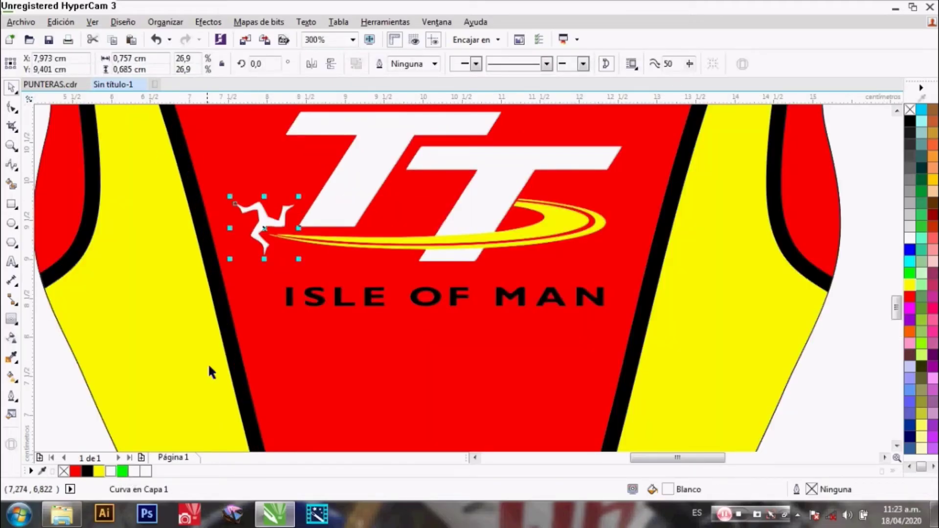
pyautogui.scroll(-2, 218, 362)
pyautogui.click(654, 302)
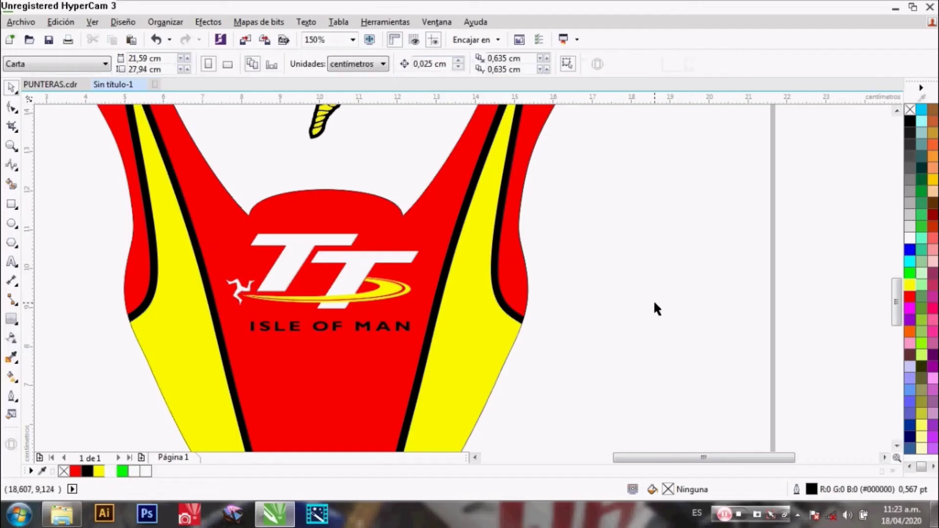
# - Group all the TT logo pieces, including the three-legged figure, swoosh and ISLE OF MAN lettering
pyautogui.scroll(-2, 631, 306)
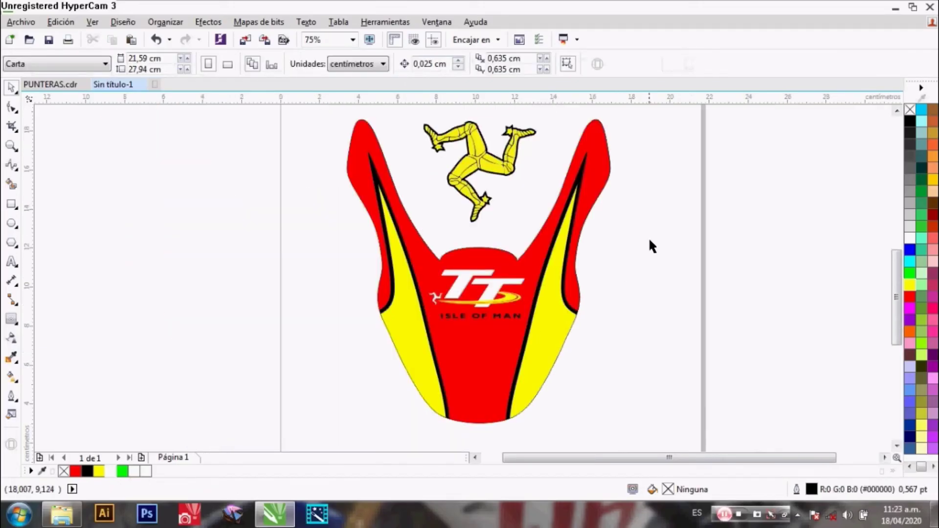
pyautogui.moveTo(649, 240); pyautogui.dragTo(379, 338)
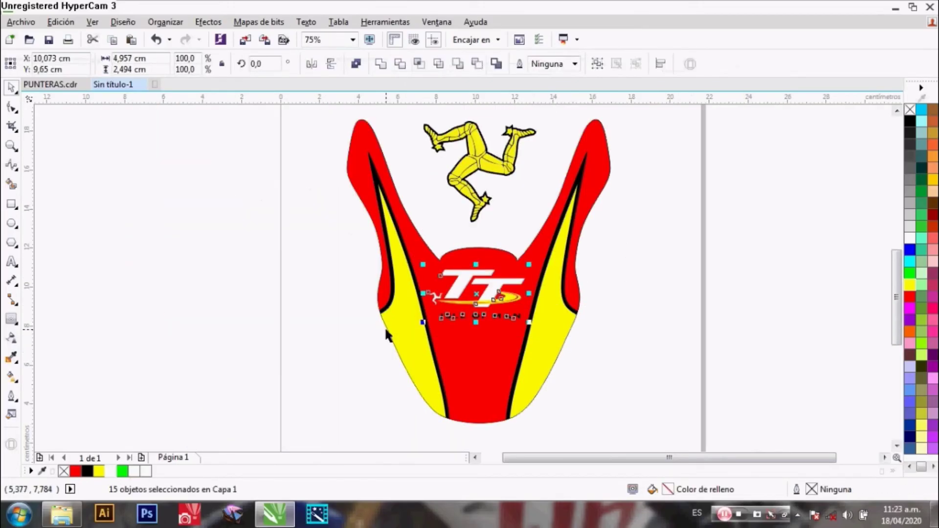
pyautogui.rightClick(461, 286)
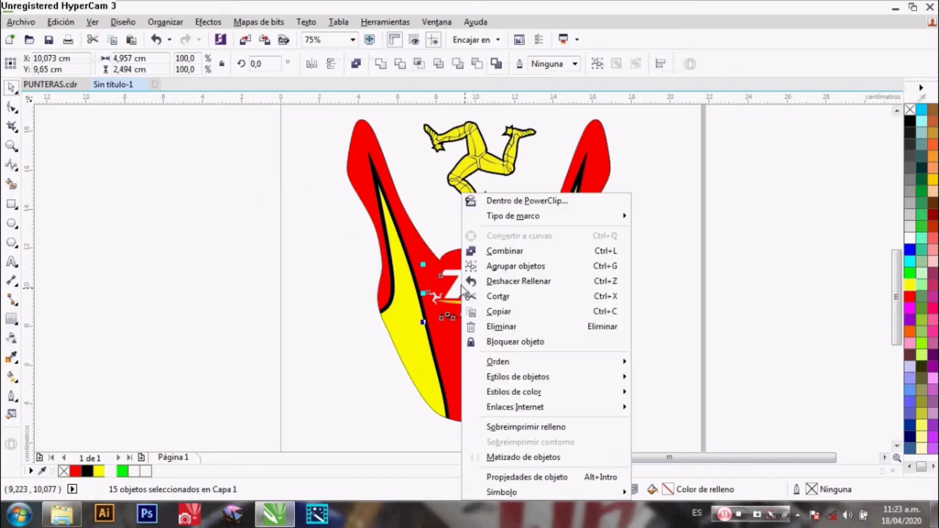
pyautogui.click(528, 275)
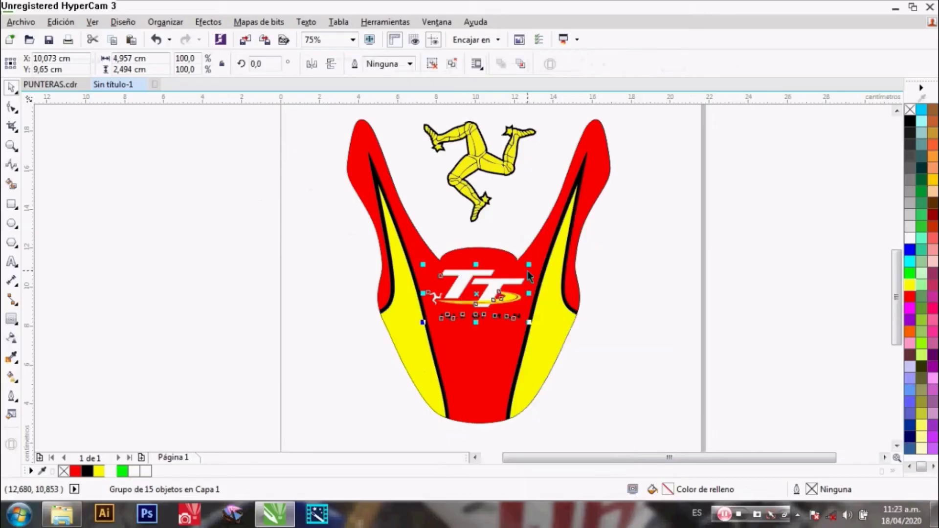
pyautogui.click(680, 287)
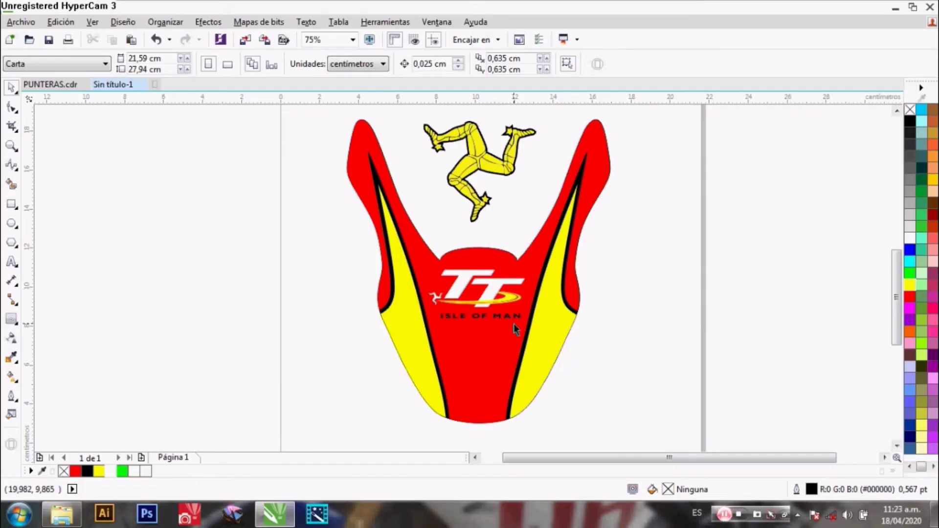
# - Group the nine ISLE OF MAN letters under the TT logo and place a copy outside the fender, beside its lower end
pyautogui.scroll(2, 514, 324)
pyautogui.click(505, 311)
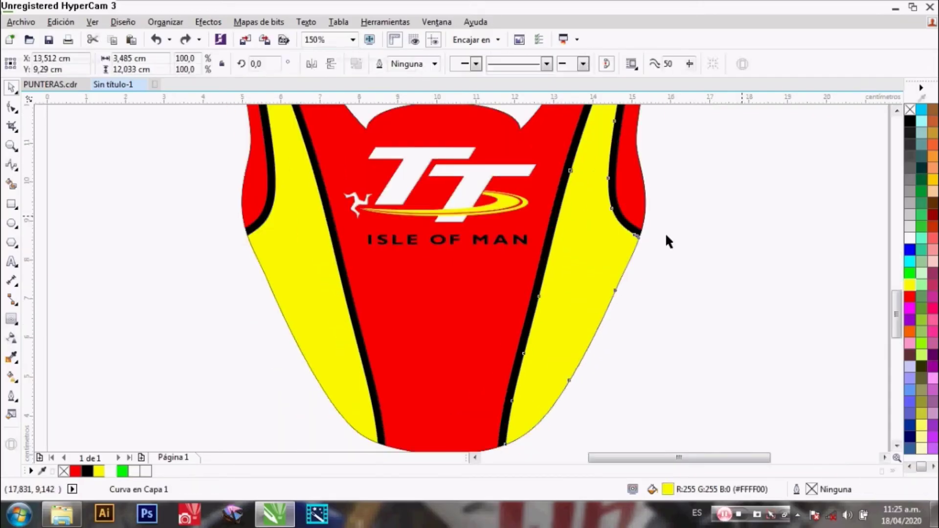
pyautogui.moveTo(742, 216); pyautogui.dragTo(350, 291)
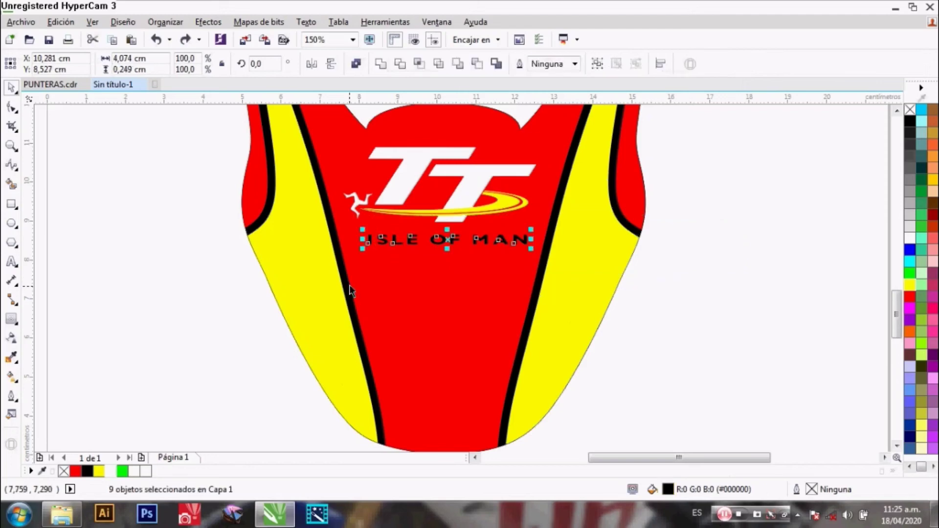
pyautogui.hotkey('ctrl', 'g')
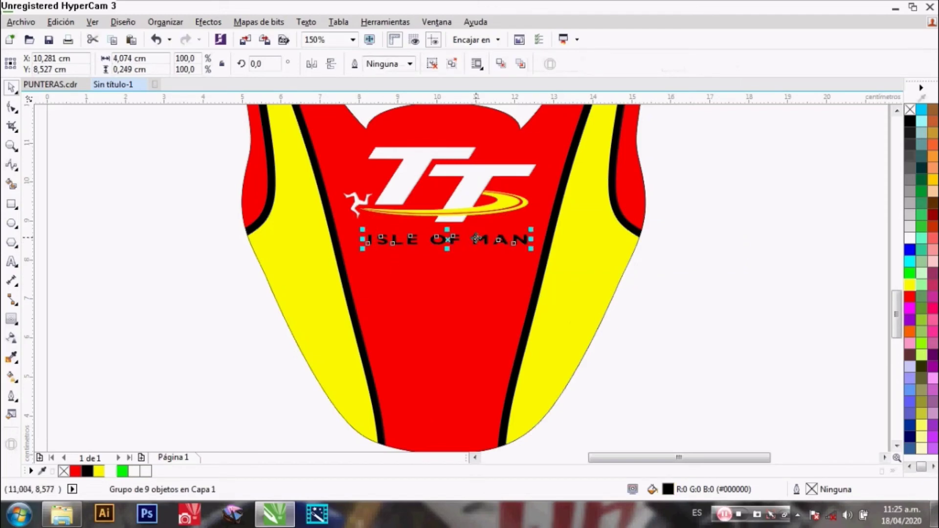
pyautogui.moveTo(476, 238); pyautogui.dragTo(709, 361)
pyautogui.click(736, 383)
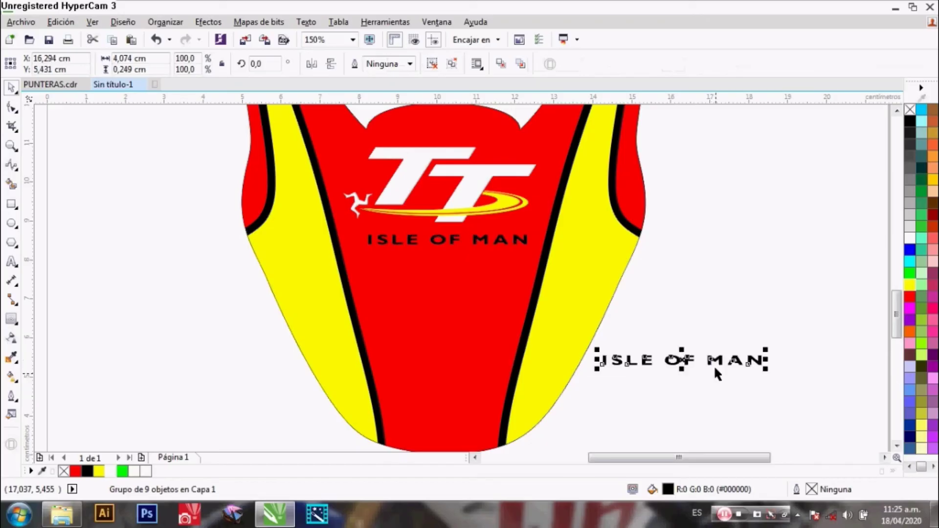
# - Rotate the ISLE OF MAN copy to about 70.7° and place it along the right yellow band
pyautogui.click(716, 359)
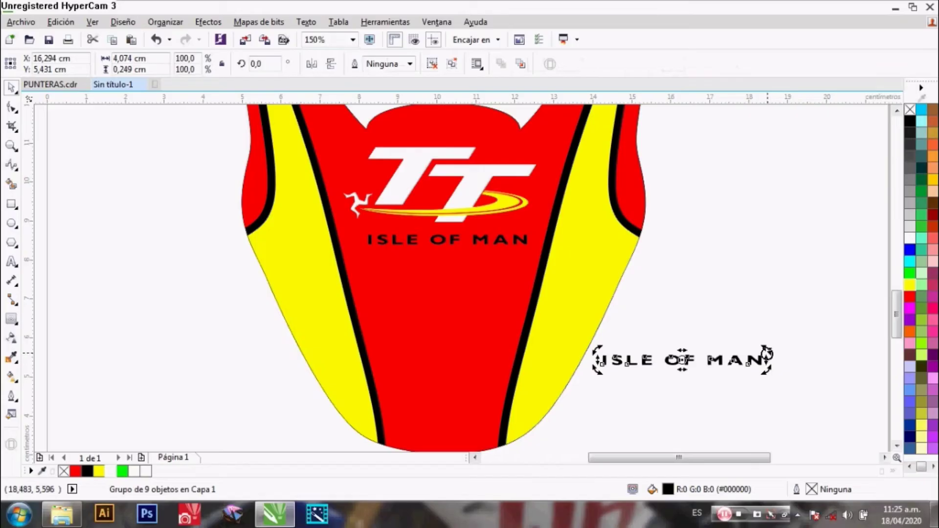
pyautogui.moveTo(770, 342); pyautogui.dragTo(715, 268)
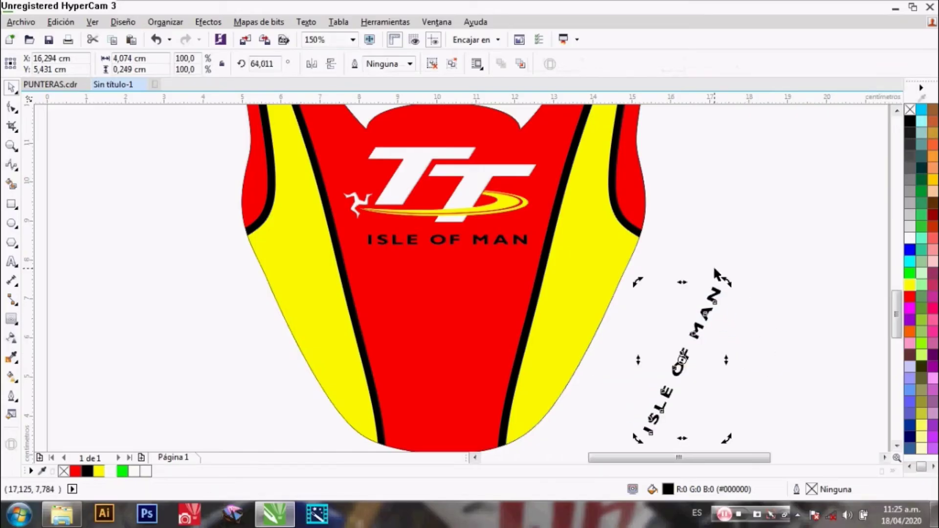
pyautogui.click(761, 331)
pyautogui.moveTo(705, 323); pyautogui.dragTo(604, 239)
pyautogui.click(596, 268)
pyautogui.click(715, 306)
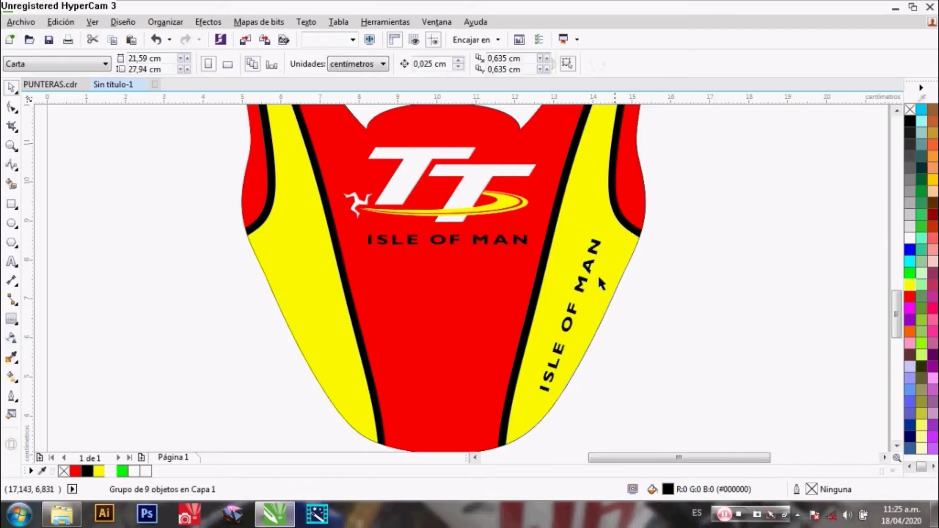
# - Duplicate the slanted ISLE OF MAN lettering beside the left yellow band and rotate the copy to about 295.6°
pyautogui.moveTo(585, 284); pyautogui.dragTo(242, 285)
pyautogui.click(277, 313)
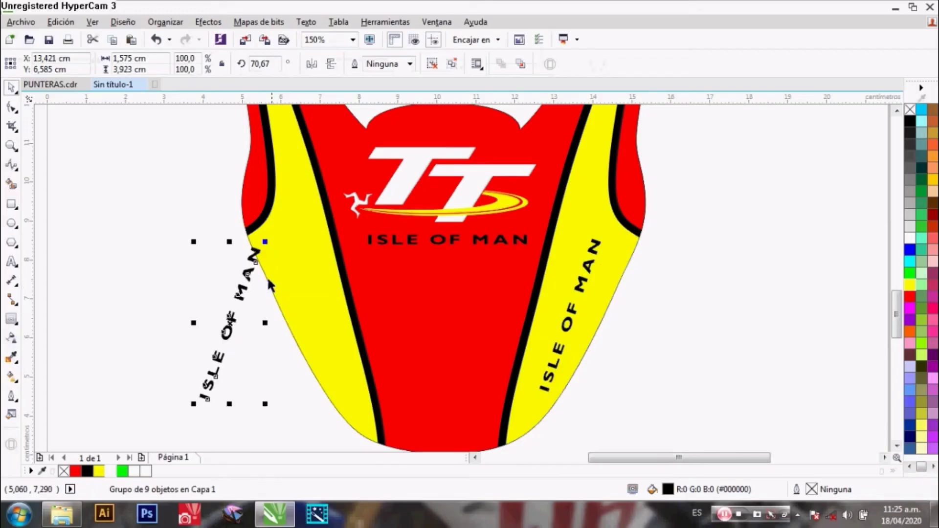
pyautogui.click(253, 250)
pyautogui.moveTo(262, 245); pyautogui.dragTo(266, 419)
pyautogui.click(191, 362)
# - Place the second lettering copy on the left yellow band, adjust its rotation to about 292.6° and nudge it slightly right
pyautogui.moveTo(227, 312); pyautogui.dragTo(306, 303)
pyautogui.click(295, 268)
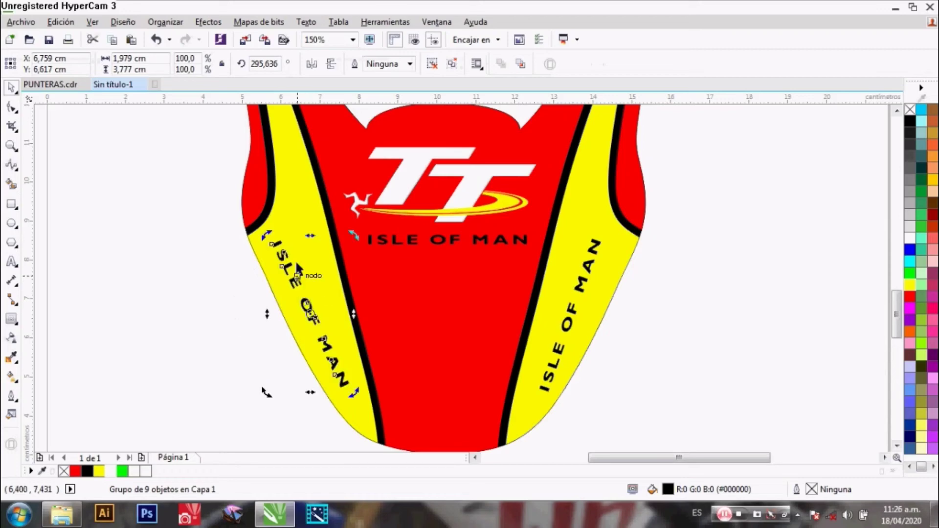
pyautogui.moveTo(349, 237); pyautogui.dragTo(359, 237)
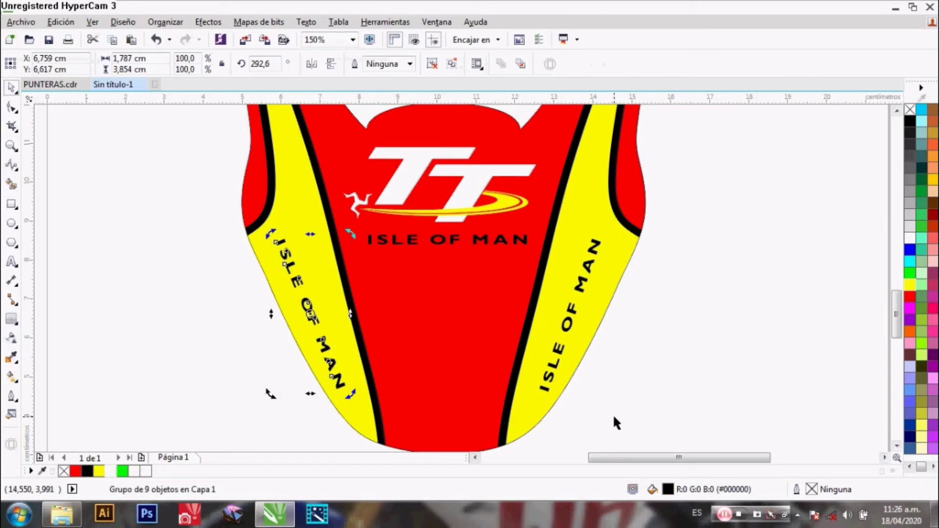
pyautogui.press('Right')
pyautogui.press('Right')
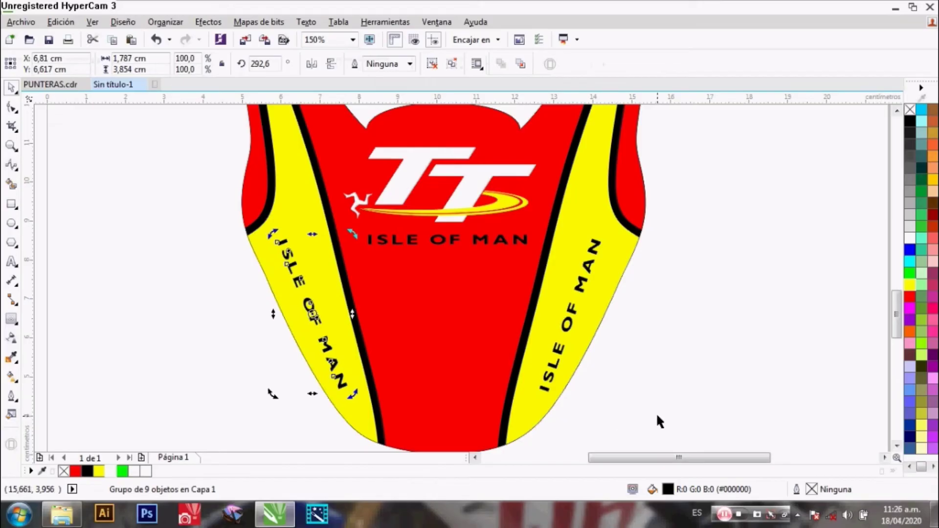
pyautogui.click(215, 234)
# - Import the yguhhhuhu badge image from the punteras folder and position it to the left of the fender
pyautogui.scroll(-2, 405, 330)
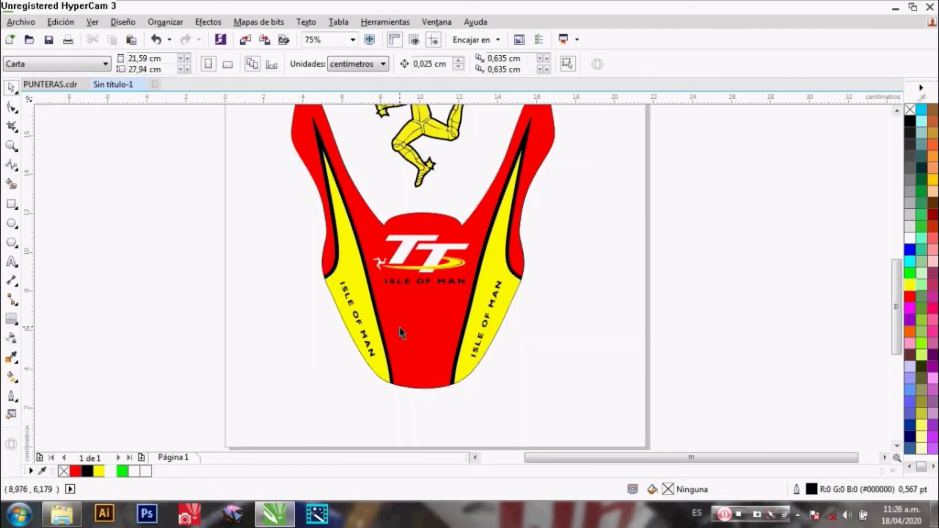
pyautogui.click(49, 522)
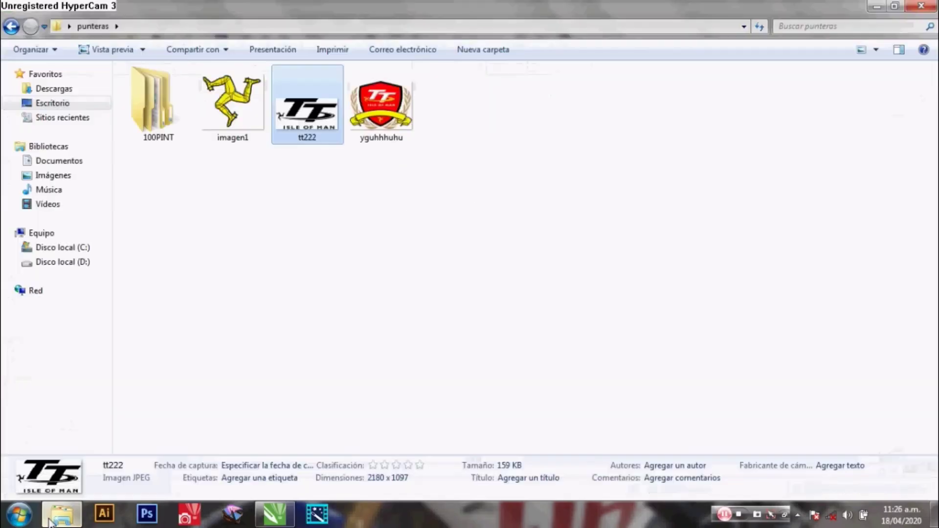
pyautogui.click(385, 122)
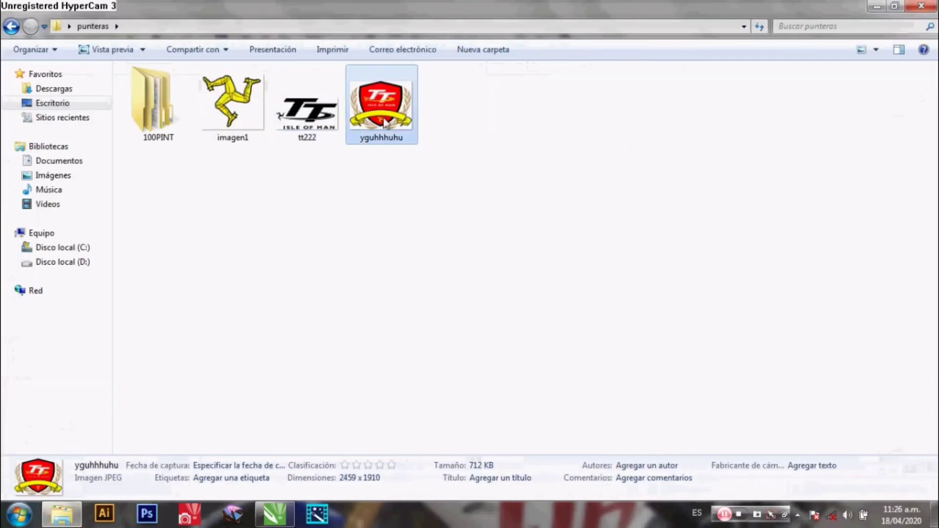
pyautogui.moveTo(385, 123); pyautogui.dragTo(250, 324)
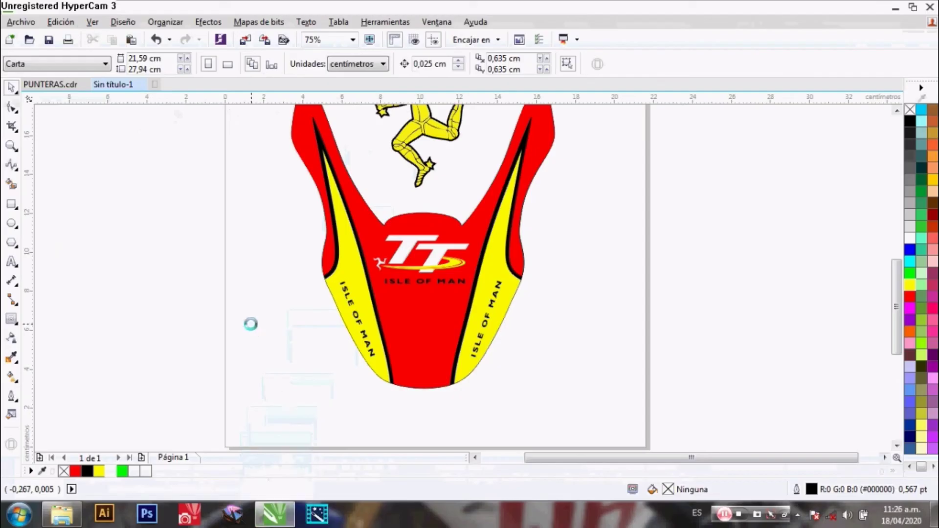
pyautogui.scroll(-2, 251, 330)
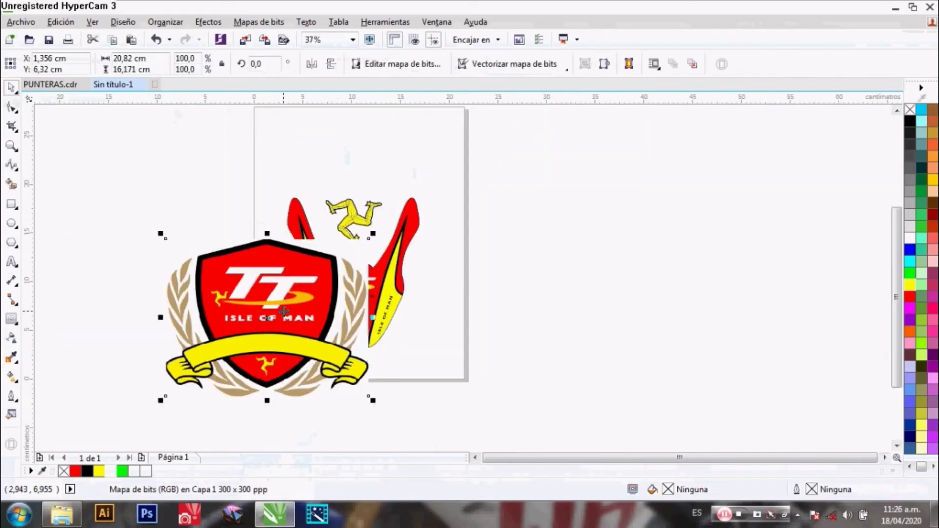
pyautogui.moveTo(223, 300); pyautogui.dragTo(199, 289)
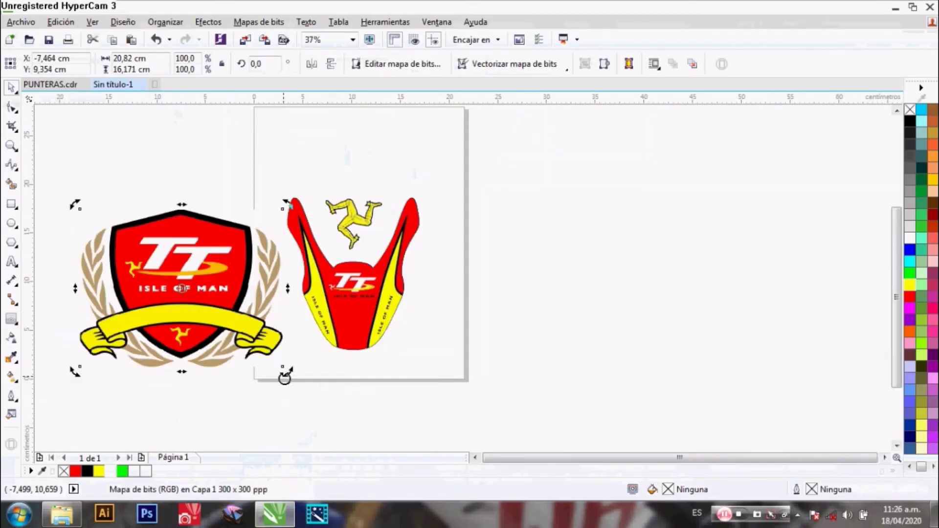
# - Scale the badge bitmap down to about 2.79 by 2.17 cm and place it just below the fender's lower end
pyautogui.click(284, 375)
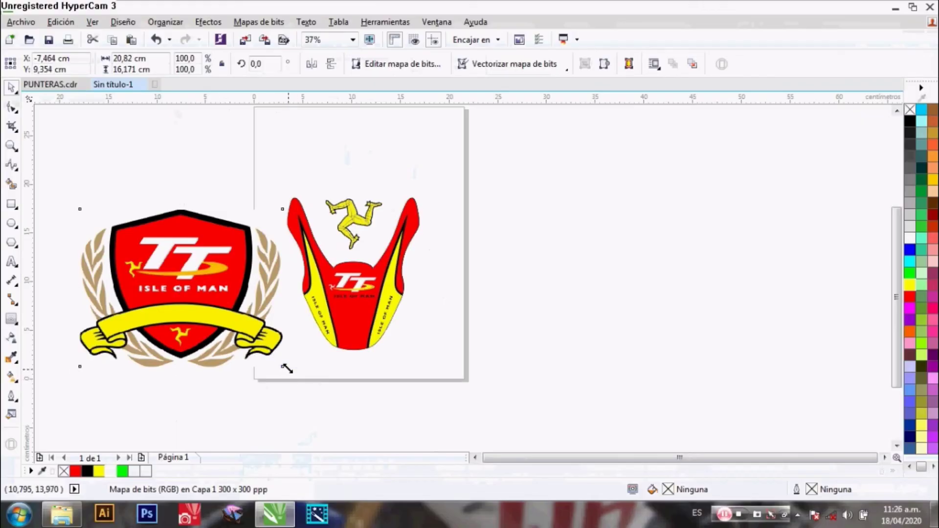
pyautogui.moveTo(287, 369); pyautogui.dragTo(404, 397)
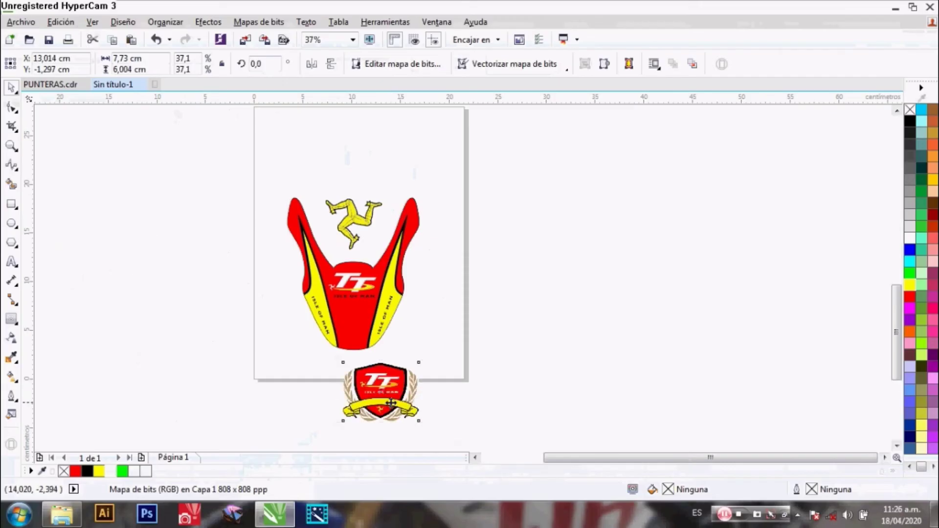
pyautogui.scroll(2, 391, 402)
pyautogui.moveTo(446, 322); pyautogui.dragTo(348, 380)
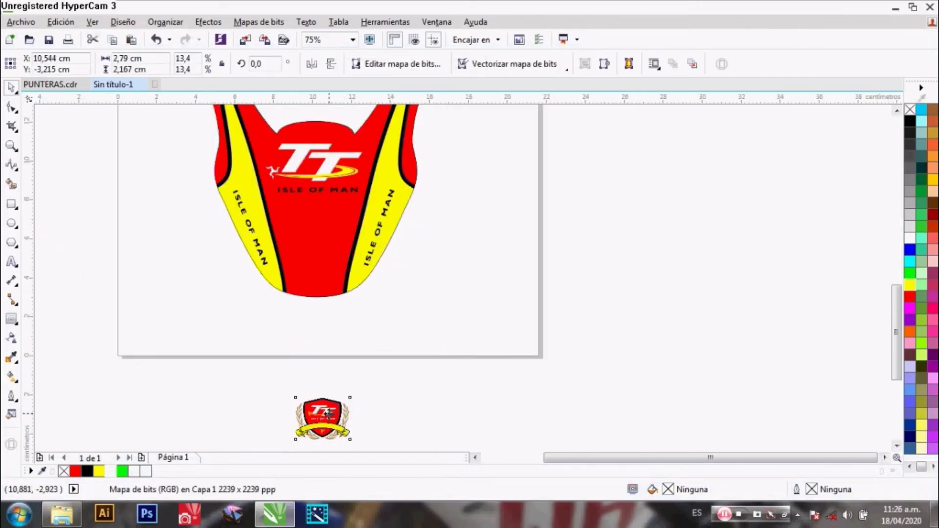
pyautogui.moveTo(327, 413); pyautogui.dragTo(317, 325)
pyautogui.scroll(1, 317, 325)
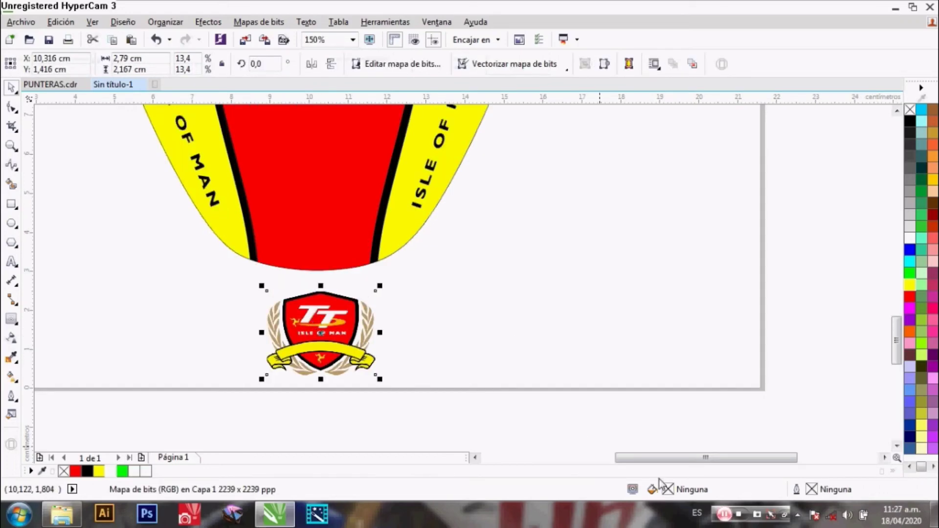
pyautogui.click(662, 314)
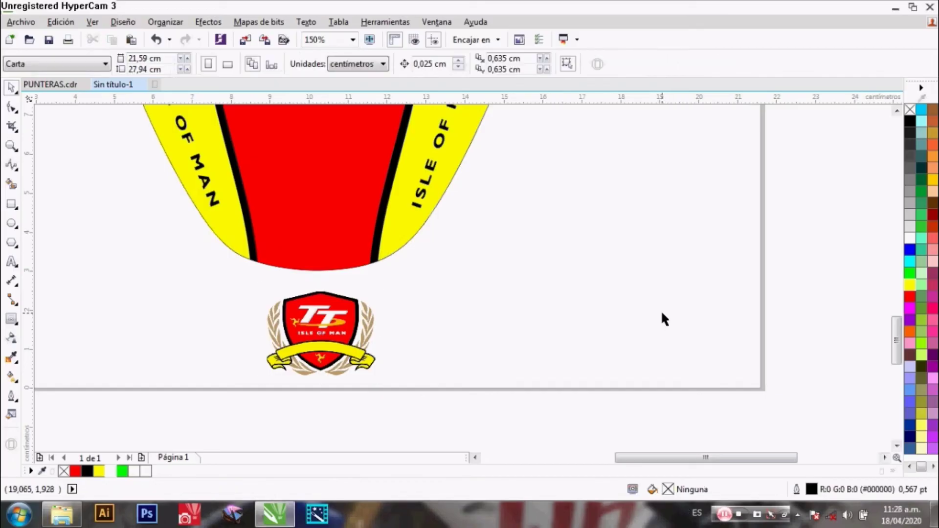
# - Trace the badge bitmap by outline as Logotipo detallado, accepting the bitmap reduction and the default trace settings
pyautogui.click(326, 341)
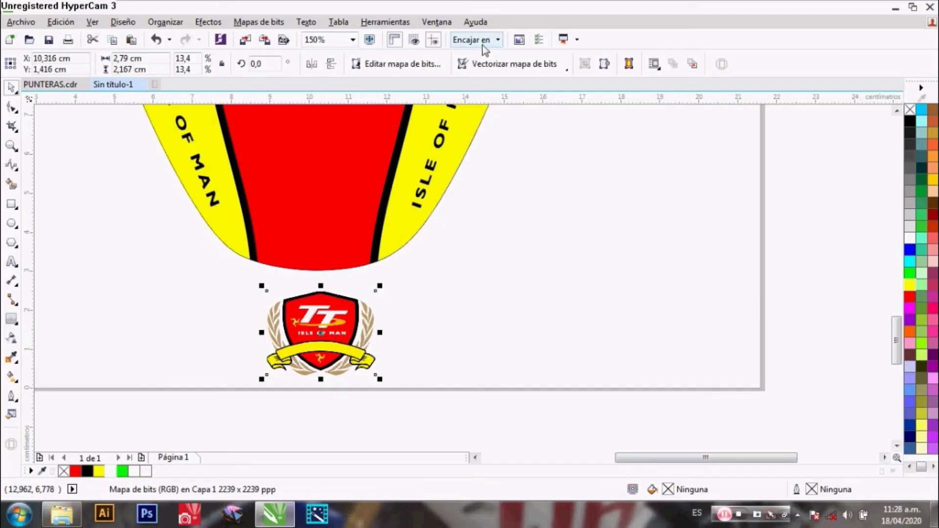
pyautogui.click(554, 68)
pyautogui.moveTo(550, 116)
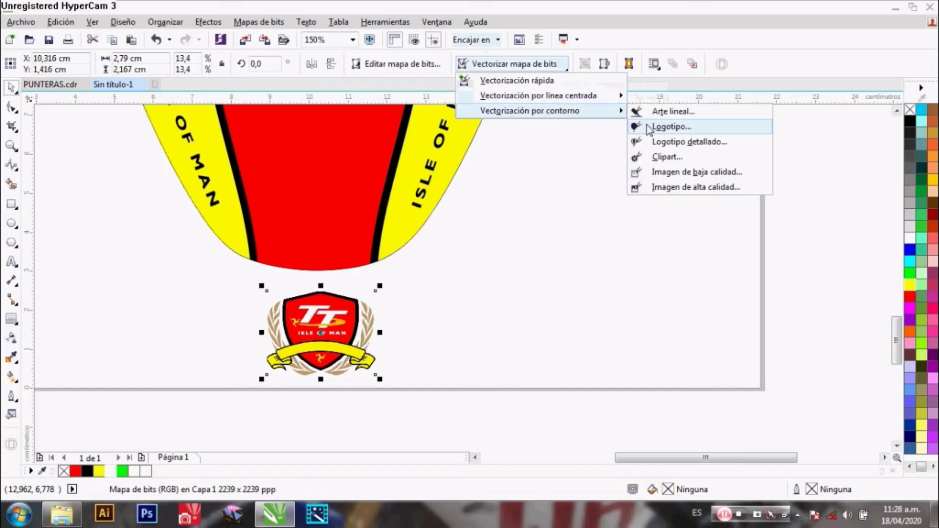
pyautogui.click(694, 146)
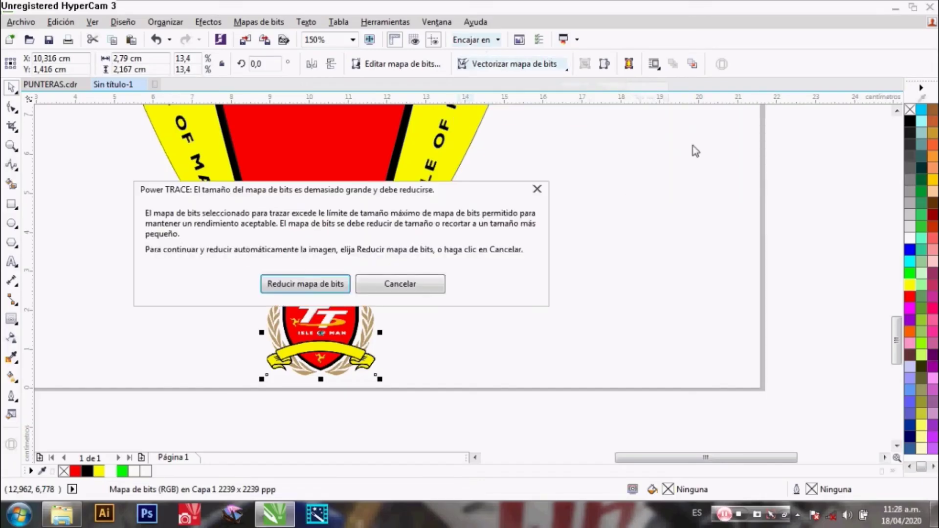
pyautogui.click(321, 287)
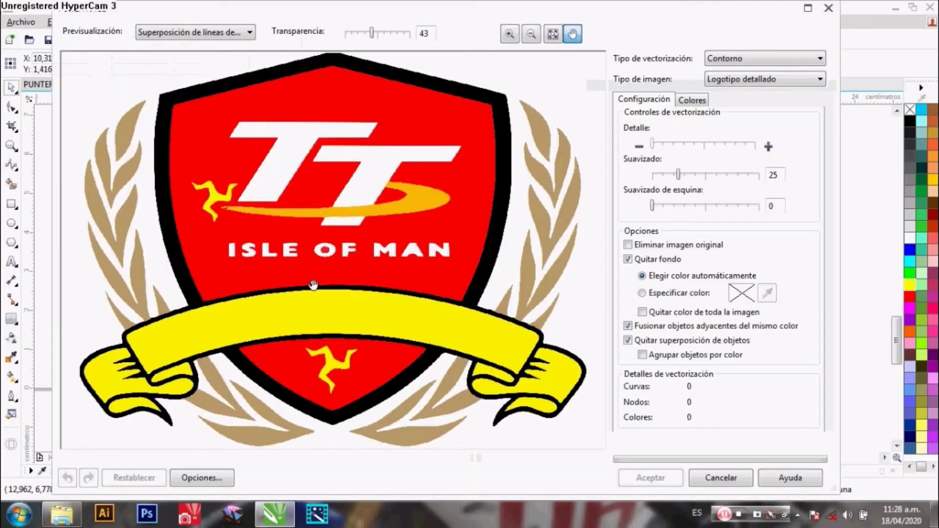
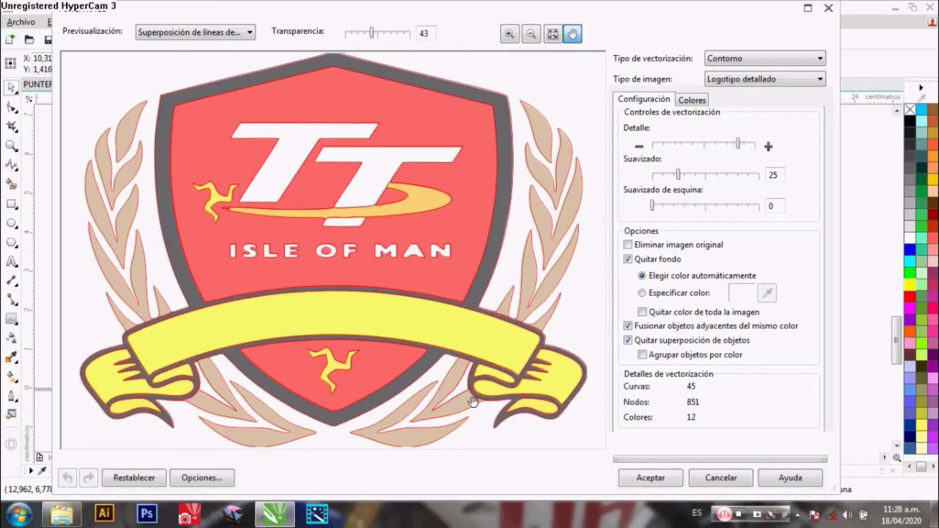
pyautogui.click(674, 484)
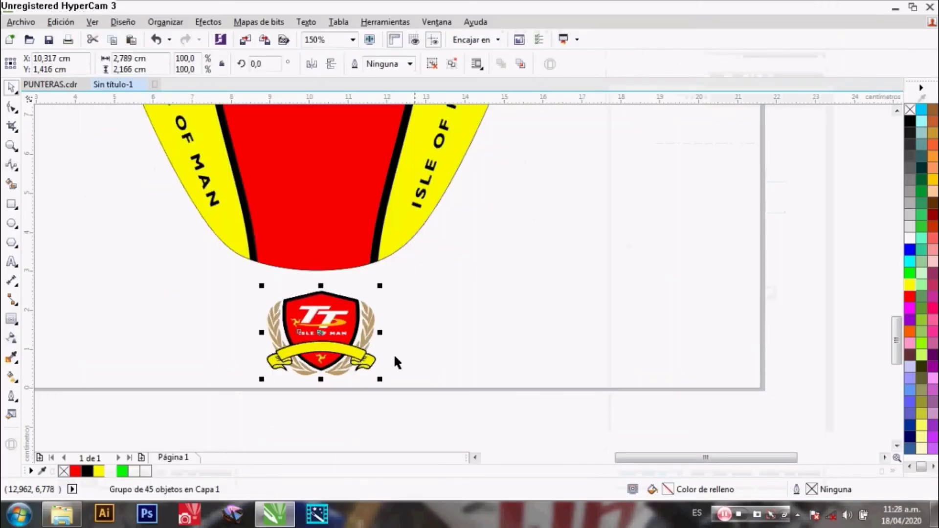
# - Move the traced badge onto the red centre near the fender's lower end and delete the original bitmap
pyautogui.moveTo(355, 329)
pyautogui.mouseDown()
pyautogui.moveTo(329, 260)
pyautogui.moveTo(352, 191)
pyautogui.moveTo(346, 180)
pyautogui.mouseUp()
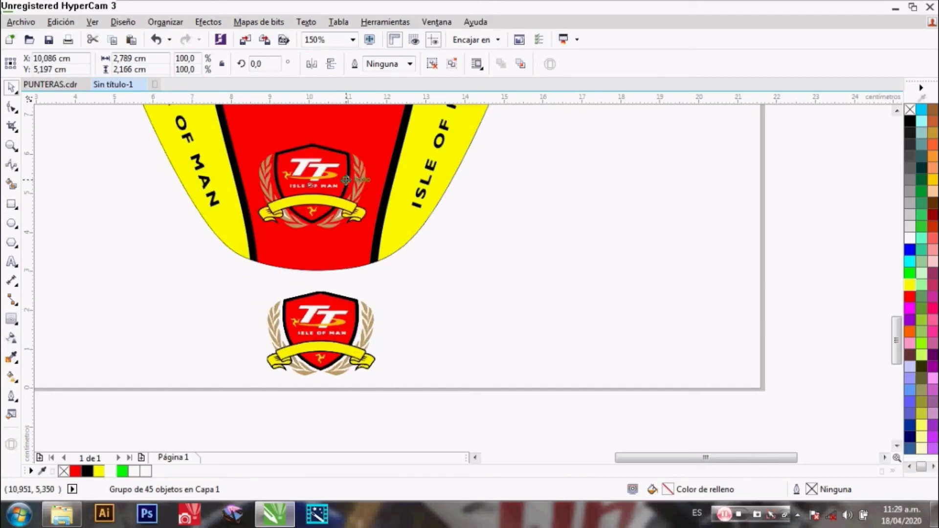
pyautogui.click(436, 322)
pyautogui.click(346, 336)
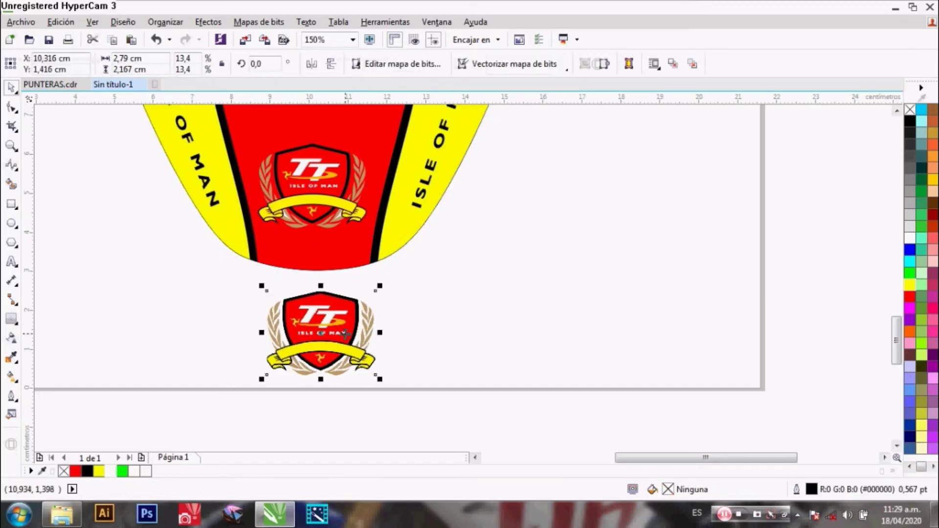
pyautogui.press('Delete')
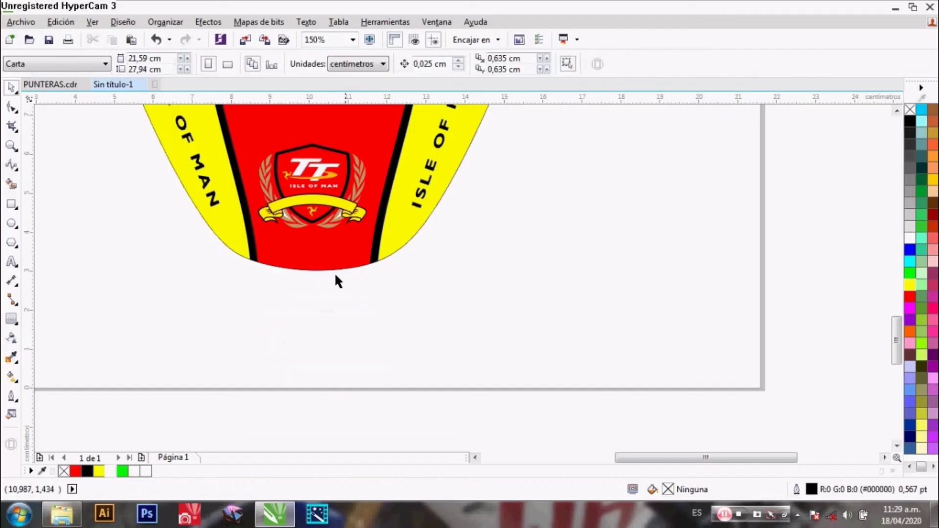
# - Ungroup the traced badge on the red centre into its separate objects and clear the selection
pyautogui.scroll(2, 275, 147)
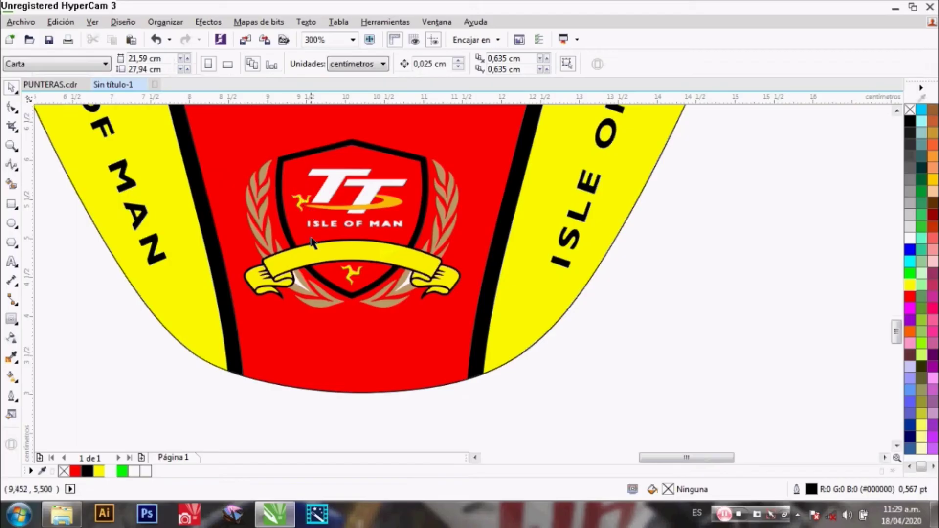
pyautogui.click(299, 288)
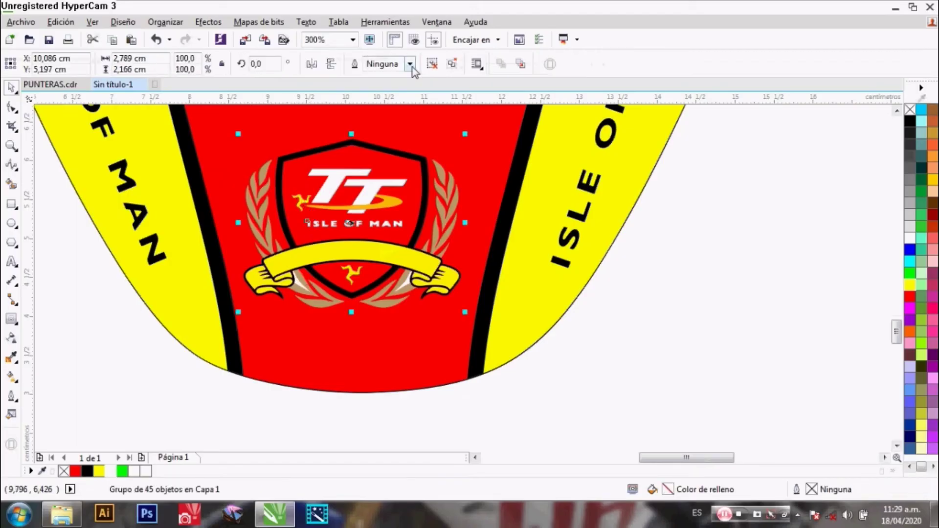
pyautogui.click(431, 68)
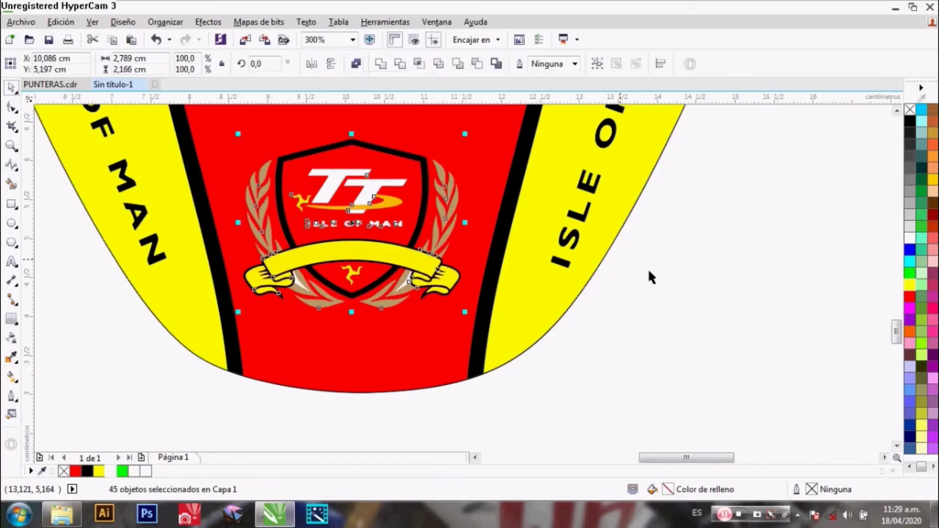
pyautogui.click(711, 285)
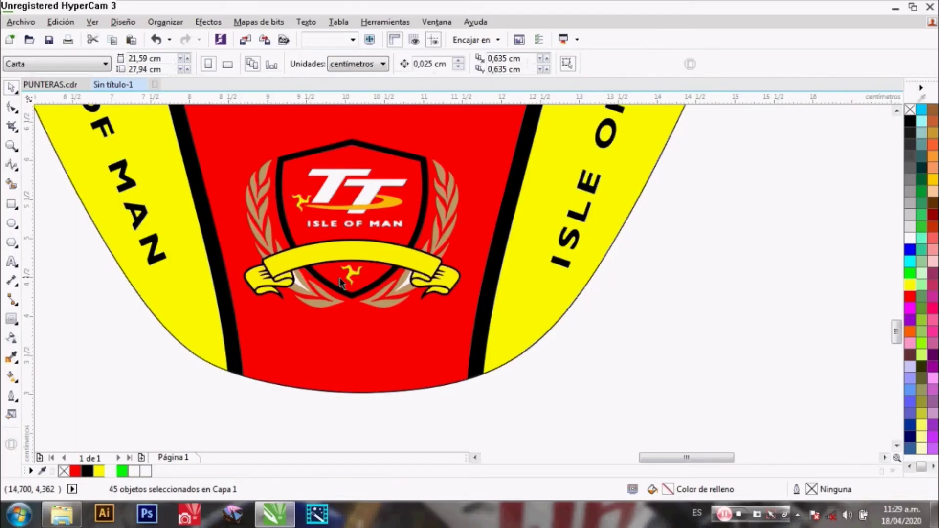
# - Delete the two small white fragments between the ribbon and the laurel leaves on the badge
pyautogui.click(299, 287)
pyautogui.press('Escape')
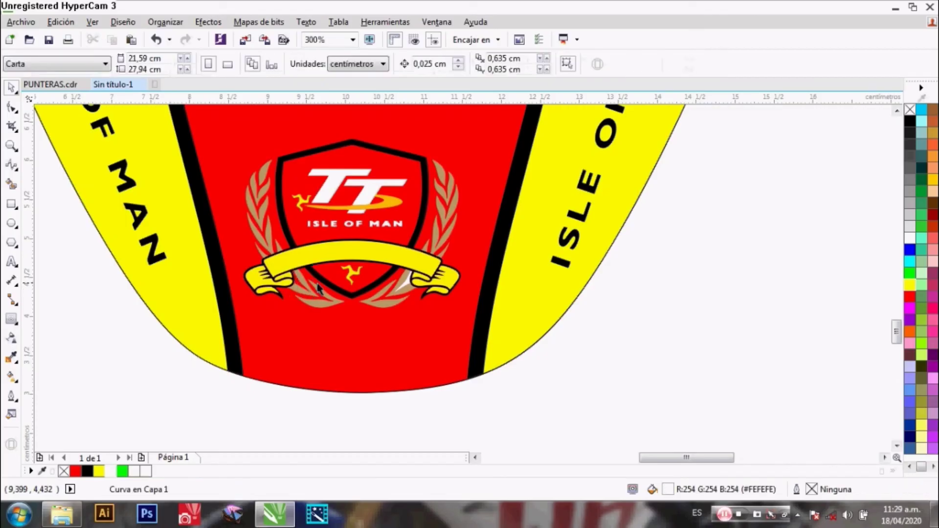
pyautogui.click(406, 287)
pyautogui.press('Escape')
pyautogui.scroll(2, 335, 181)
# - Delete the traced TT letters, orange swoosh and three-legged figure from the upper part of the badge's shield
pyautogui.click(337, 188)
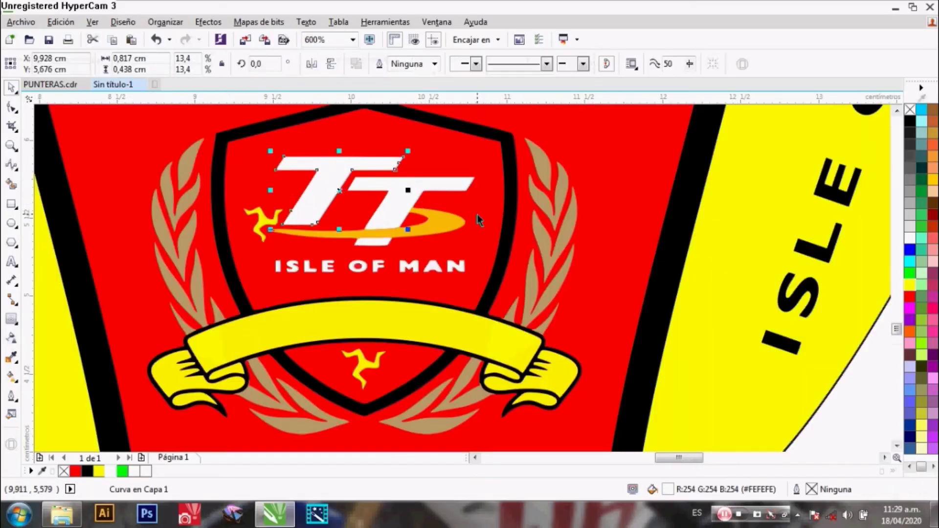
pyautogui.scroll(-2, 480, 255)
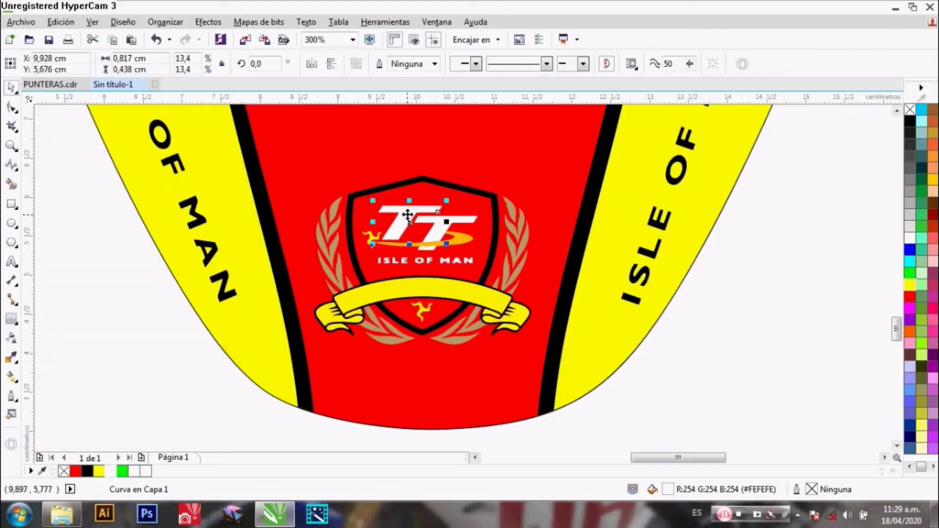
pyautogui.scroll(2, 407, 216)
pyautogui.press('Delete')
pyautogui.click(450, 223)
pyautogui.press('Delete')
pyautogui.click(502, 254)
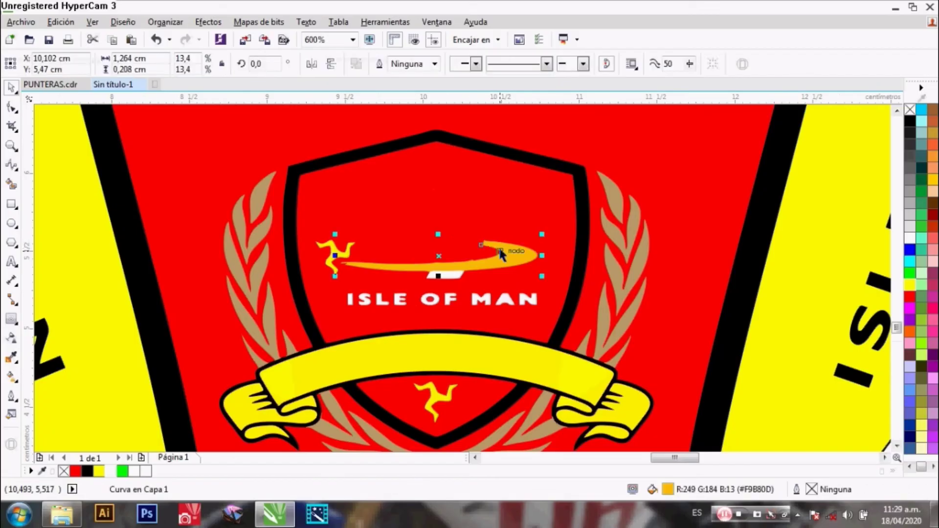
pyautogui.press('Delete')
pyautogui.click(335, 256)
pyautogui.press('Delete')
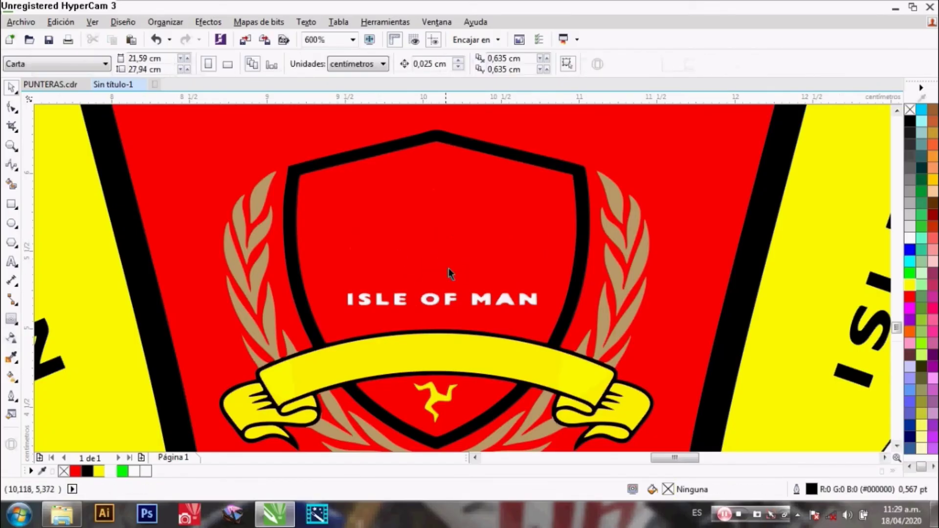
# - Delete all the traced white ISLE OF MAN letters inside the badge's shield
pyautogui.click(449, 299)
pyautogui.press('Delete')
pyautogui.click(436, 304)
pyautogui.press('Delete')
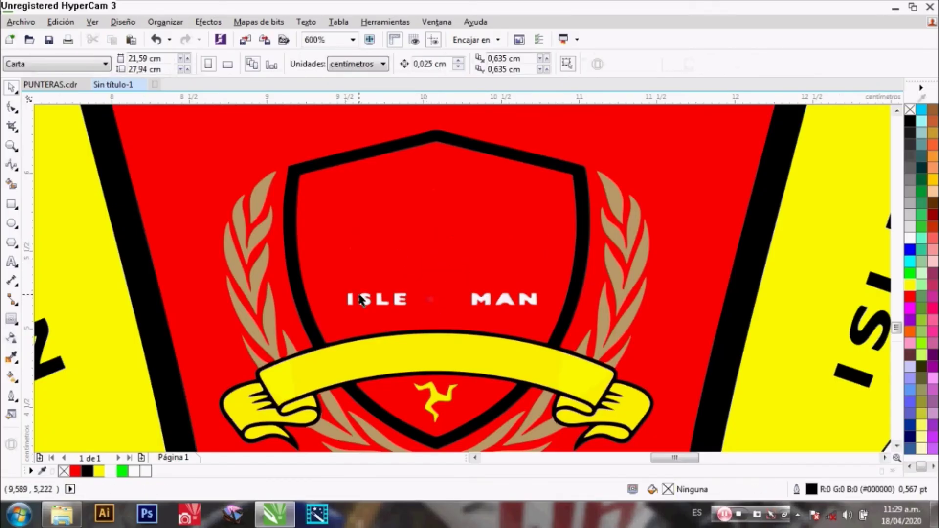
pyautogui.click(354, 299)
pyautogui.press('Delete')
pyautogui.click(394, 299)
pyautogui.press('Delete')
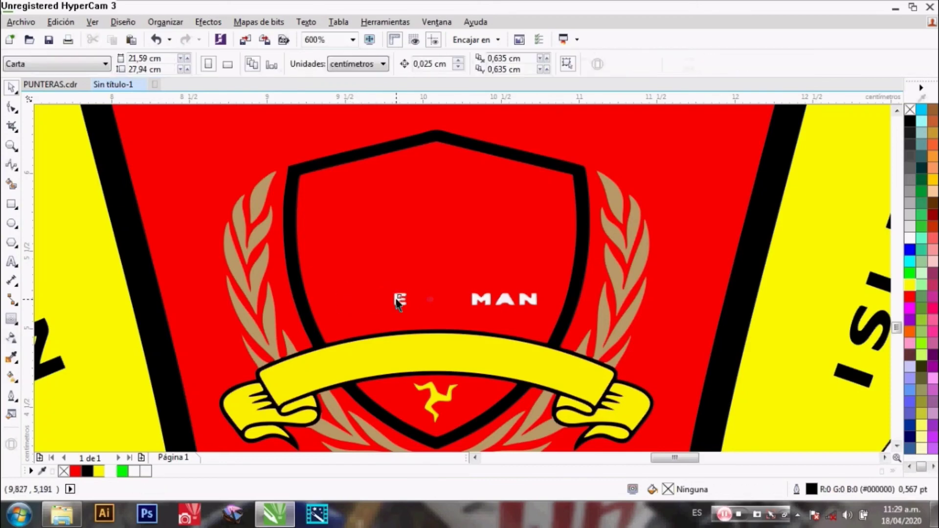
pyautogui.click(480, 302)
pyautogui.press('Delete')
pyautogui.click(506, 299)
pyautogui.press('Delete')
pyautogui.click(525, 300)
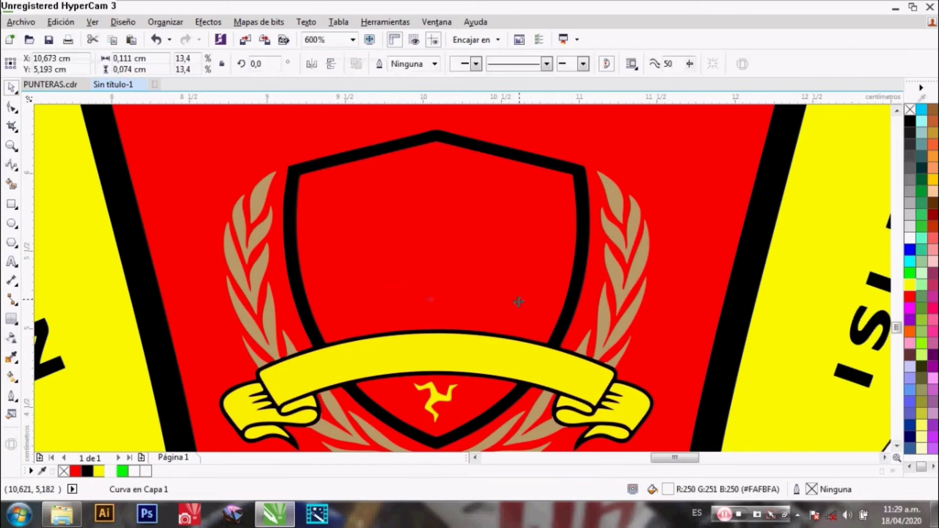
pyautogui.press('Delete')
# - Duplicate the fender's large TT logo, scale the copy to about 1.87 by 0.94 cm and place it over the badge's shield
pyautogui.scroll(-5, 421, 302)
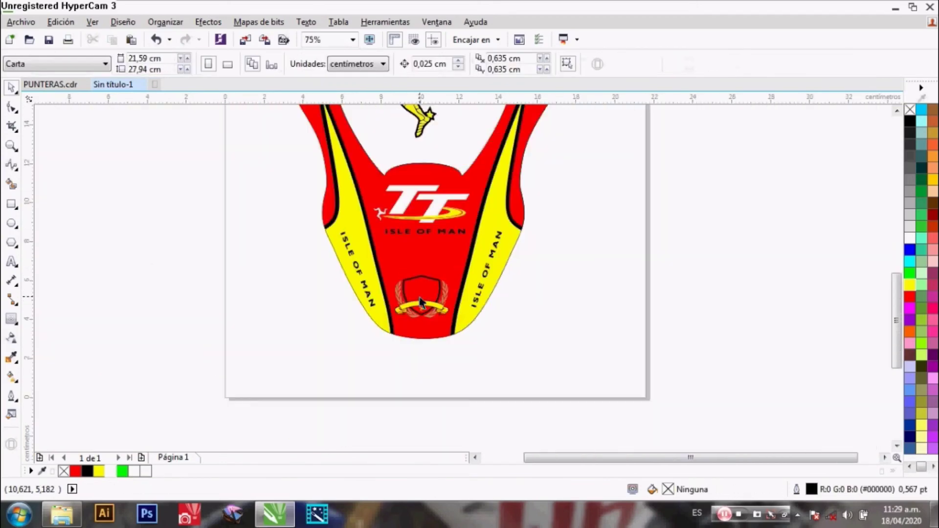
pyautogui.click(399, 191)
pyautogui.moveTo(399, 191); pyautogui.dragTo(536, 305)
pyautogui.click(605, 335)
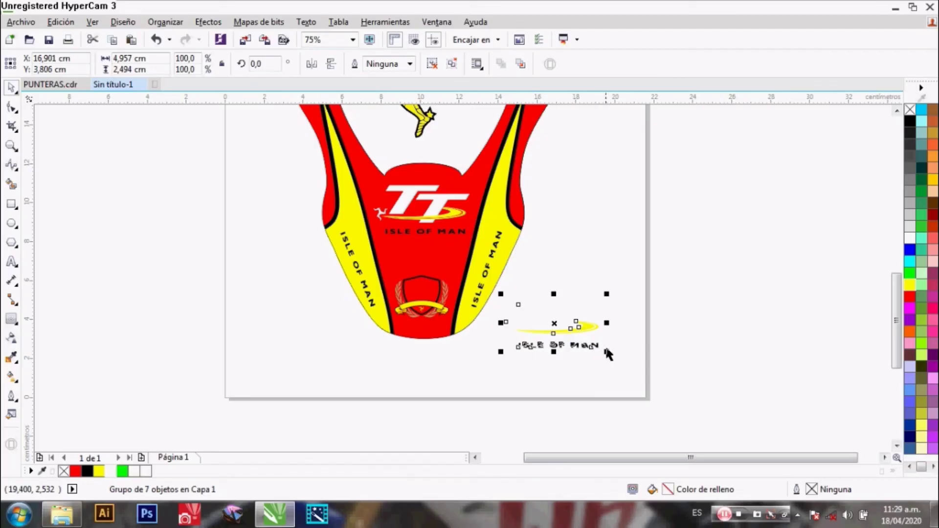
pyautogui.moveTo(608, 352); pyautogui.dragTo(317, 266)
pyautogui.scroll(3, 516, 315)
pyautogui.scroll(2, 304, 284)
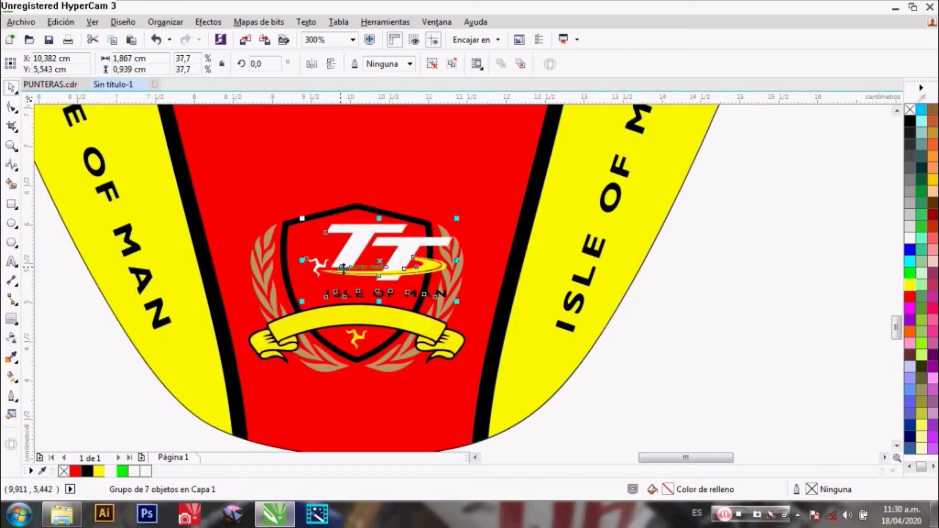
# - Scale the TT logo copy to about 1.34 by 0.67 cm and centre it inside the shield above the ribbon
pyautogui.scroll(2, 343, 244)
pyautogui.moveTo(566, 332); pyautogui.dragTo(483, 289)
pyautogui.moveTo(402, 232); pyautogui.dragTo(394, 249)
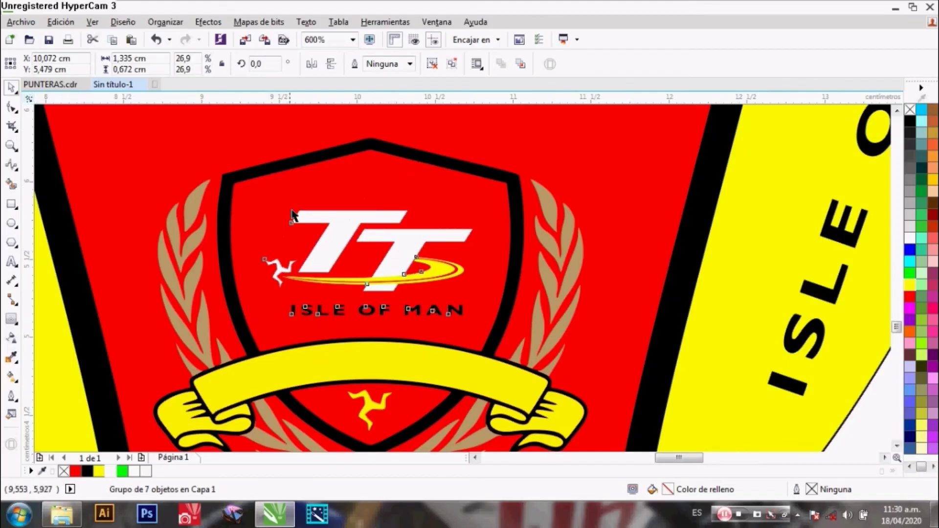
pyautogui.moveTo(292, 214); pyautogui.dragTo(329, 213)
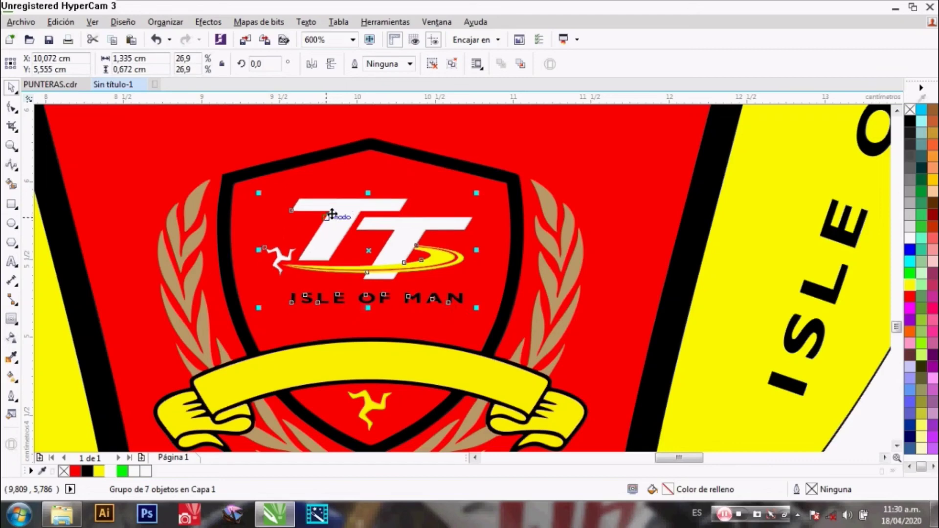
# - Sample the fender's yellow and apply it to the three-legged figure of the small TT logo in the badge
pyautogui.click(11, 357)
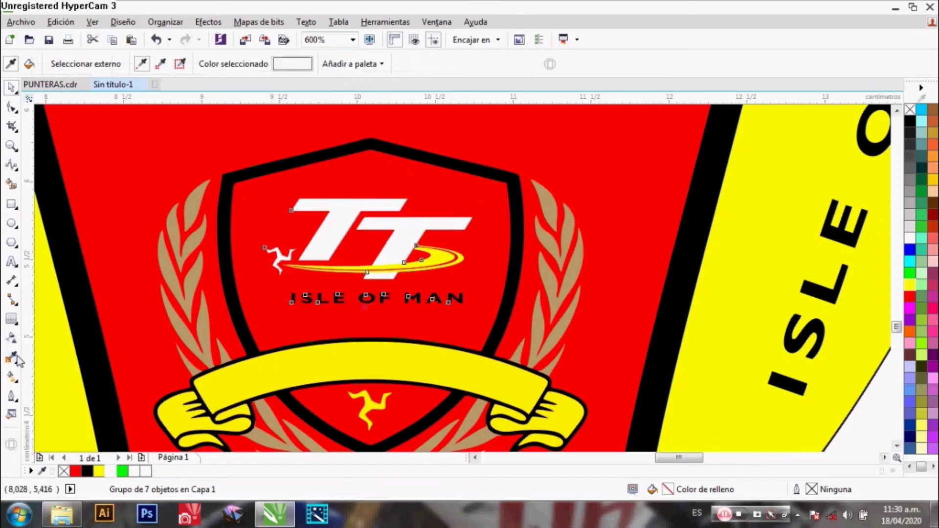
pyautogui.click(54, 328)
pyautogui.scroll(1, 277, 253)
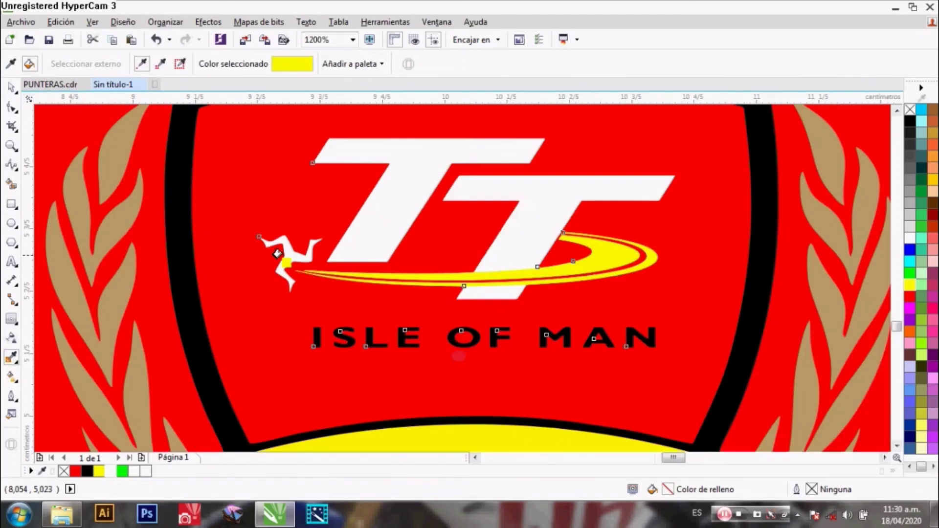
pyautogui.click(283, 253)
pyautogui.scroll(-1, 282, 253)
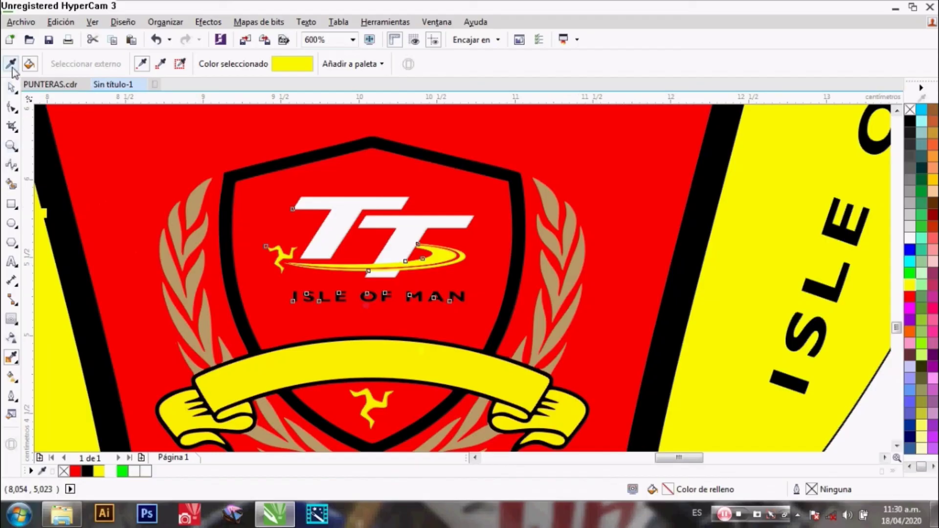
# - Sample the white of the TT letters and apply it to every ISLE OF MAN letter in the badge
pyautogui.click(11, 63)
pyautogui.click(345, 244)
pyautogui.scroll(1, 348, 308)
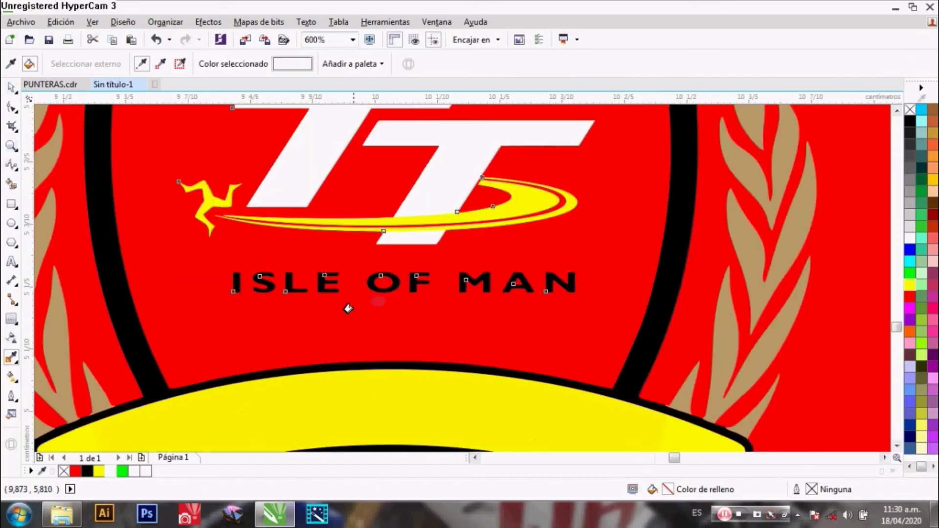
pyautogui.scroll(3, 348, 308)
pyautogui.click(226, 223)
pyautogui.click(419, 210)
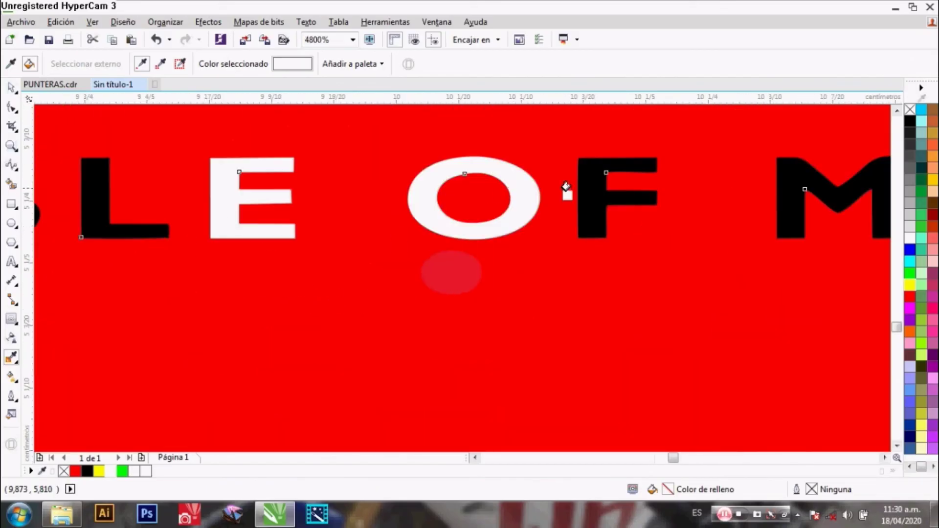
pyautogui.click(598, 226)
pyautogui.scroll(-3, 598, 227)
pyautogui.scroll(1, 628, 231)
pyautogui.click(656, 224)
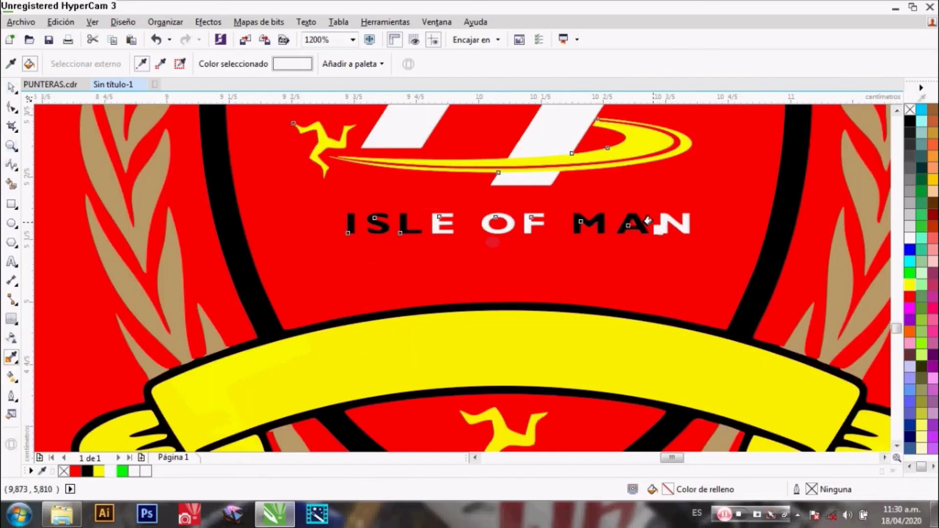
pyautogui.click(632, 226)
pyautogui.click(591, 224)
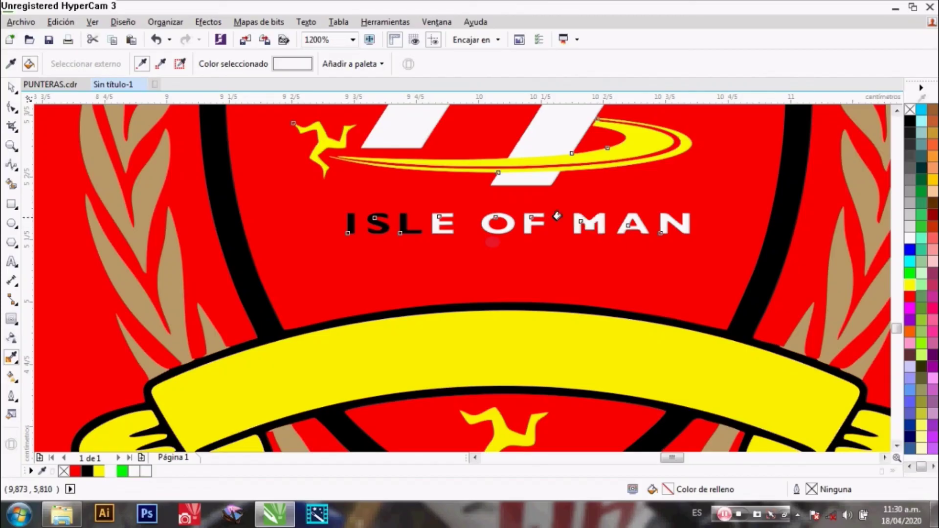
pyautogui.click(401, 220)
pyautogui.click(379, 222)
pyautogui.click(349, 220)
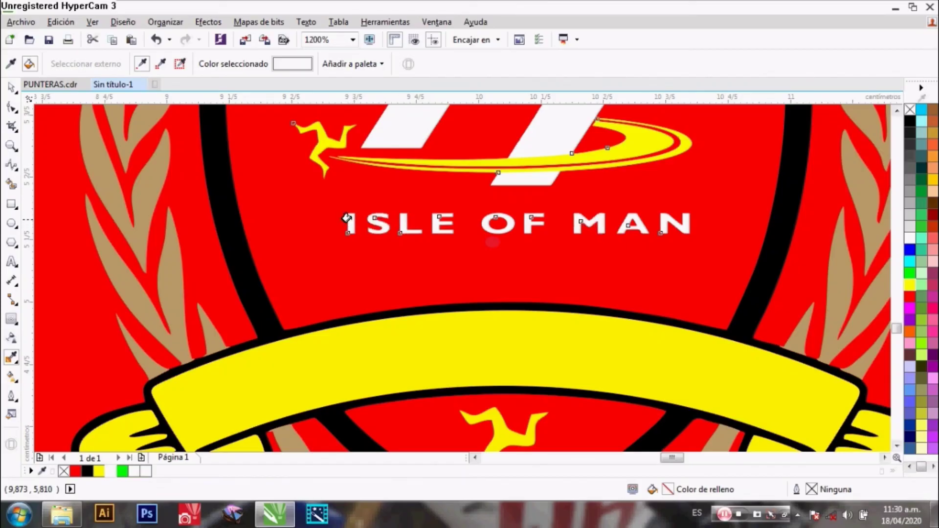
# - Select the entire badge, including its shield, laurels, ribbon and TT logo, and group it
pyautogui.scroll(-3, 346, 218)
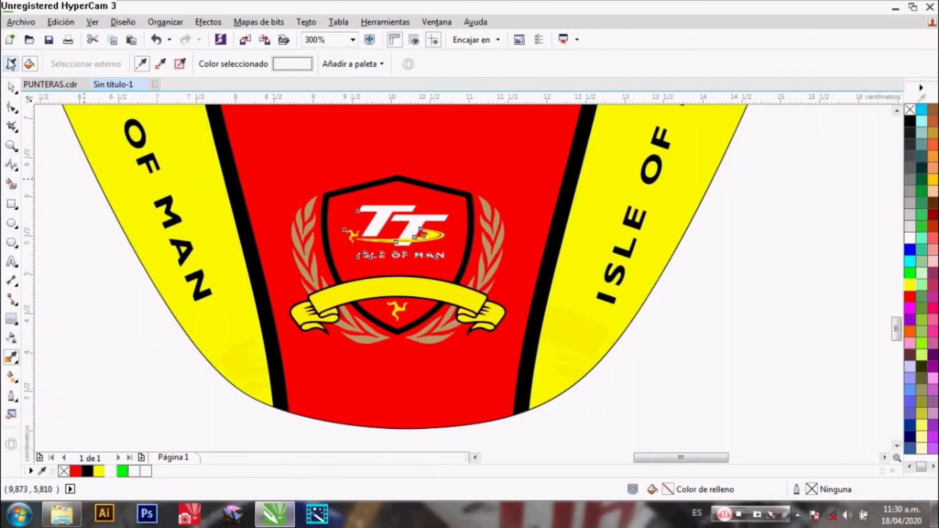
pyautogui.click(12, 88)
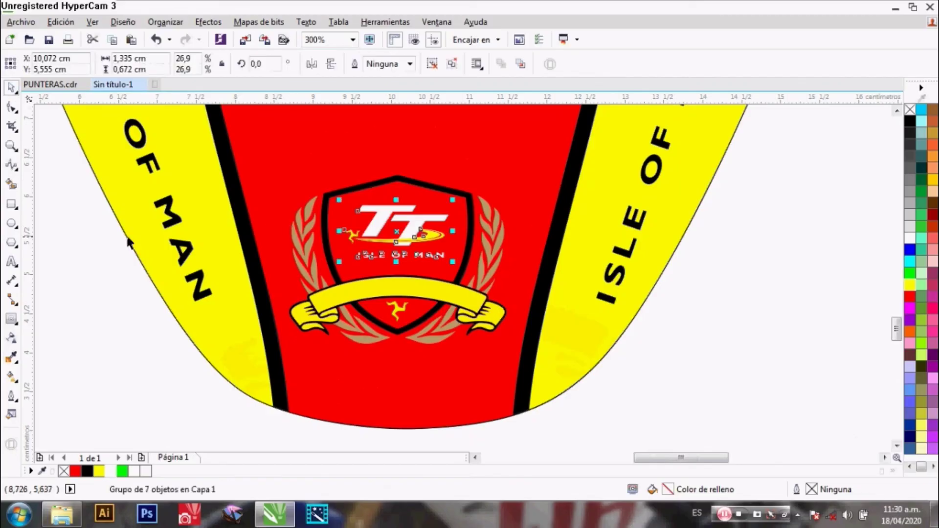
pyautogui.moveTo(38, 165); pyautogui.dragTo(619, 386)
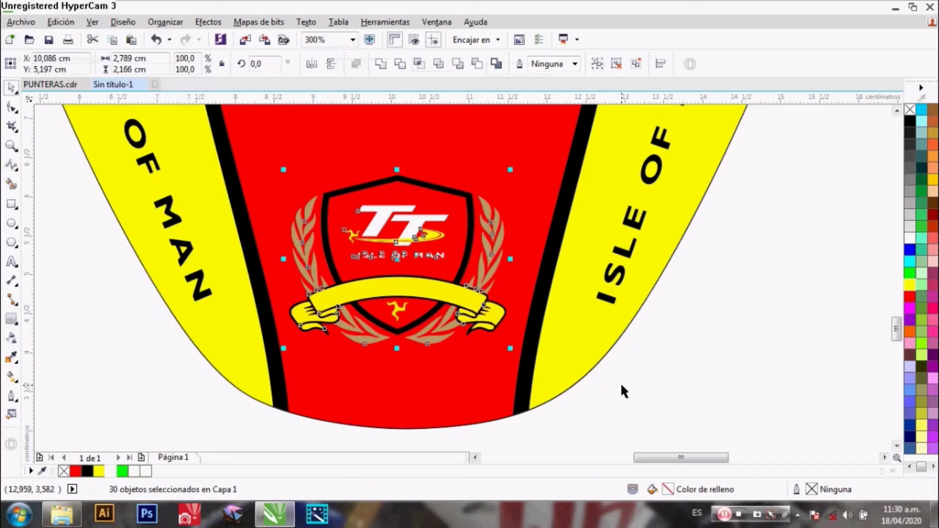
pyautogui.hotkey('ctrl', 'g')
# - Sample the fender's yellow and apply it to the white three-legged figure of the large TT logo
pyautogui.scroll(-2, 573, 439)
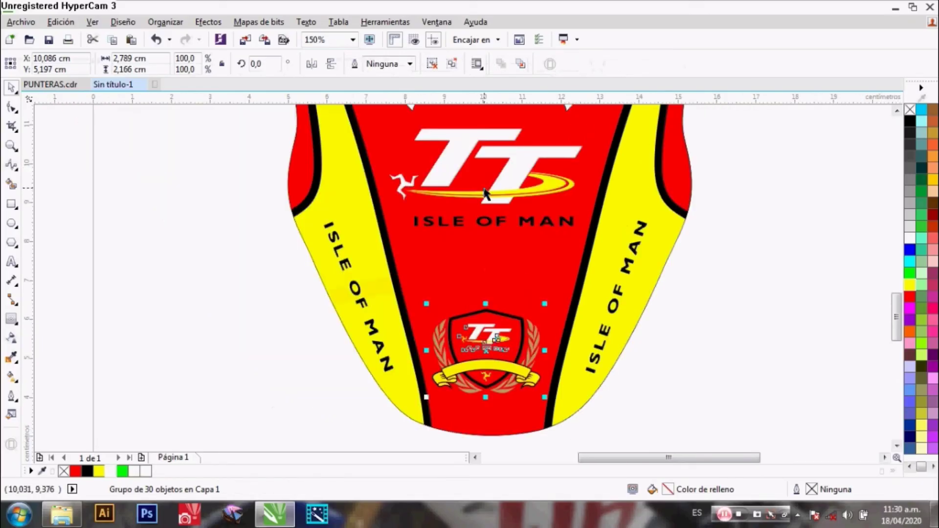
pyautogui.scroll(2, 484, 193)
pyautogui.scroll(-2, 484, 260)
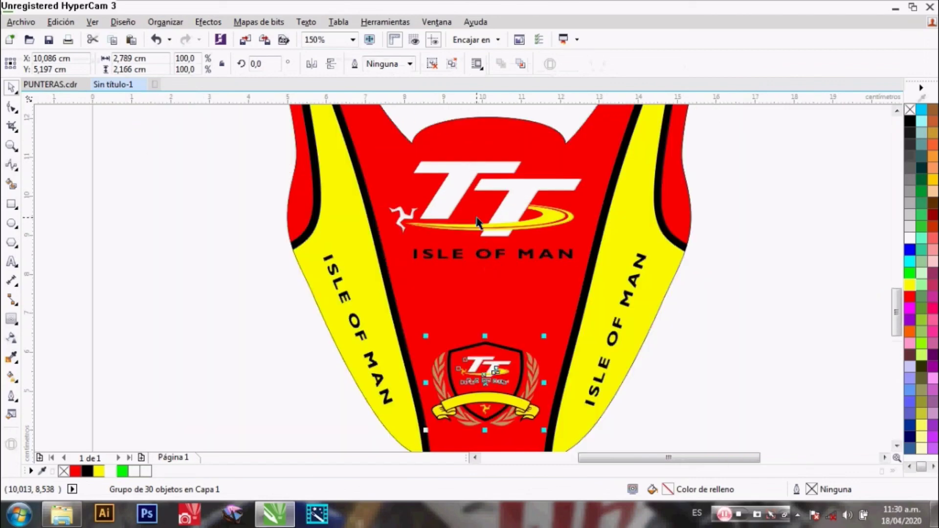
pyautogui.scroll(2, 478, 223)
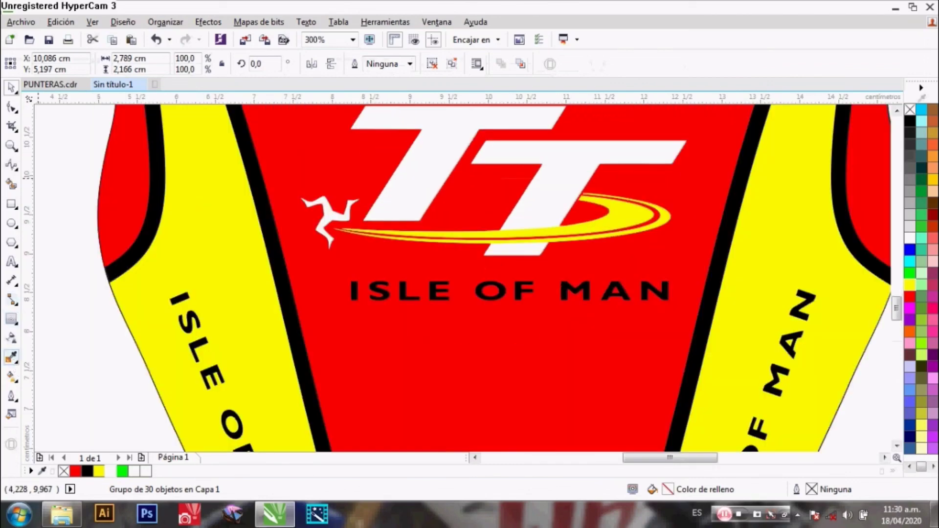
pyautogui.click(11, 357)
pyautogui.click(200, 252)
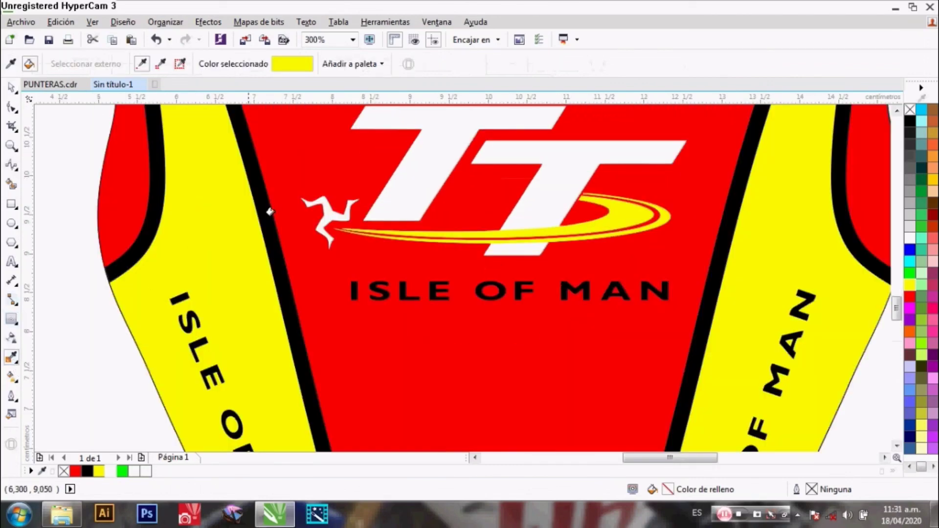
pyautogui.click(315, 207)
pyautogui.scroll(-2, 301, 212)
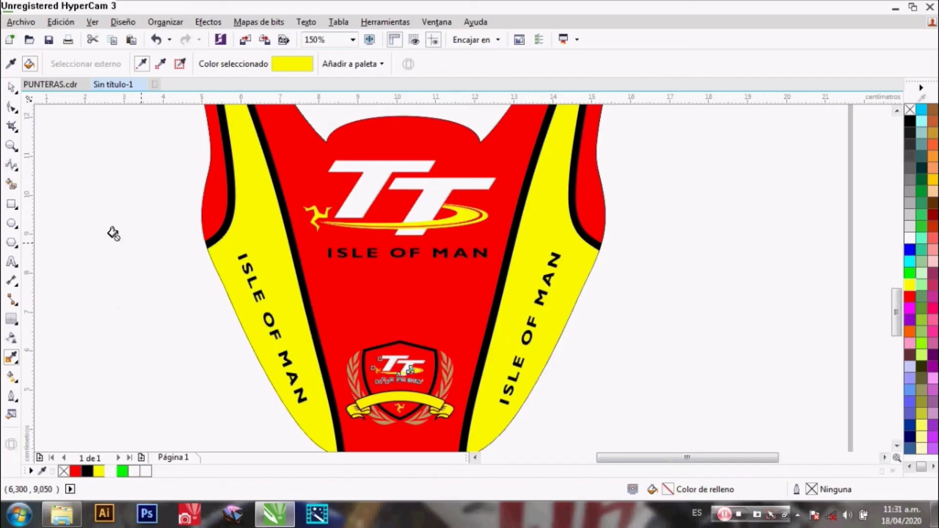
# - Ungroup the large TT logo and fill its ISLE OF MAN lettering with white
pyautogui.click(11, 90)
pyautogui.click(360, 198)
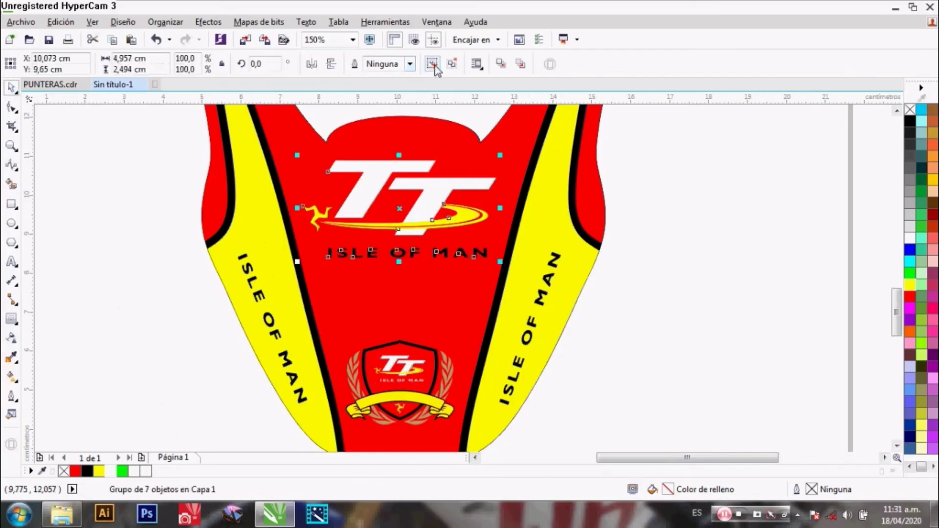
pyautogui.click(433, 64)
pyautogui.click(617, 240)
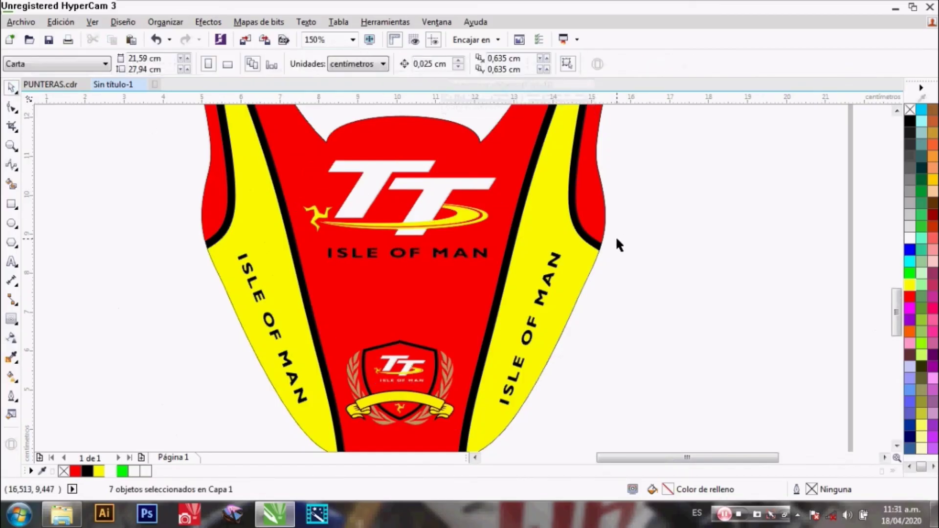
pyautogui.moveTo(660, 231); pyautogui.dragTo(308, 316)
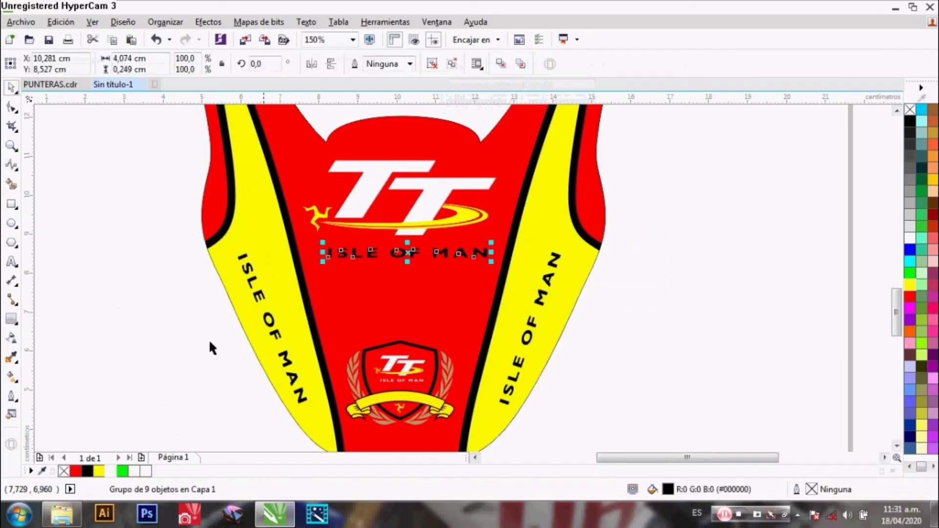
pyautogui.click(112, 471)
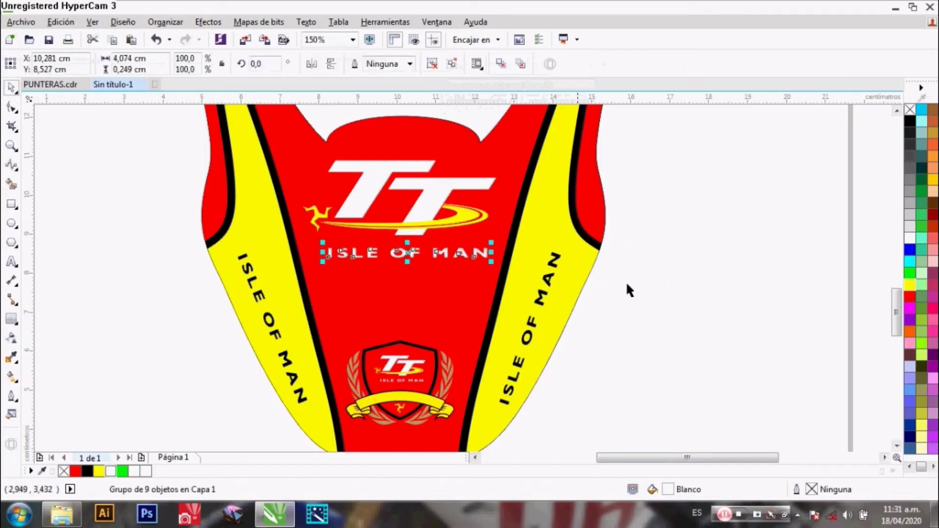
pyautogui.click(677, 270)
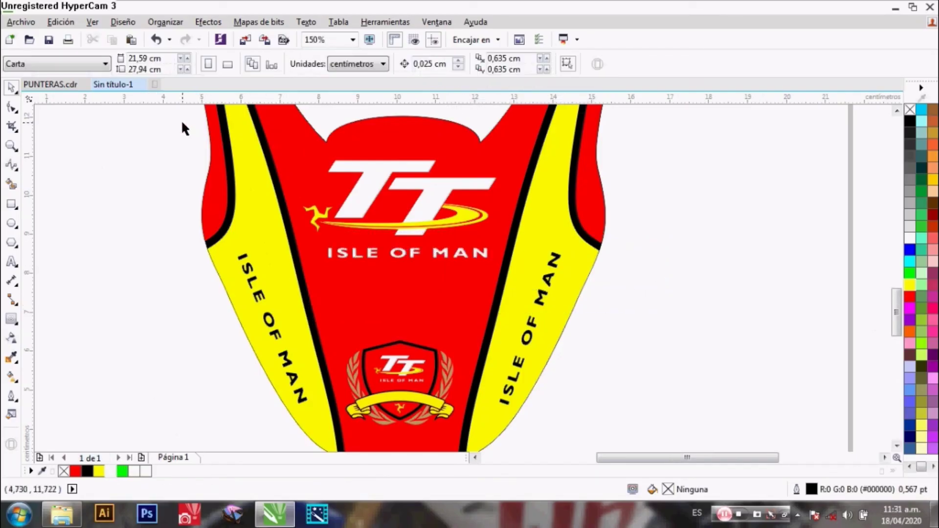
# - Select all parts of the large TT logo with its lettering, group them again and clear the selection
pyautogui.moveTo(182, 120); pyautogui.dragTo(489, 252)
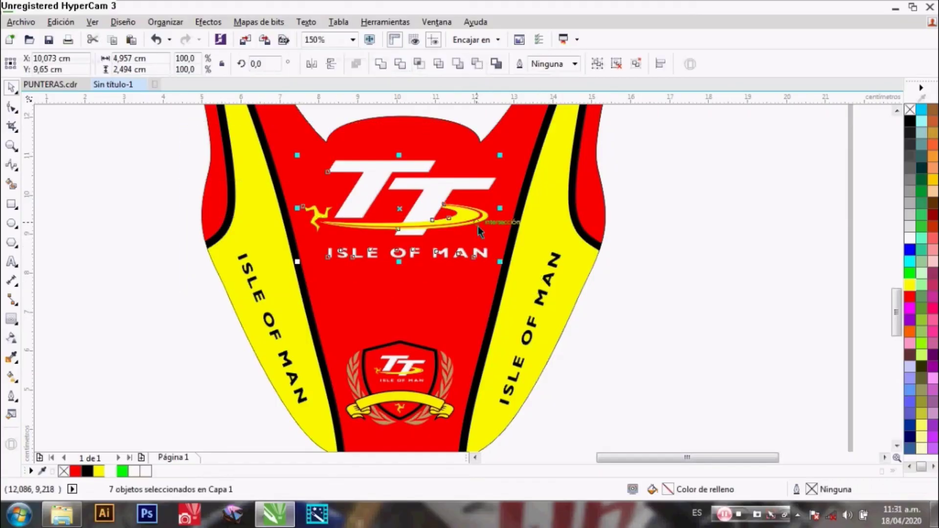
pyautogui.hotkey('ctrl', 'g')
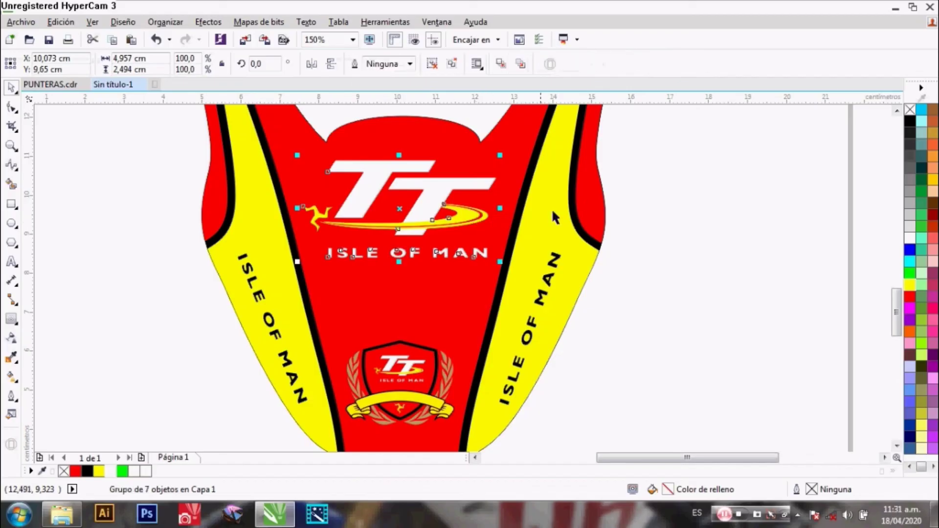
pyautogui.click(721, 193)
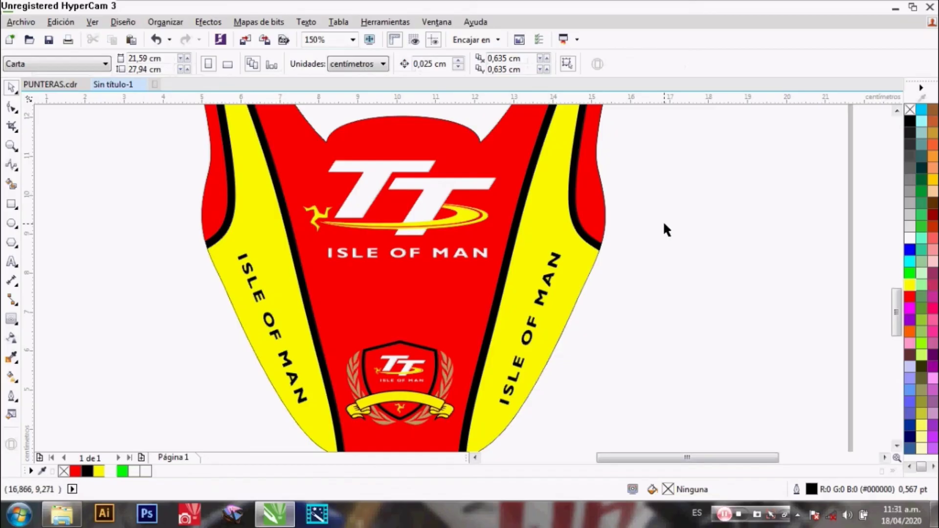
pyautogui.scroll(-2, 664, 222)
pyautogui.scroll(-2, 658, 260)
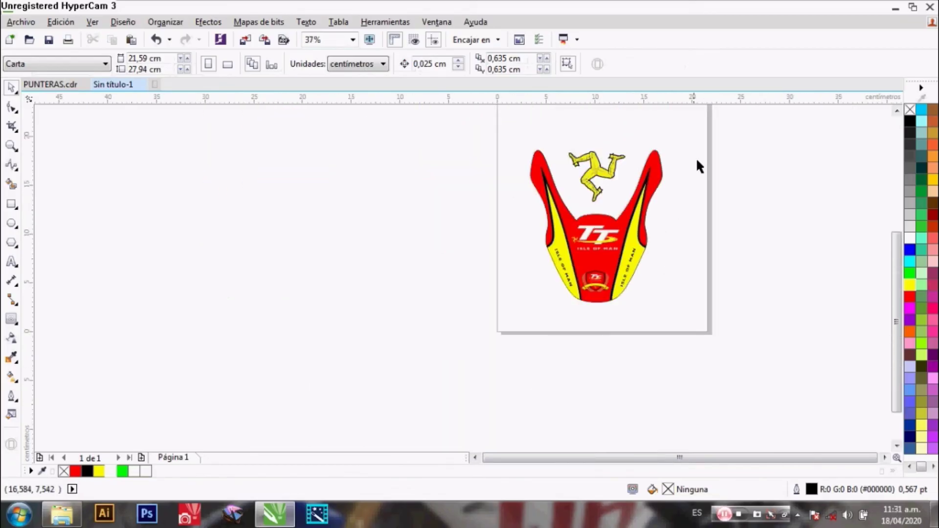
pyautogui.click(897, 112)
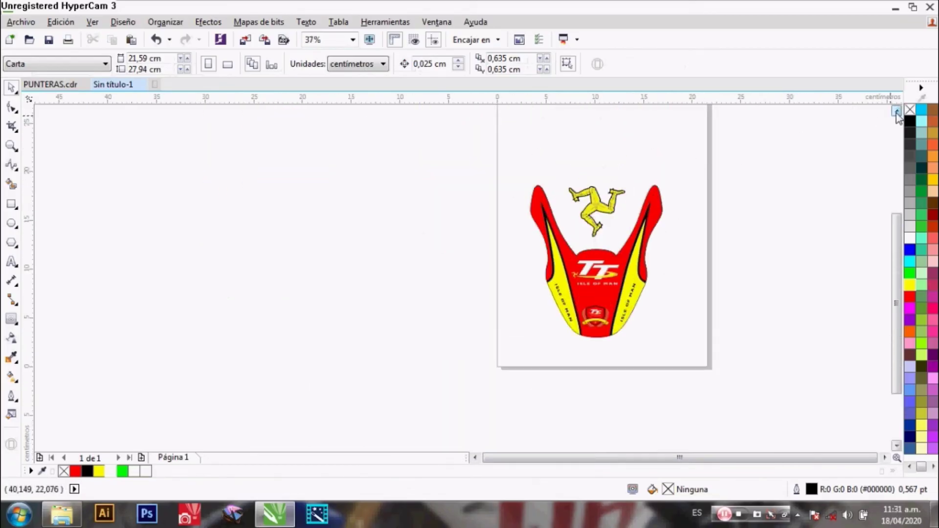
pyautogui.scroll(2, 653, 250)
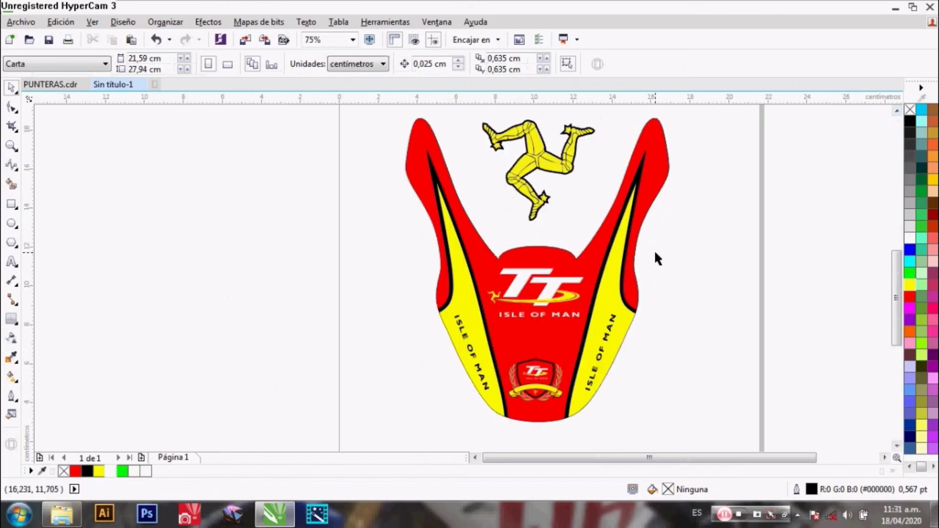